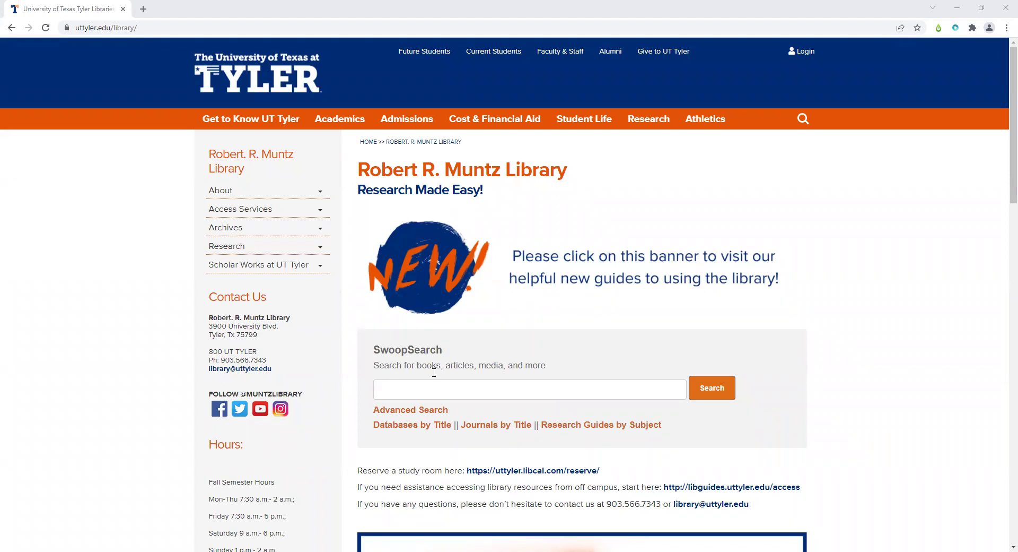
- Open the library's 'Databases by Title' A–Z list, showing 250 databases, in a new tab
scroll(452, 334, down, 2)
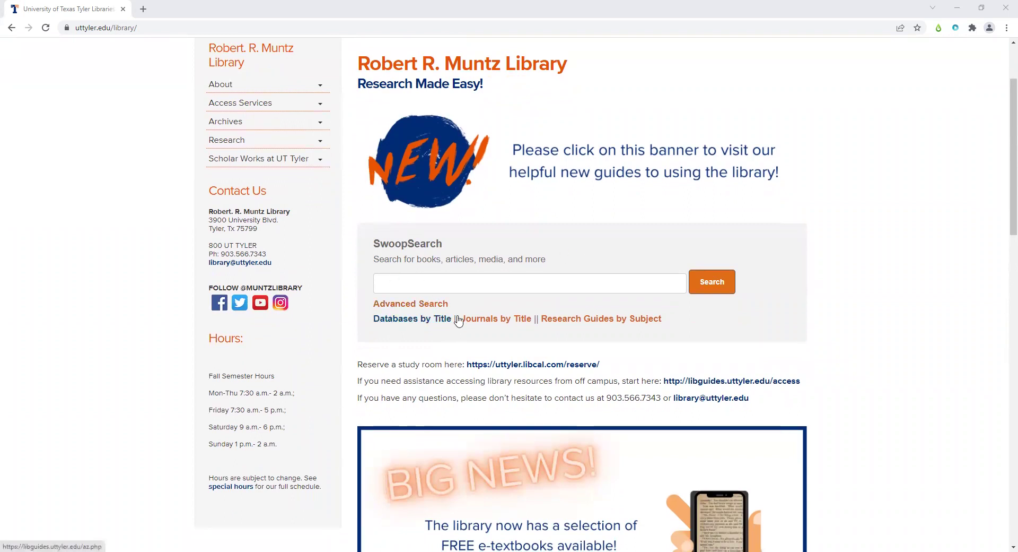
click(422, 321)
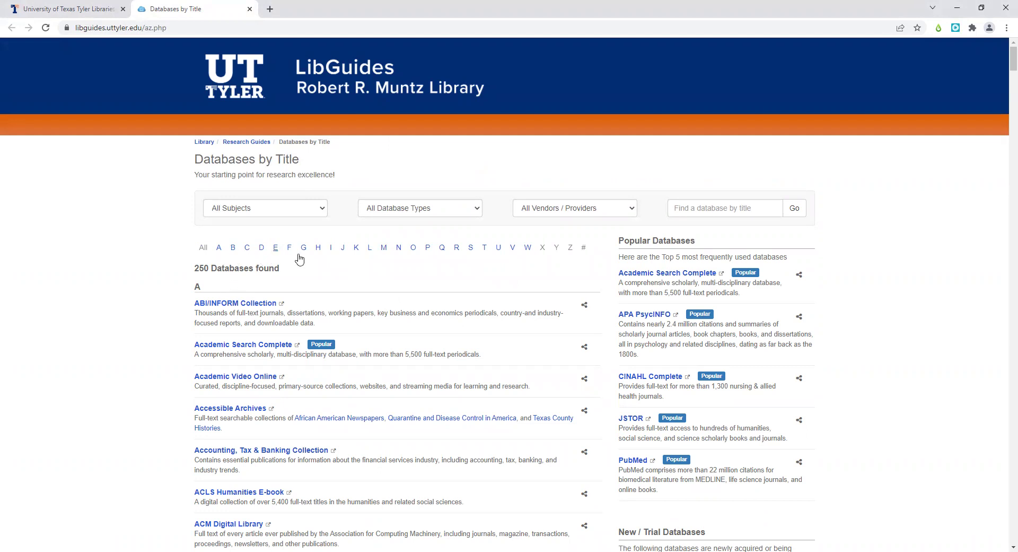
- Filter the A–Z database list to letter H and launch Hein Online in a new tab
click(317, 251)
scroll(198, 298, down, 6)
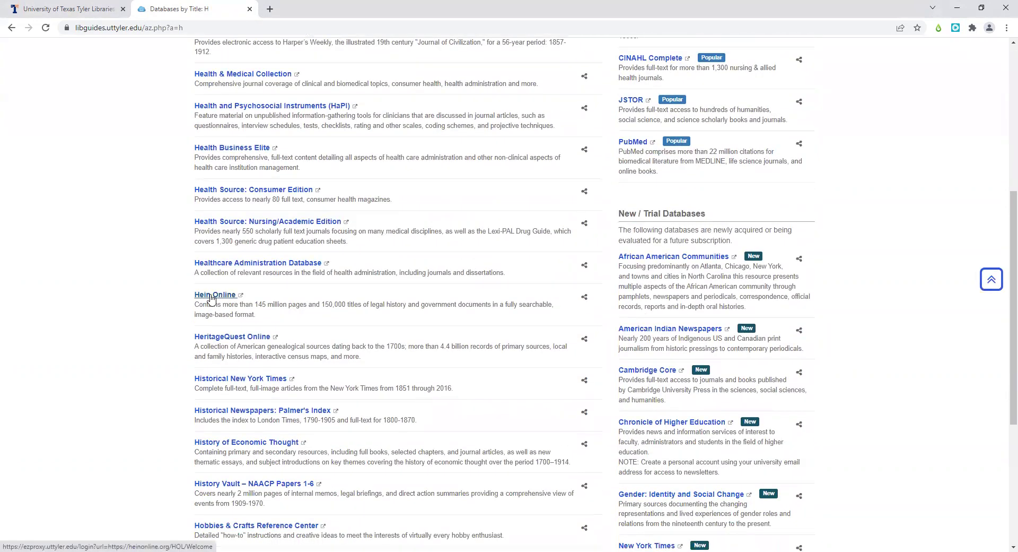
click(214, 296)
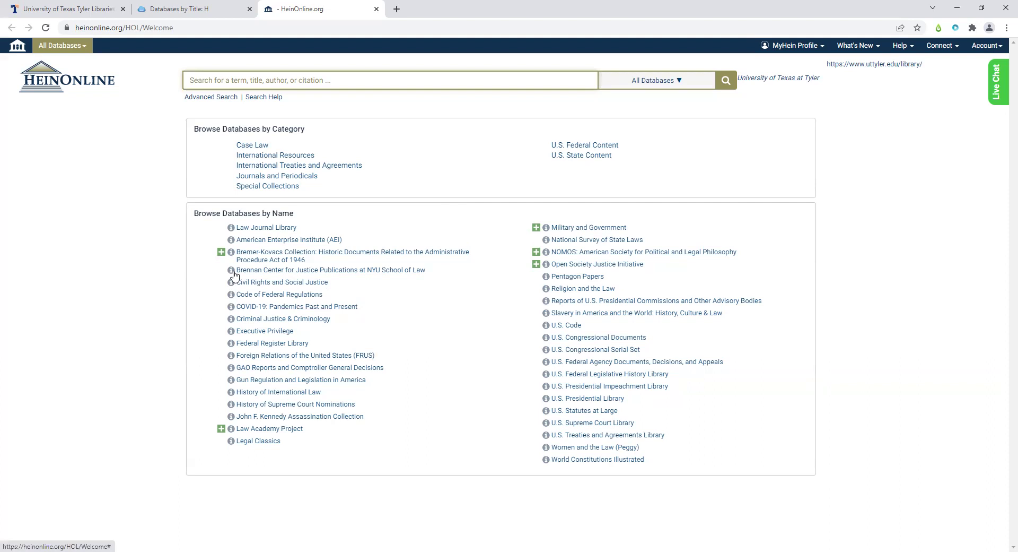
- Expand Criminal Justice & Criminology details: description, 2,861 titles, 8,038 volumes, 3,317,252 pages
click(229, 320)
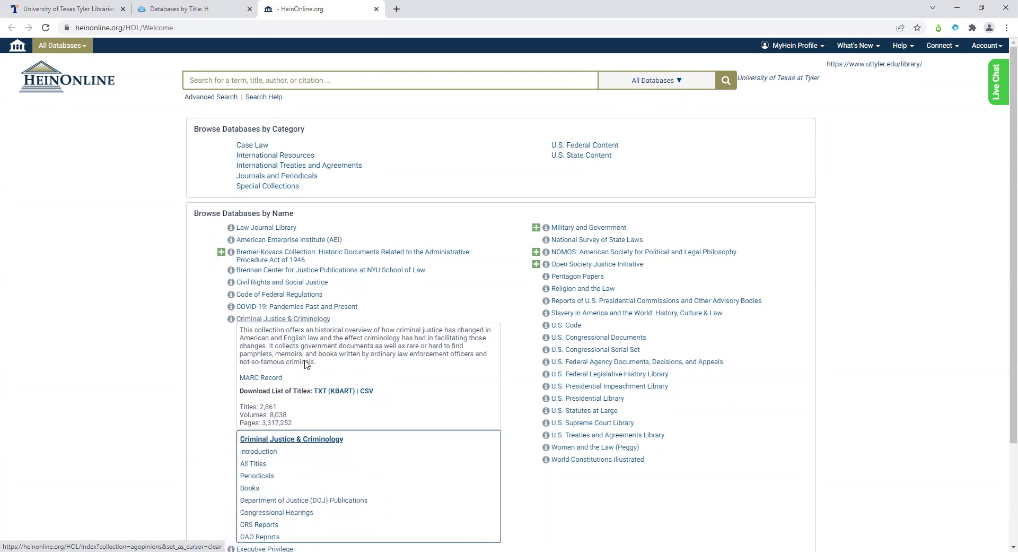
scroll(272, 326, down, 3)
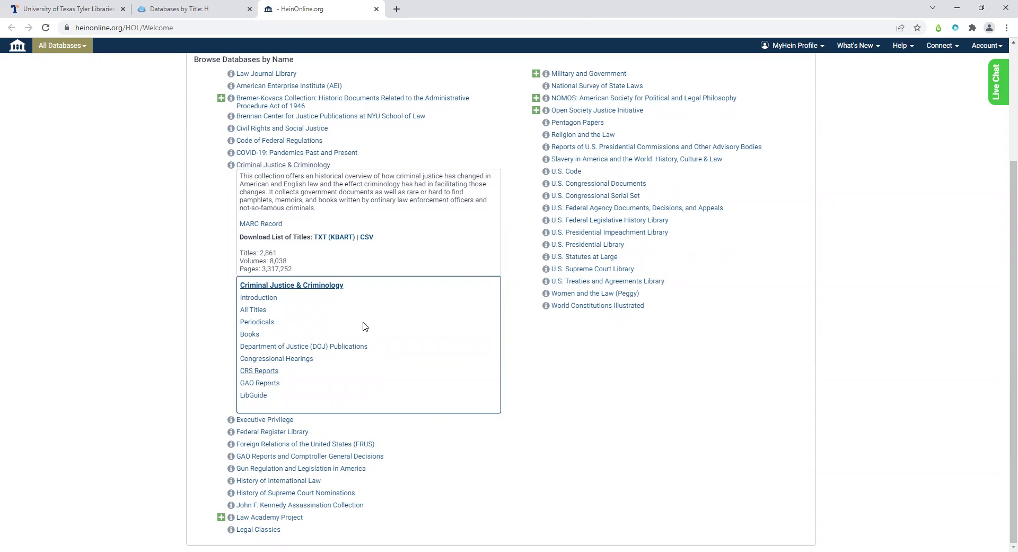
scroll(412, 330, up, 2)
scroll(413, 329, up, 4)
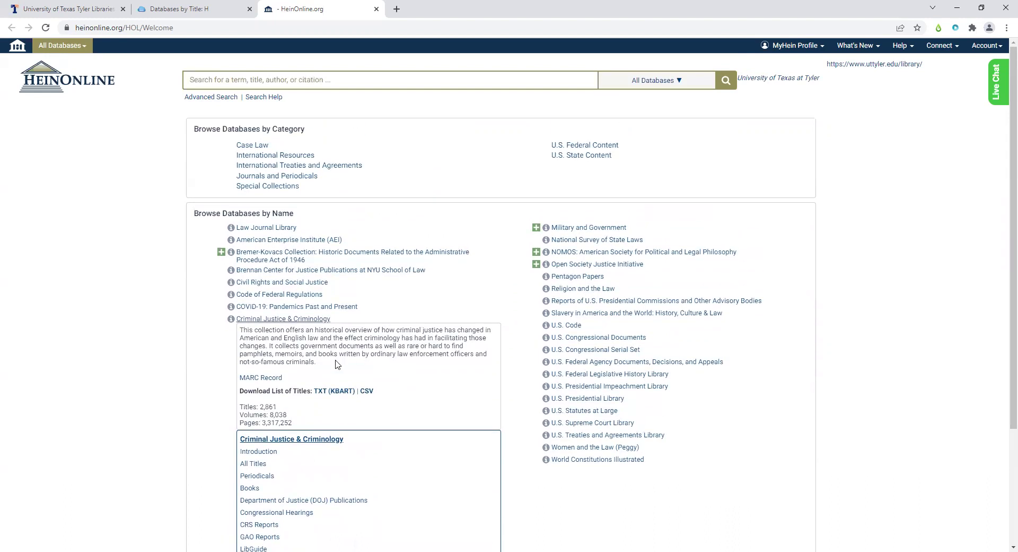
scroll(348, 346, down, 4)
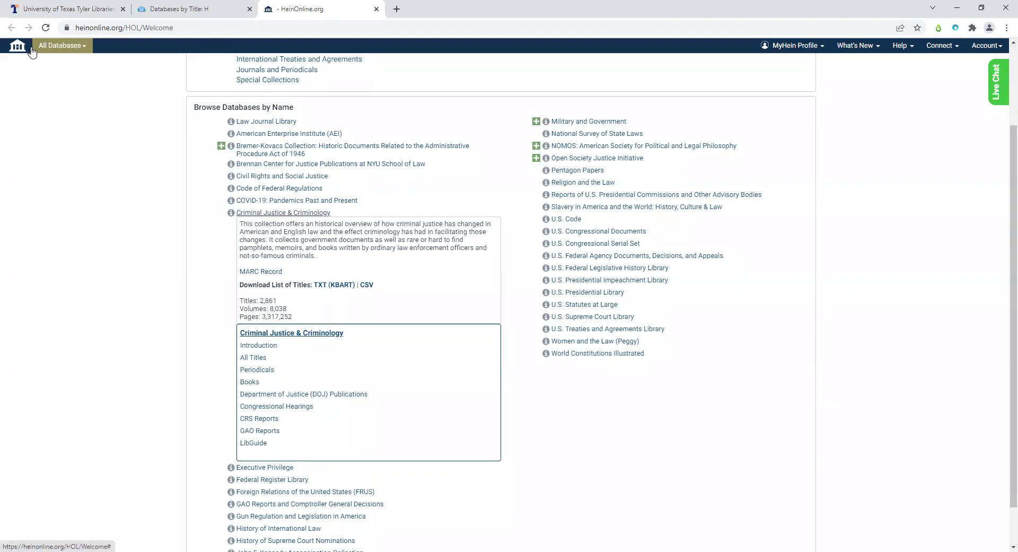
- Choose Criminal Justice & Criminology from the All Databases dropdown to reach its Introduction
click(78, 49)
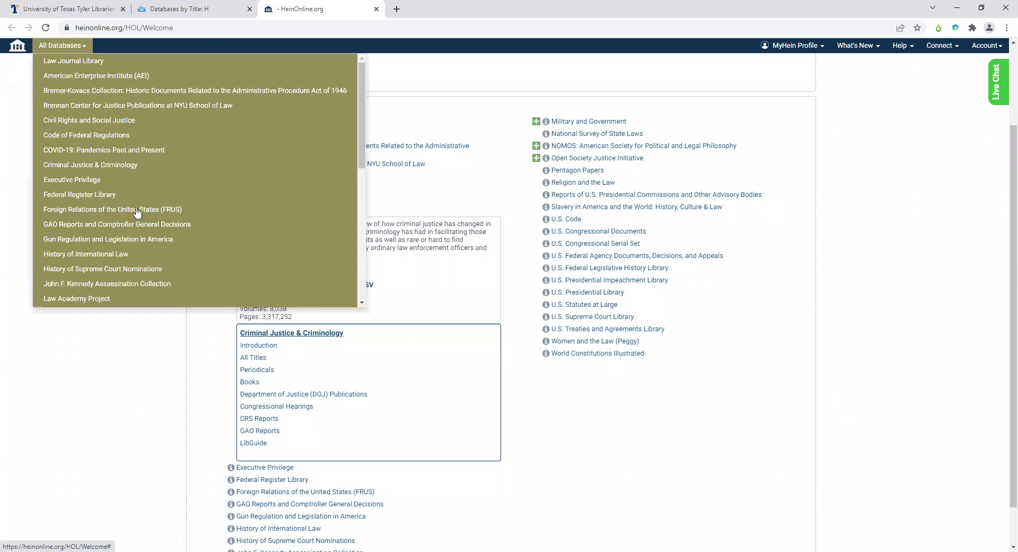
scroll(141, 195, down, 5)
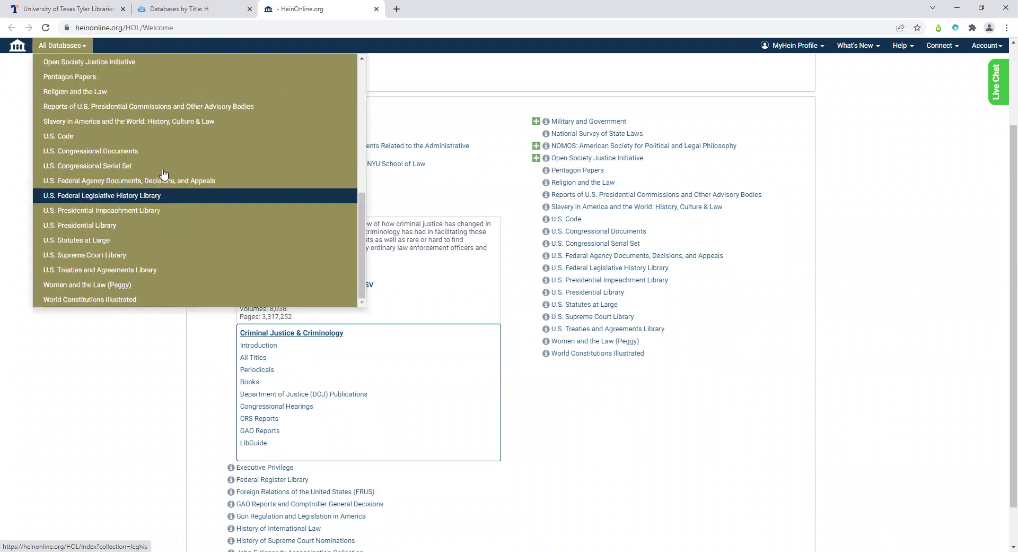
scroll(163, 174, up, 5)
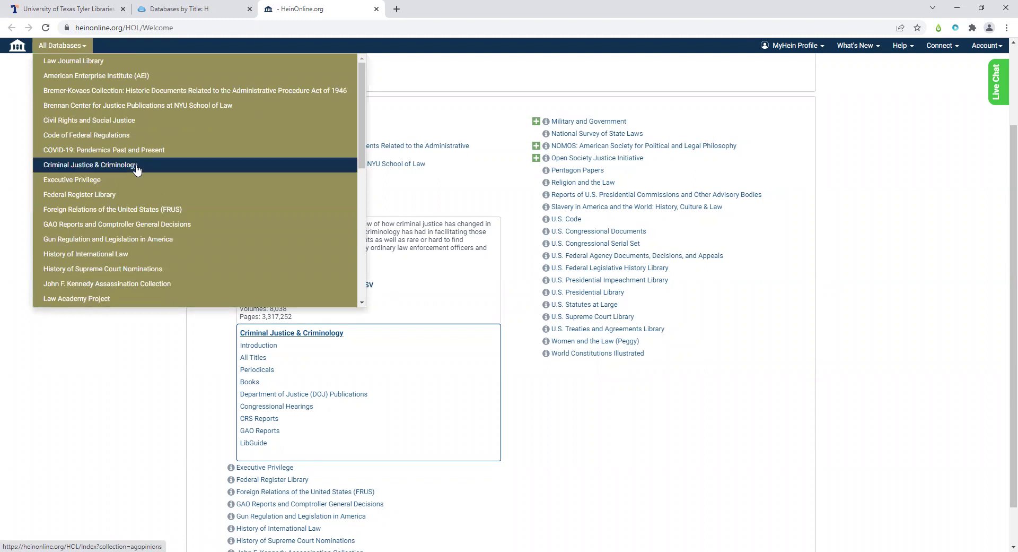
click(137, 165)
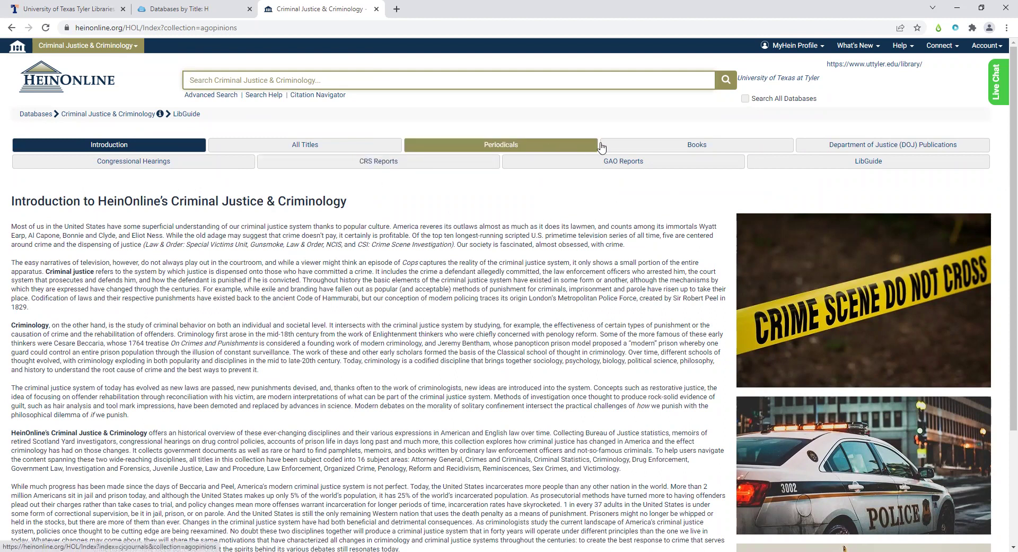
- Show the collection's Books list, beginning with titles under A
click(666, 147)
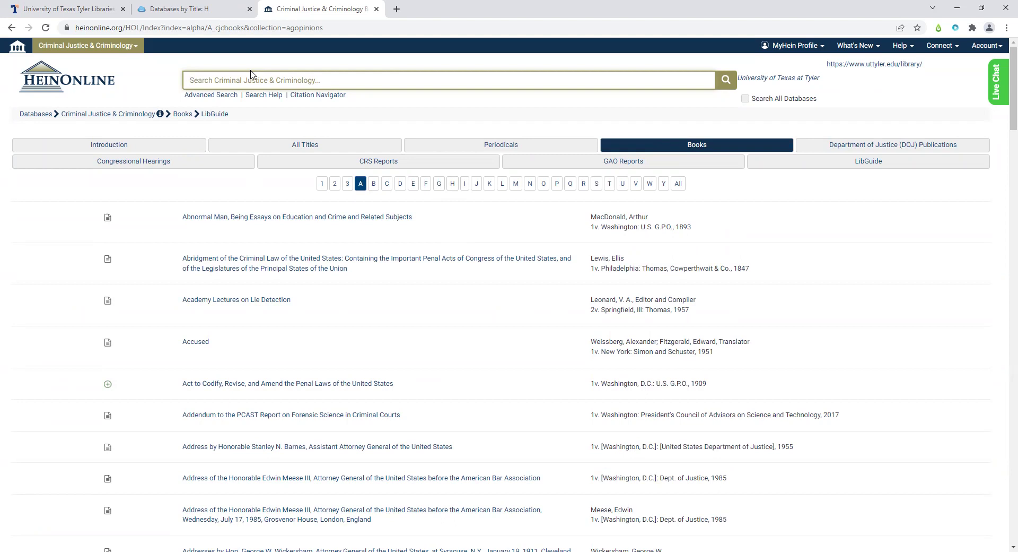
- Search the collection for 'corrections' (33,882 results), then go back to the collection Introduction
text(corrections)
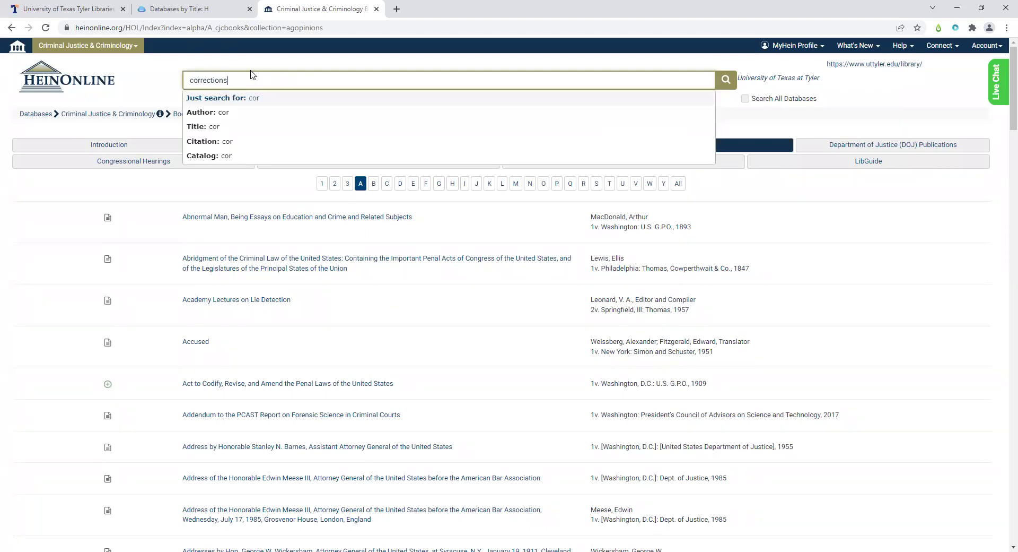
key(Return)
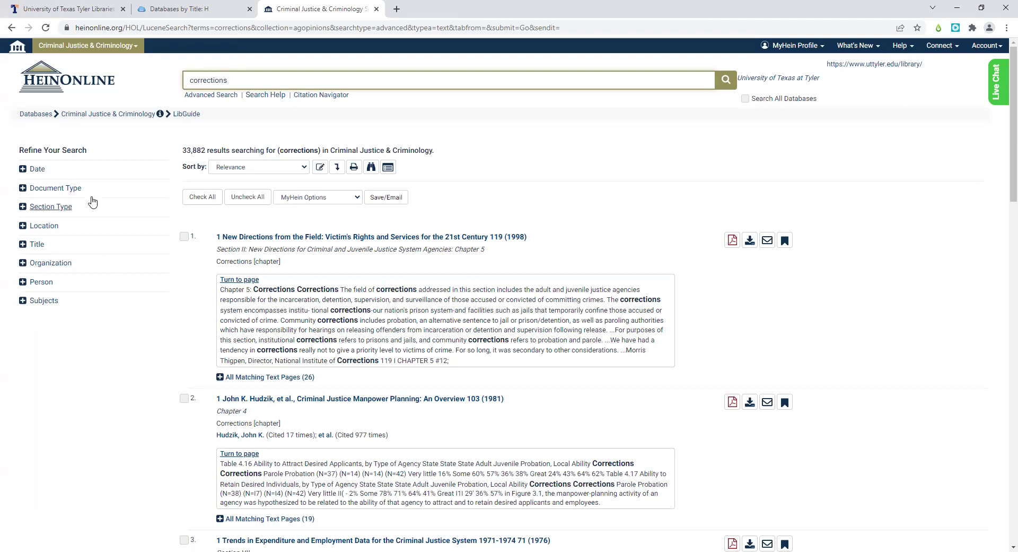
click(101, 115)
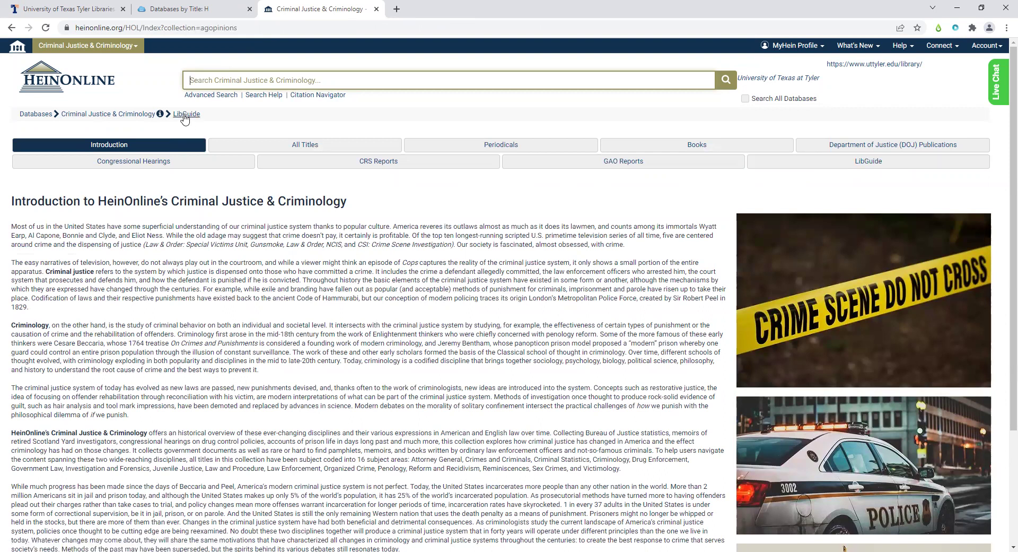
- Browse the collection LibGuide: What Is Criminal Justice?, Using HeinOnline's collection, then Search Tips
click(769, 164)
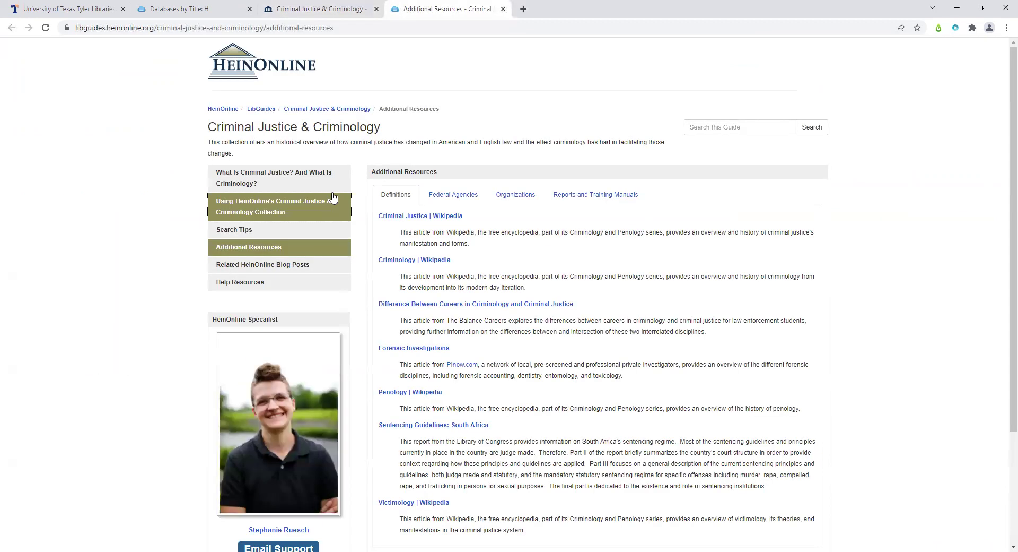
click(330, 184)
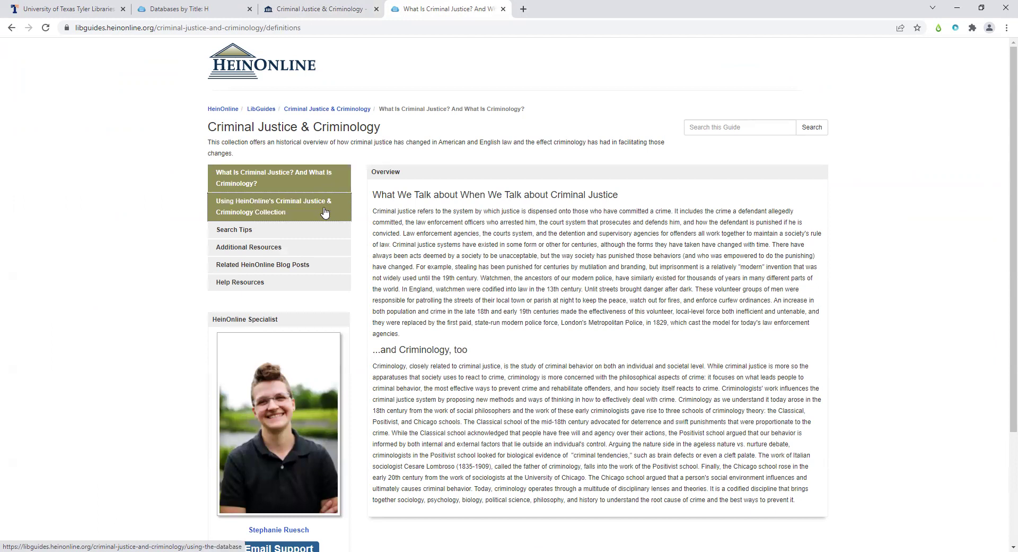
click(325, 212)
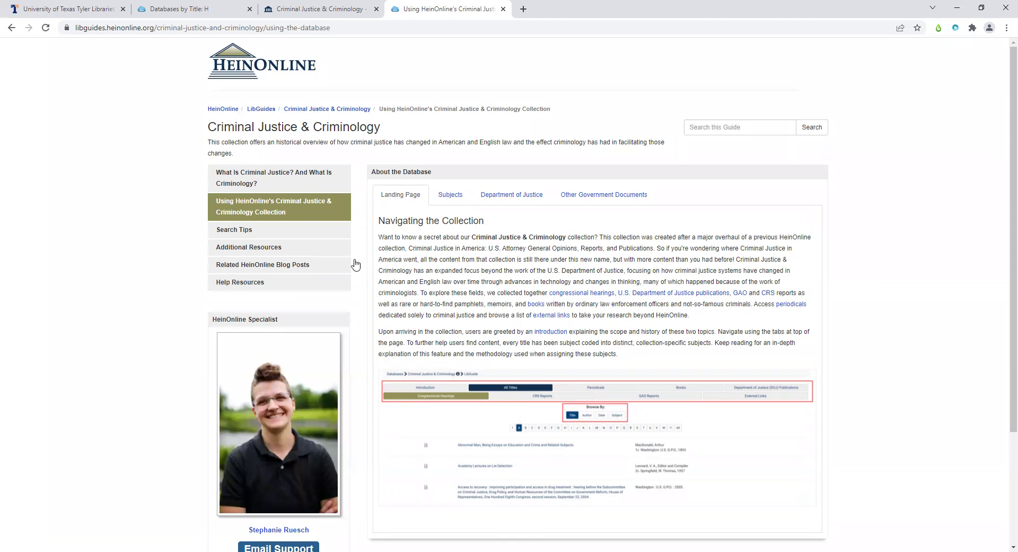
click(313, 240)
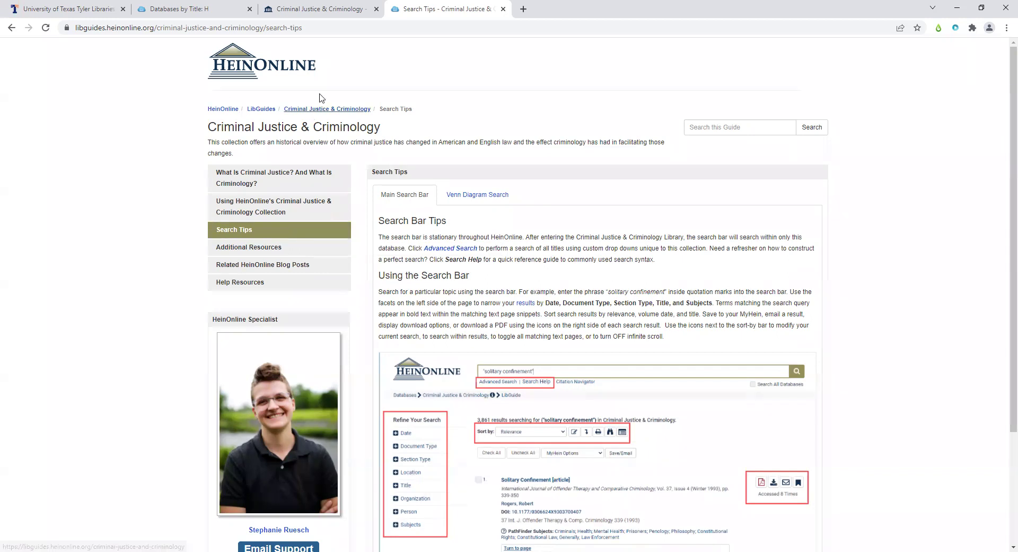
- Close the Search Tips LibGuide tab to return to the HeinOnline welcome page
right_click(404, 9)
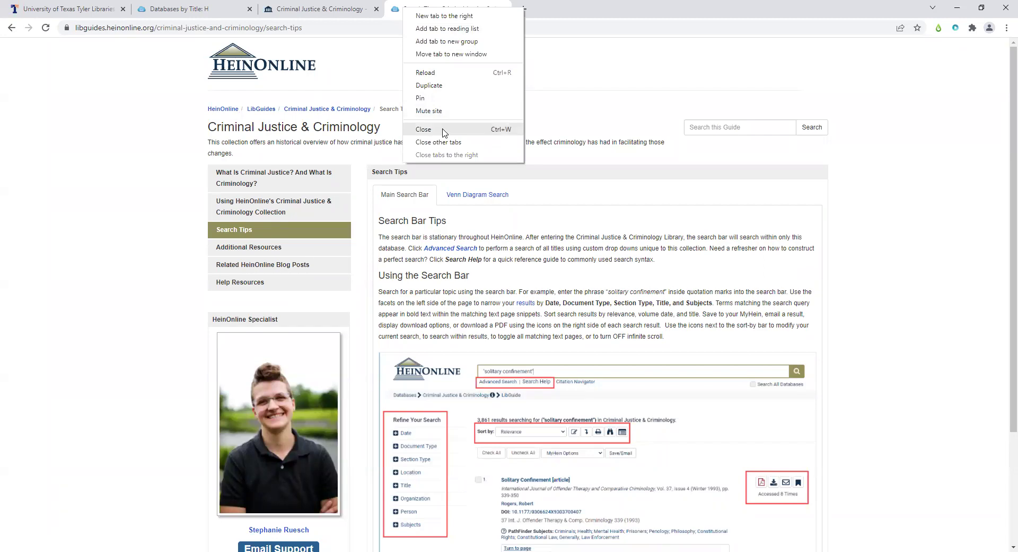
key(Return)
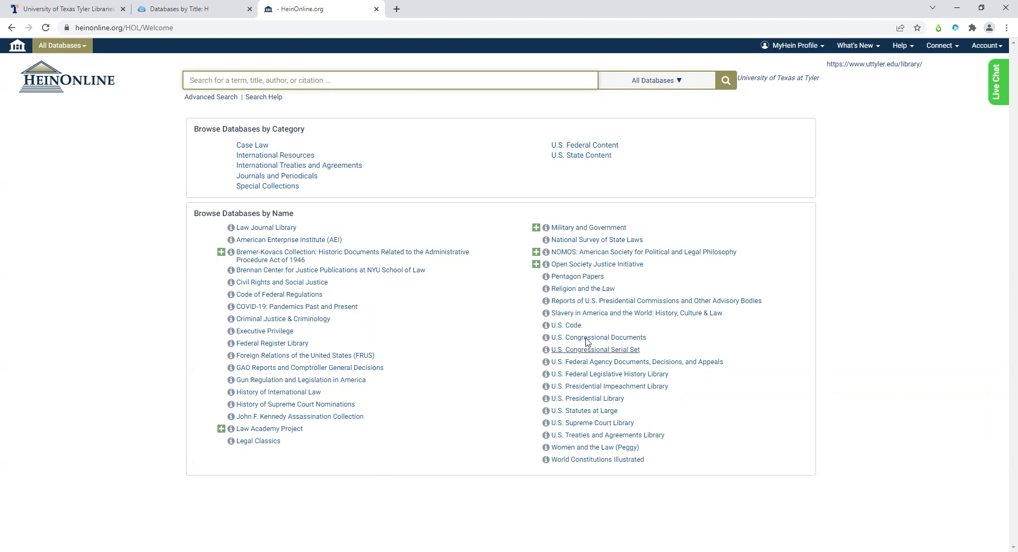
- Search all databases for 'frontiero v. richardson', returning 6,641 results
text(frontiery)
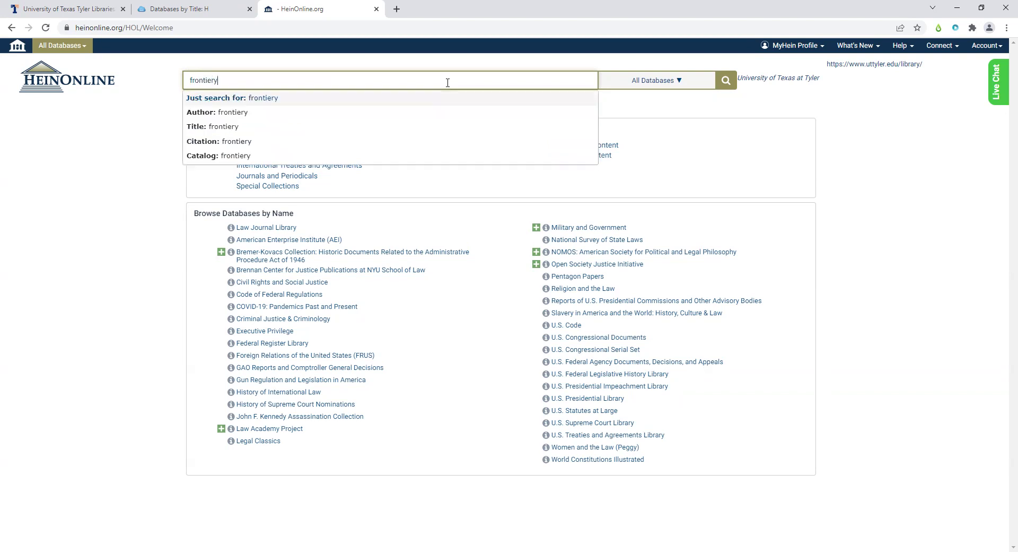
key(BackSpace)
text(o v. richardson)
key(Return)
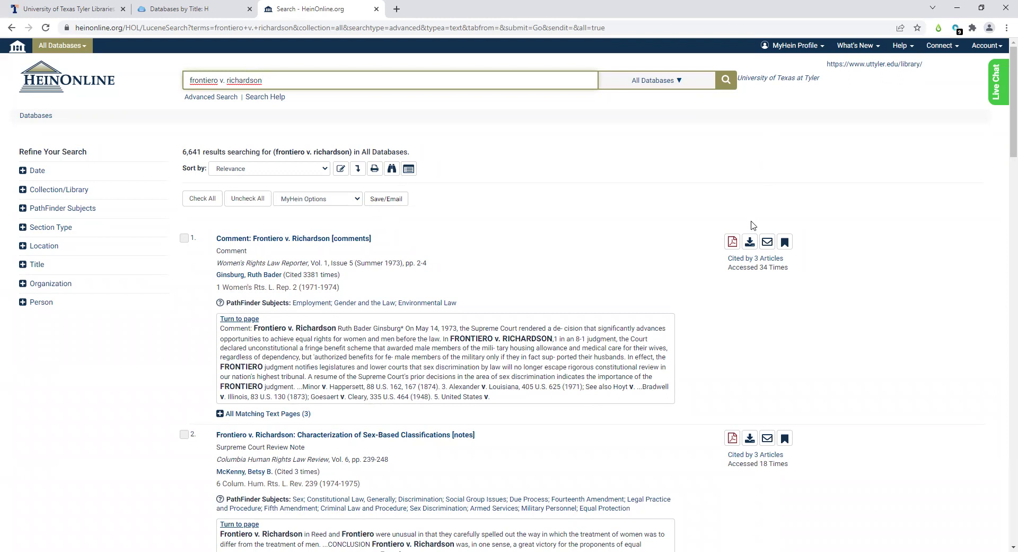
- Select only the Civil Rights and Social Justice database for the search and submit
click(678, 82)
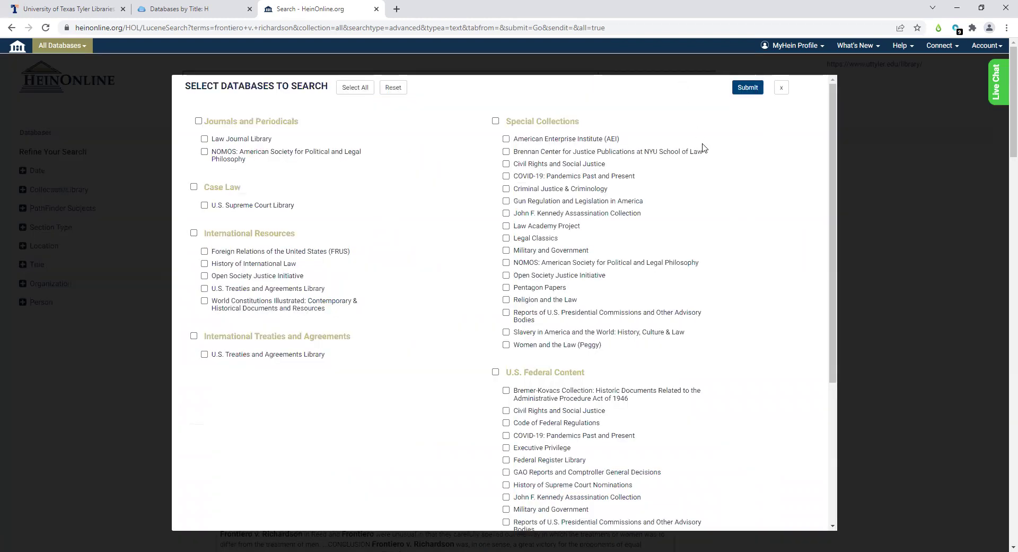
scroll(719, 231, down, 2)
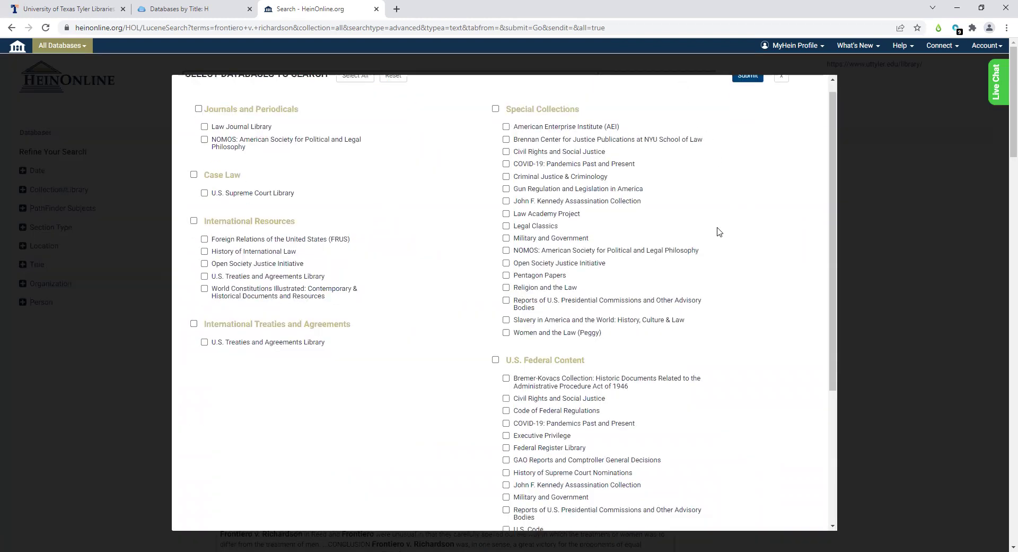
scroll(719, 232, down, 2)
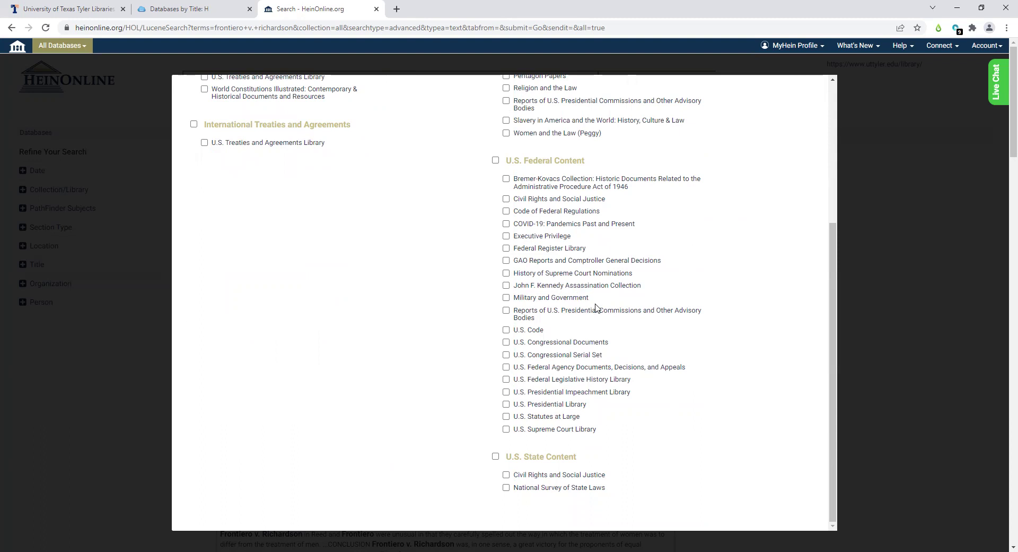
scroll(595, 311, up, 3)
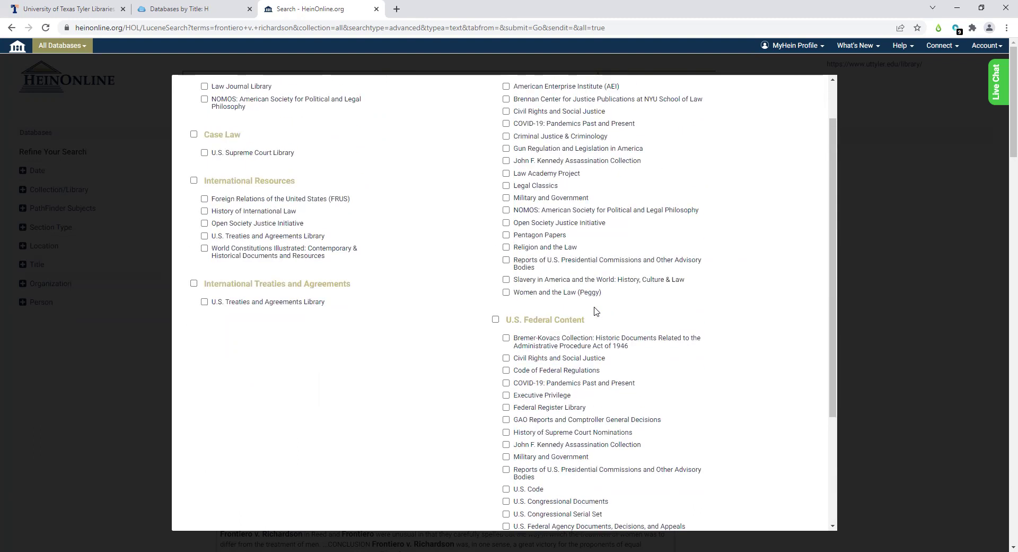
scroll(595, 311, up, 1)
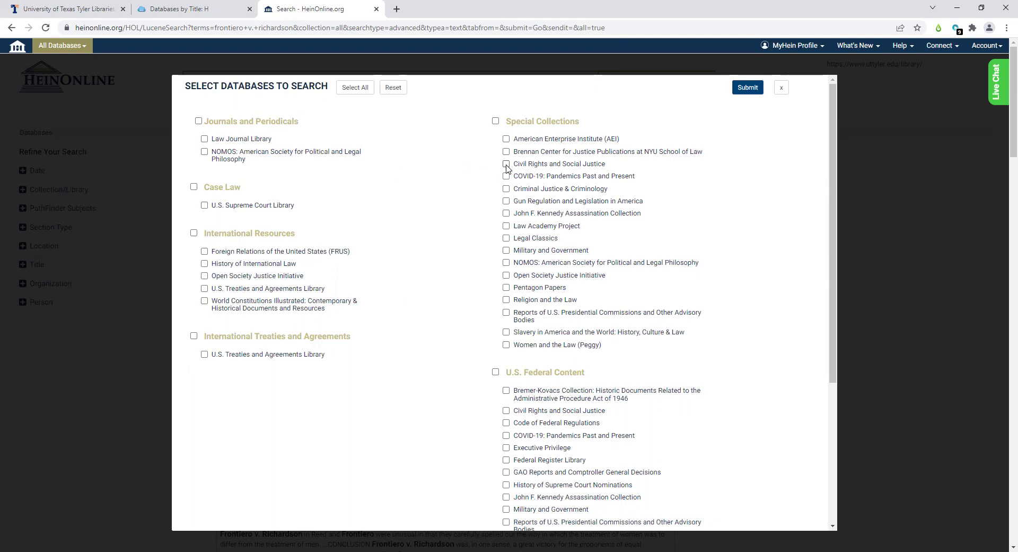
scroll(507, 169, down, 4)
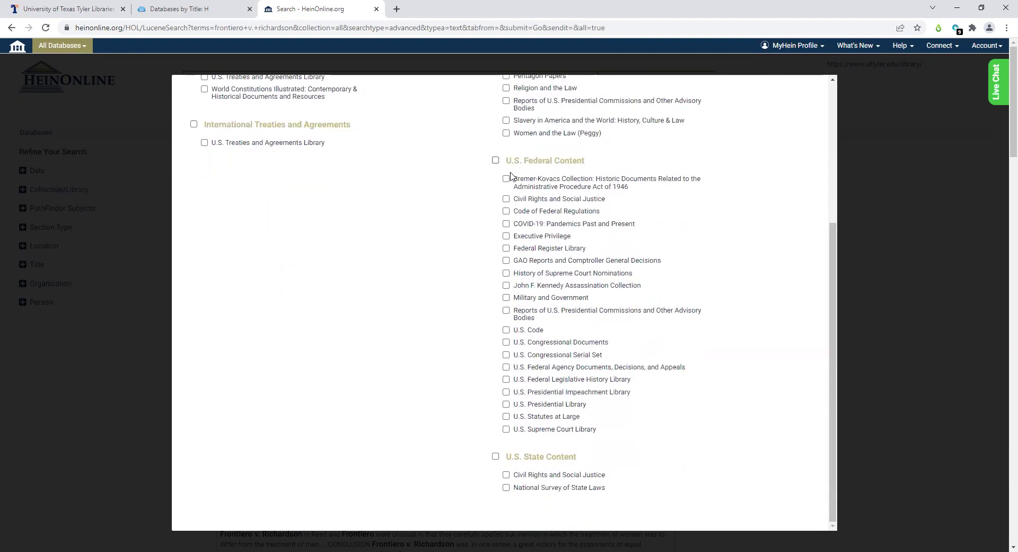
scroll(509, 481, up, 4)
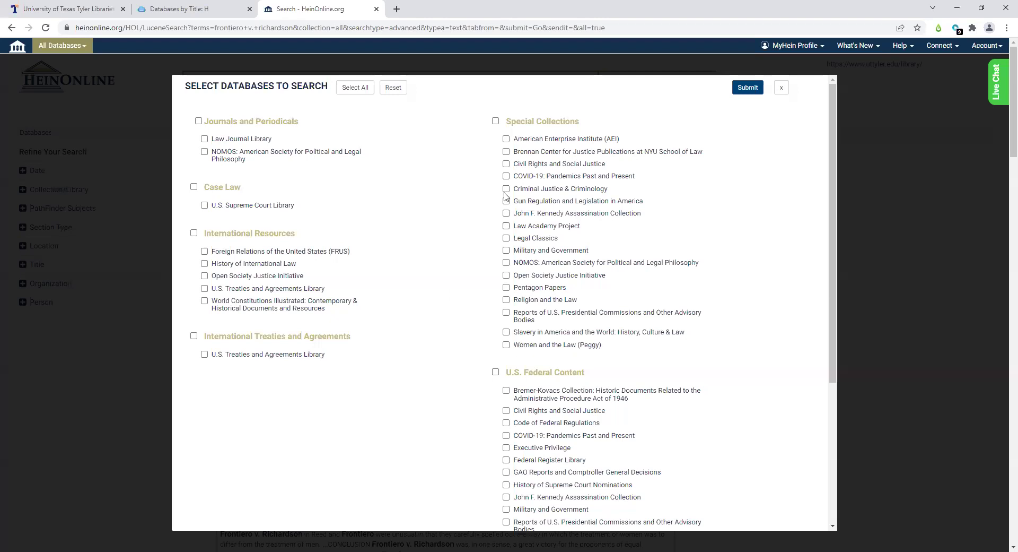
click(506, 164)
click(745, 87)
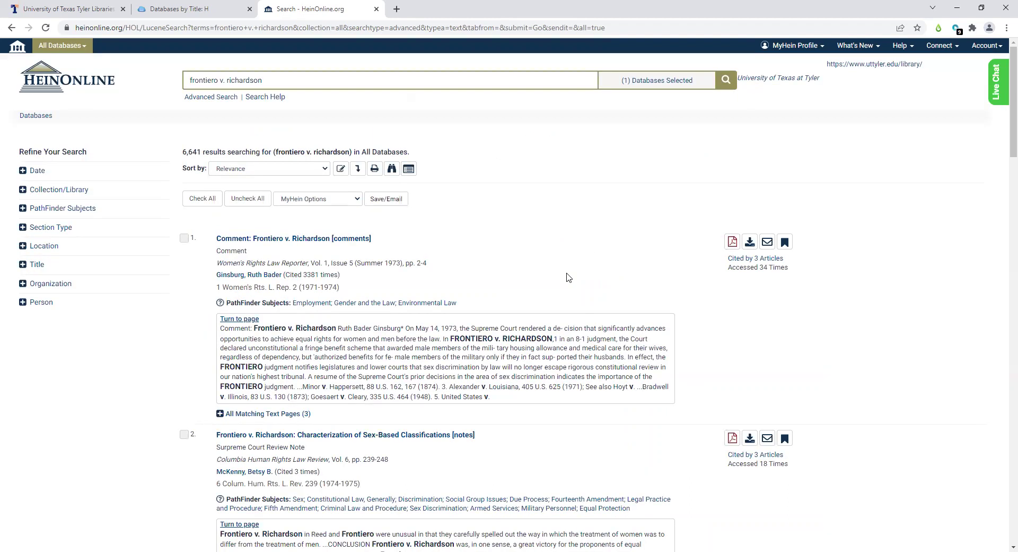
- Rerun the frontiero v. richardson search in Civil Rights and Social Justice, getting 124 results
click(725, 80)
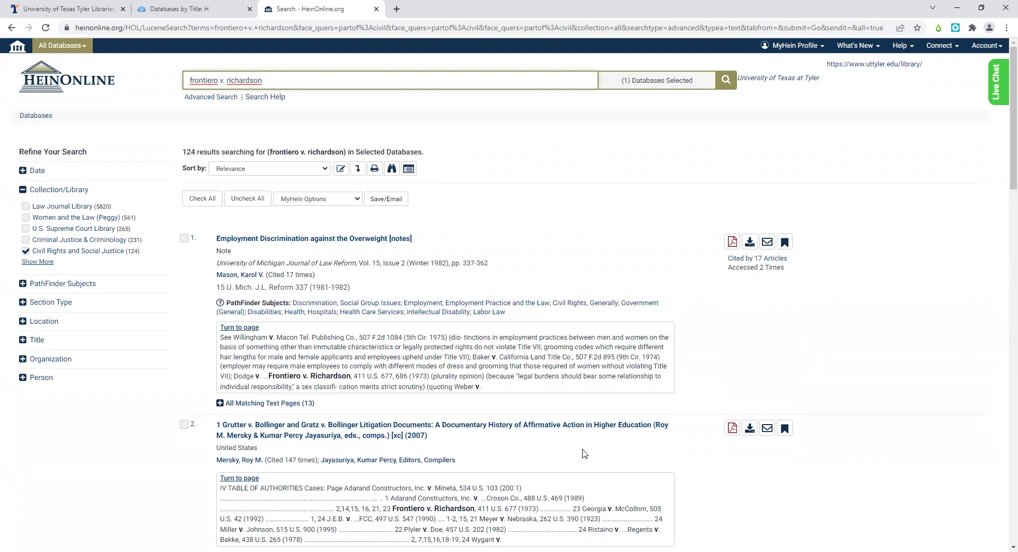
scroll(600, 413, down, 1)
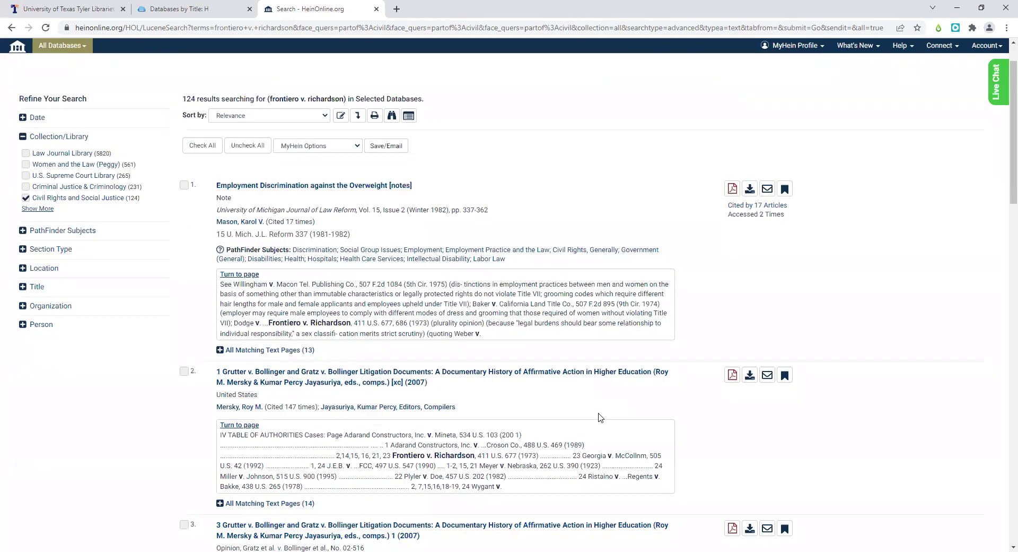
scroll(600, 416, up, 1)
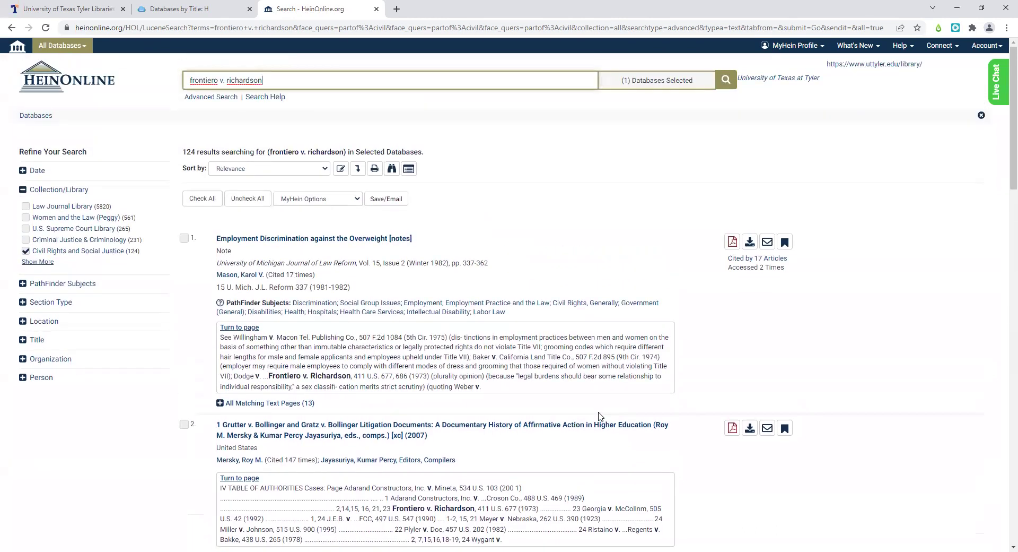
scroll(600, 416, down, 2)
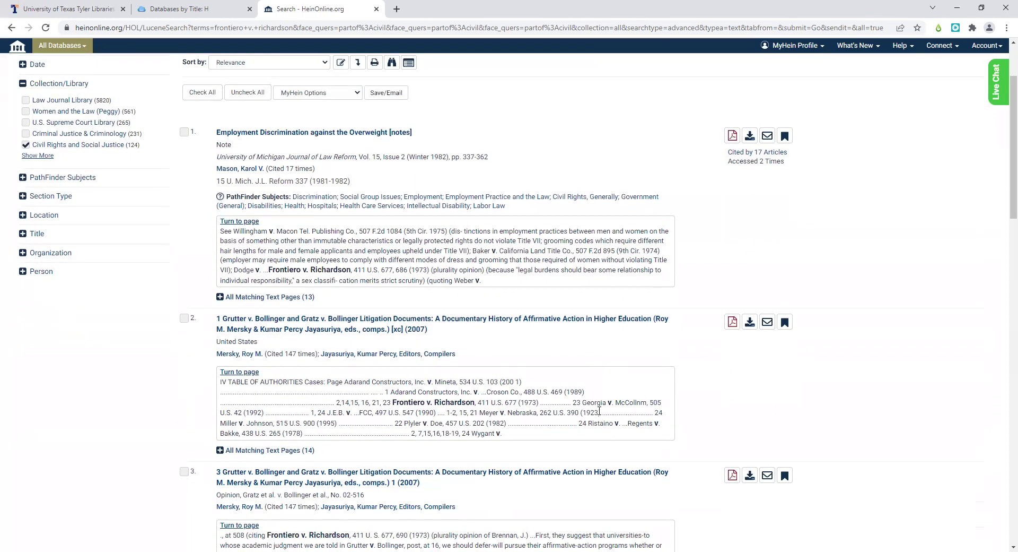
scroll(600, 406, down, 4)
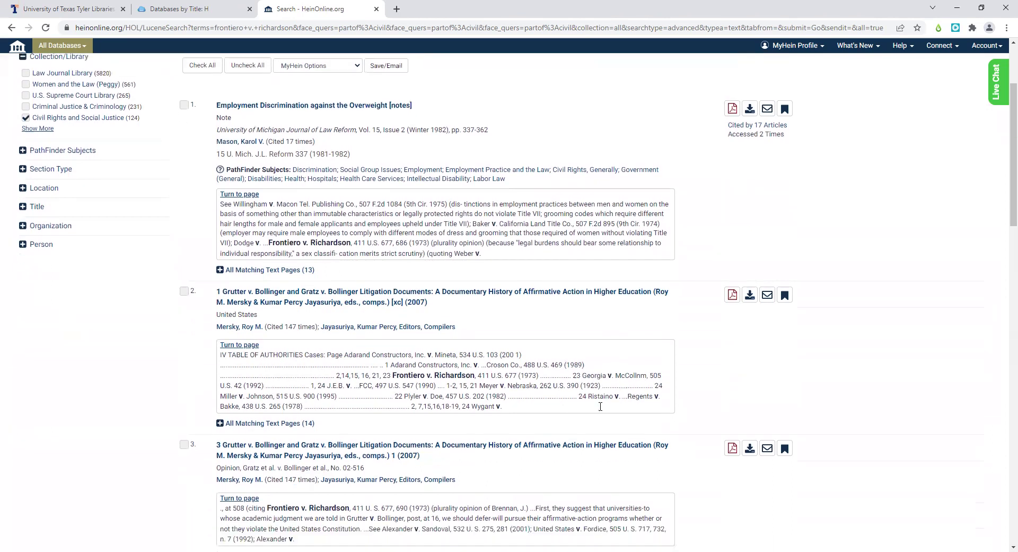
scroll(601, 410, up, 5)
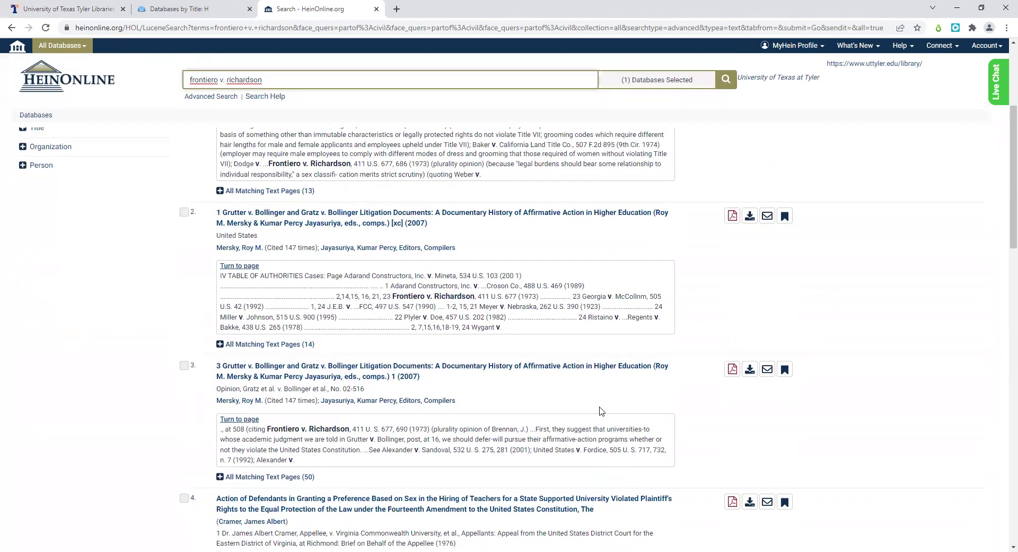
scroll(600, 410, up, 1)
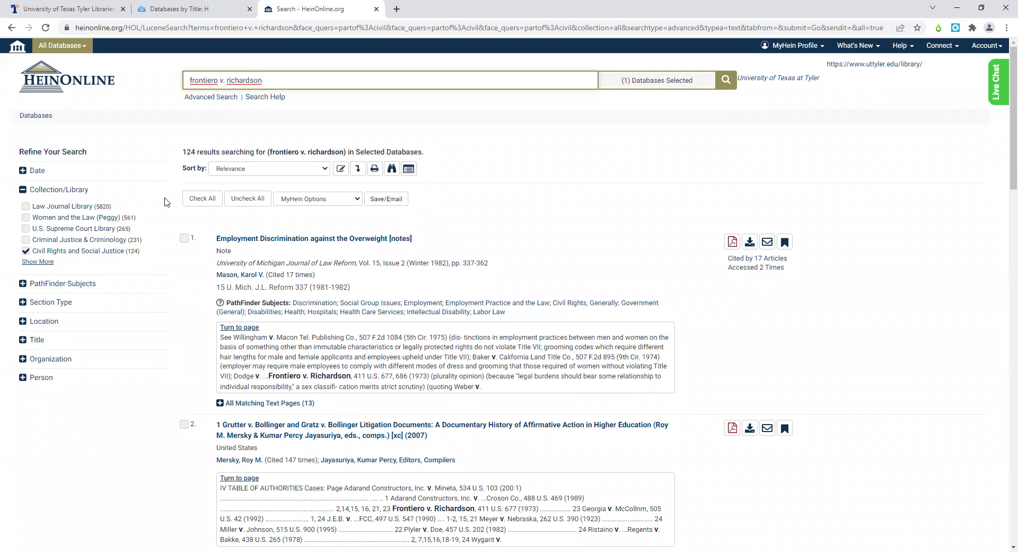
- Expand the Date refinement filter to show its date ranges
click(22, 171)
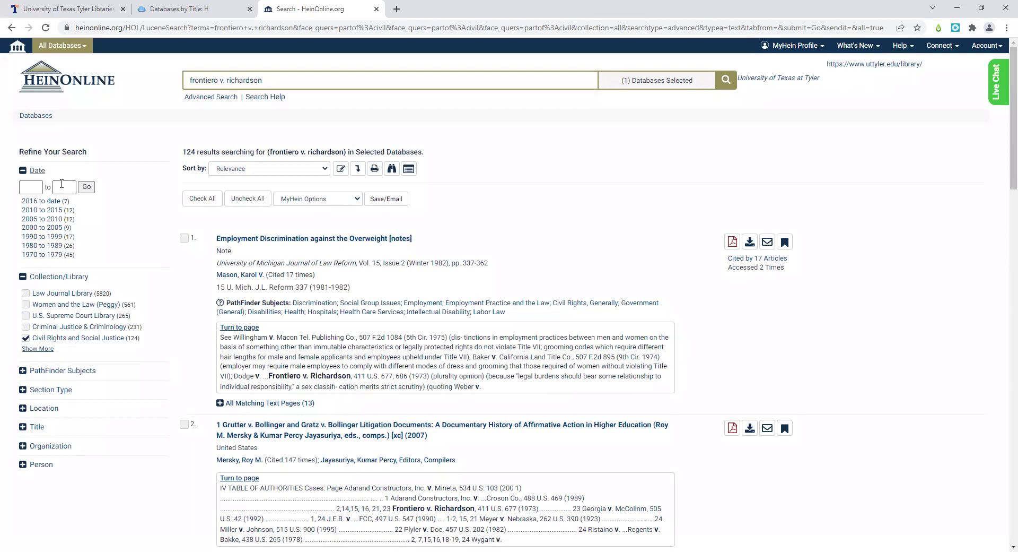
scroll(52, 191, down, 3)
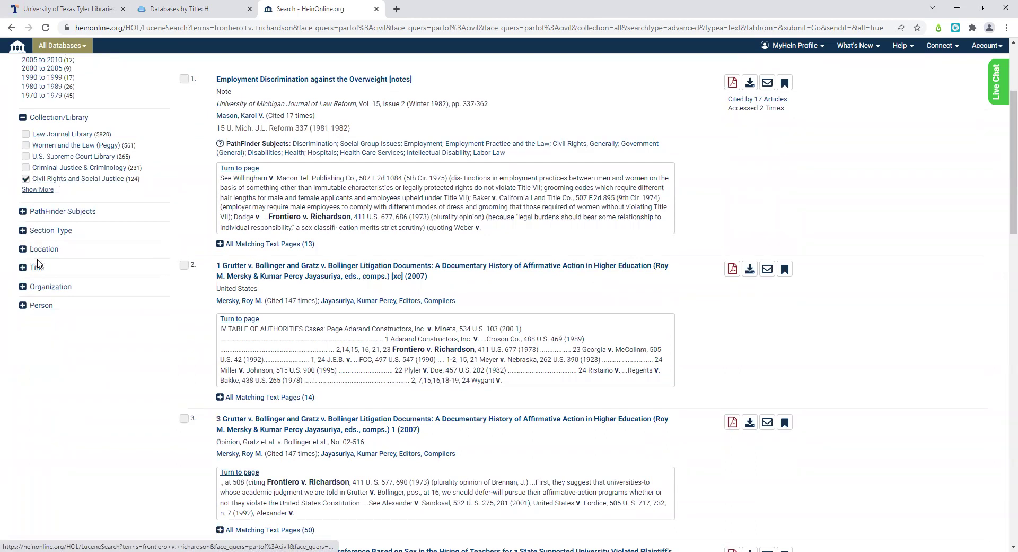
scroll(38, 263, up, 2)
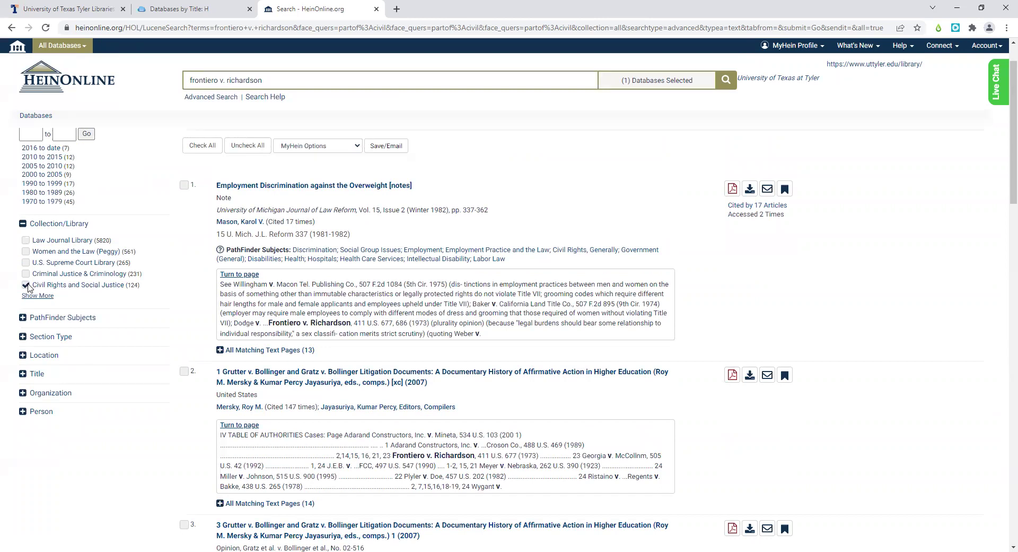
scroll(28, 287, down, 1)
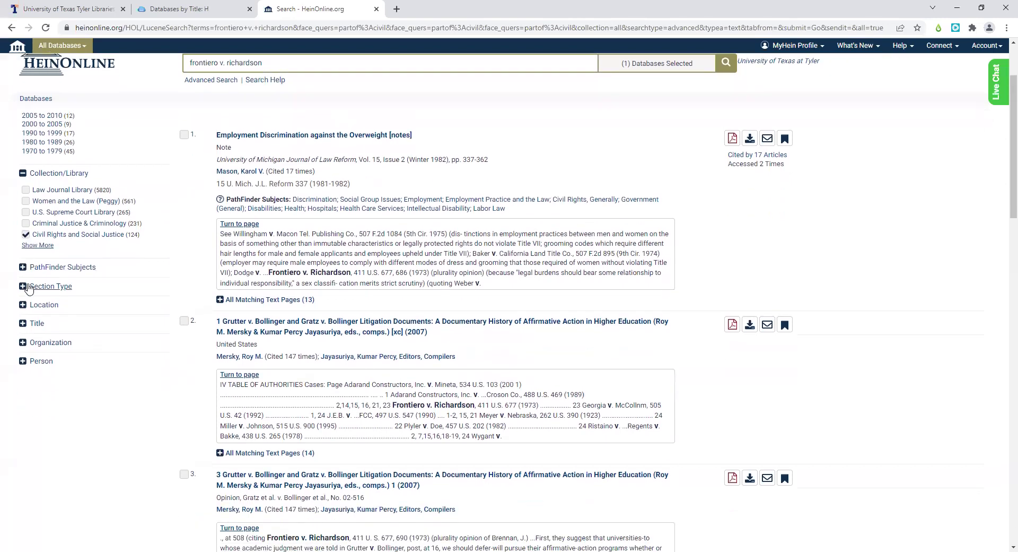
- Expand Section Type and list every section type for the 124 results
click(22, 284)
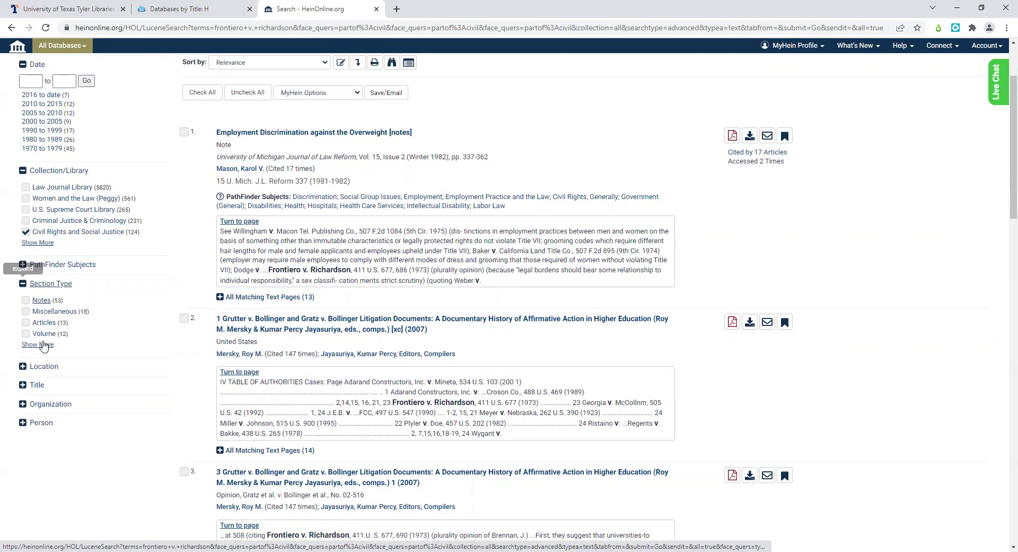
scroll(44, 346, up, 1)
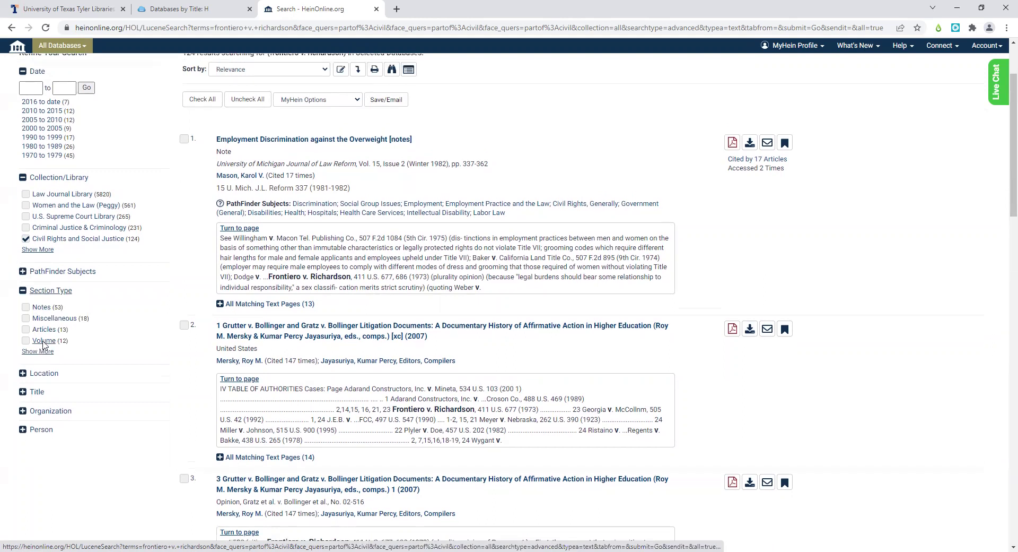
scroll(44, 345, up, 2)
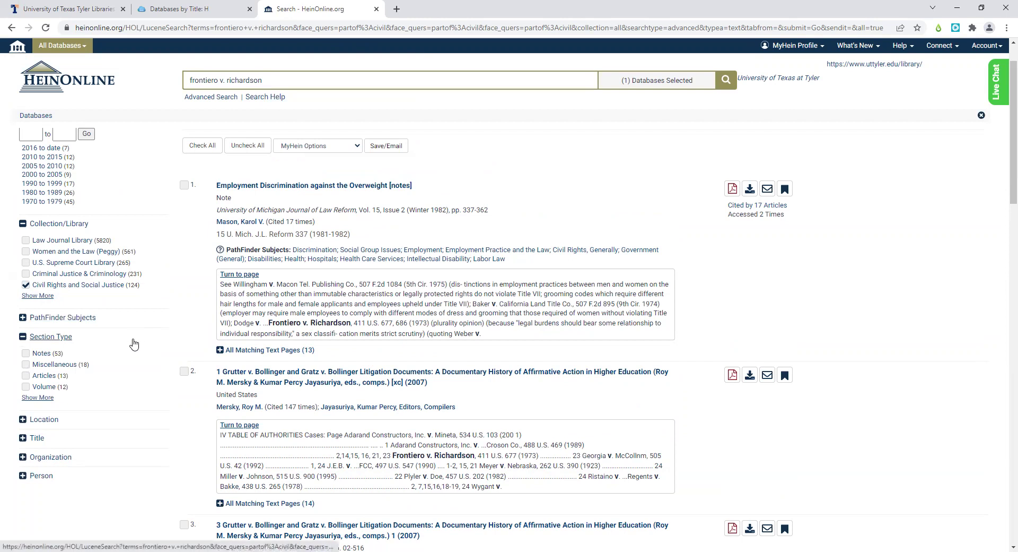
scroll(134, 345, down, 2)
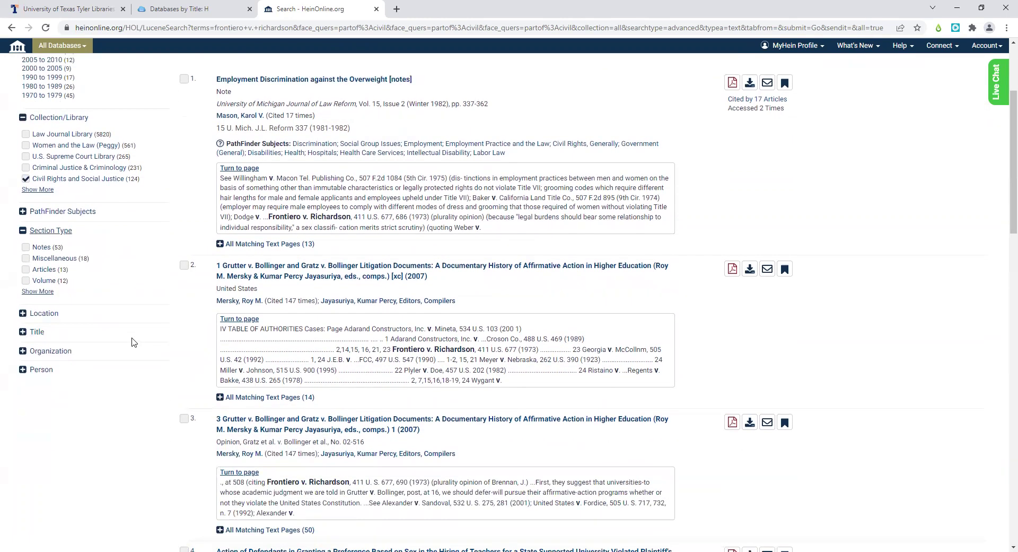
click(44, 292)
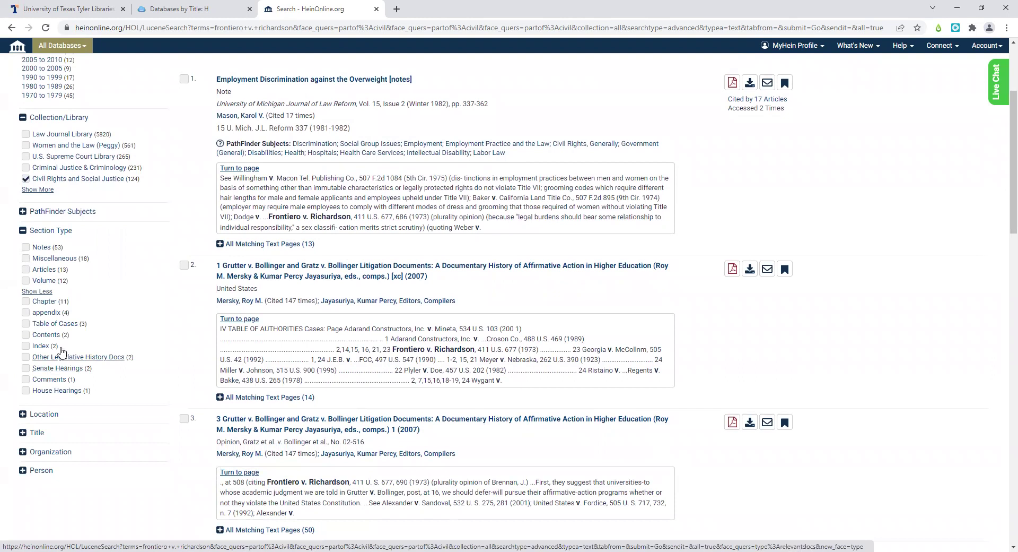
scroll(62, 350, down, 1)
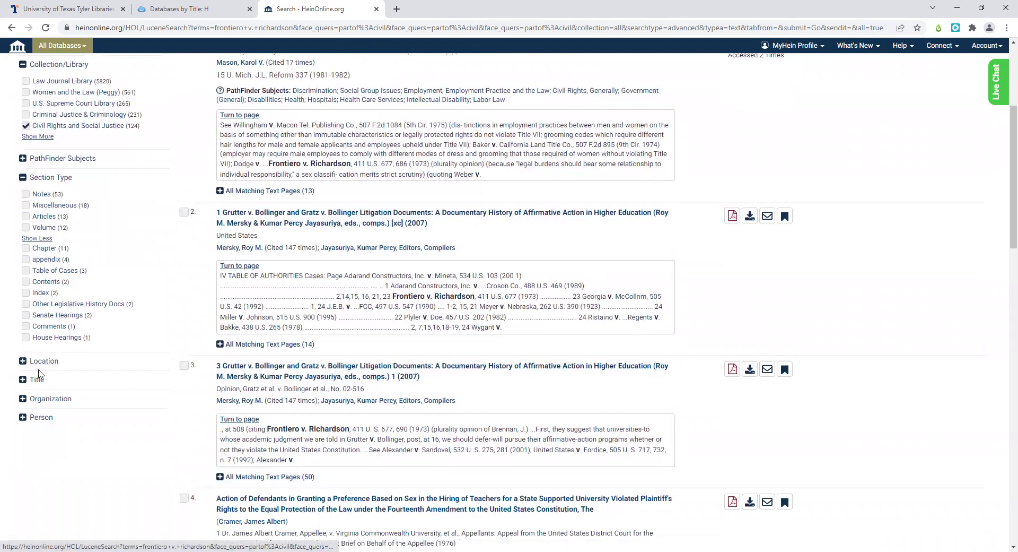
- Expand Location and list every location, from United States of America (70) to Chicago (6)
click(24, 362)
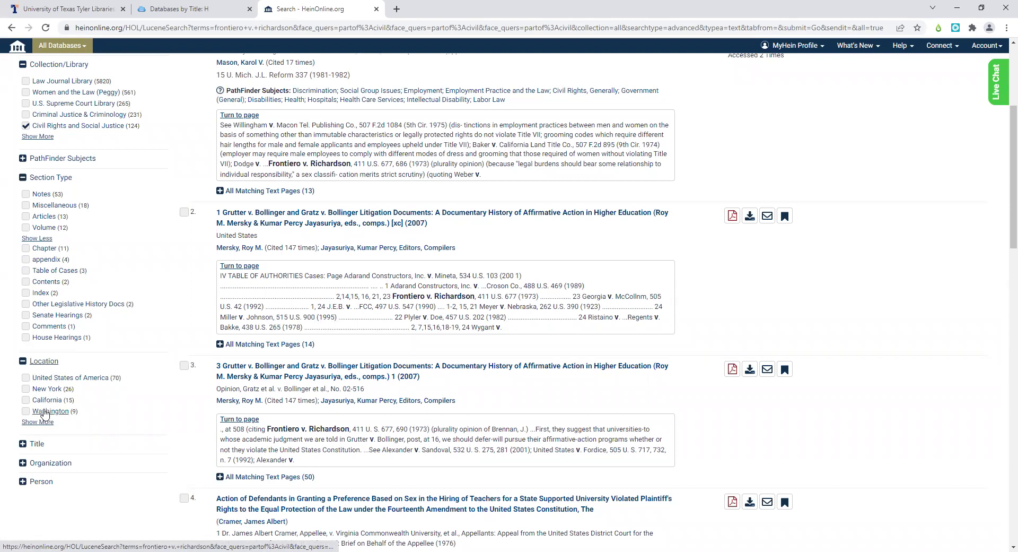
click(33, 423)
scroll(63, 411, down, 2)
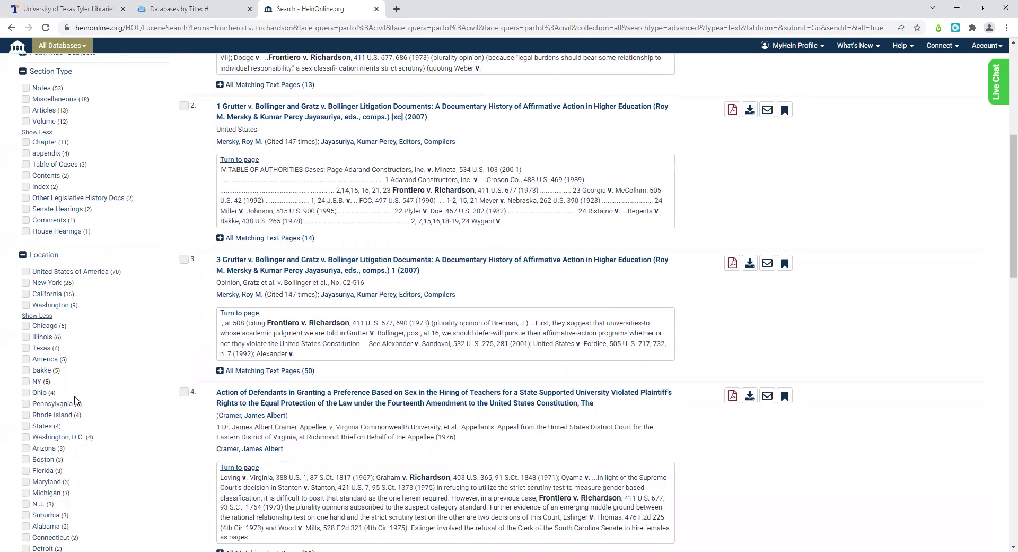
scroll(75, 399, down, 2)
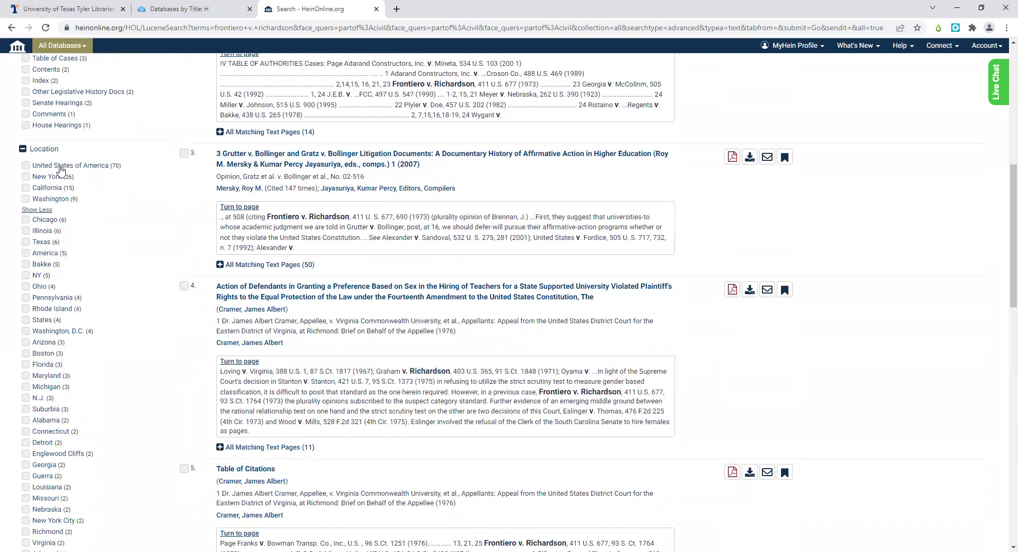
- Narrow the results to the Texas location, leaving 6 results
click(26, 241)
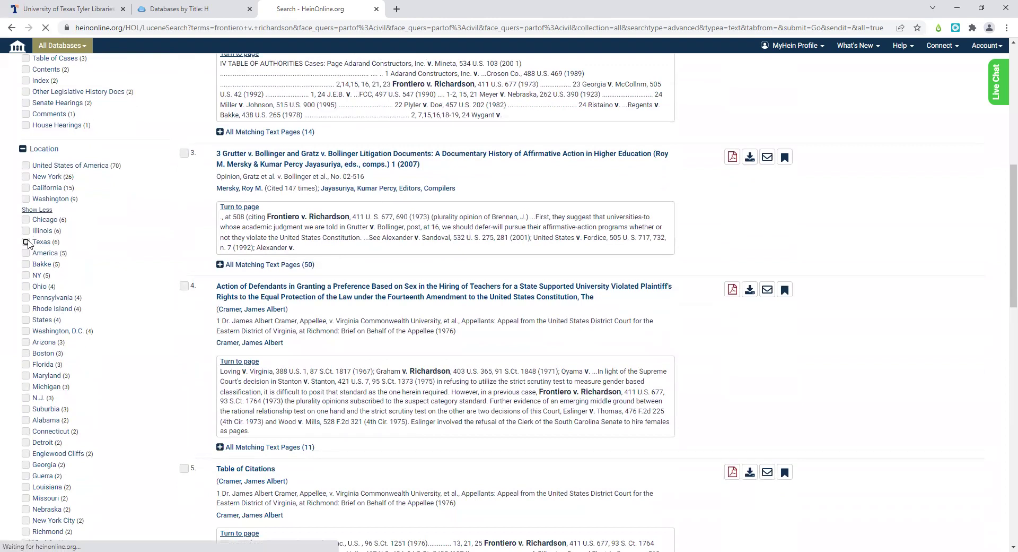
scroll(105, 266, down, 3)
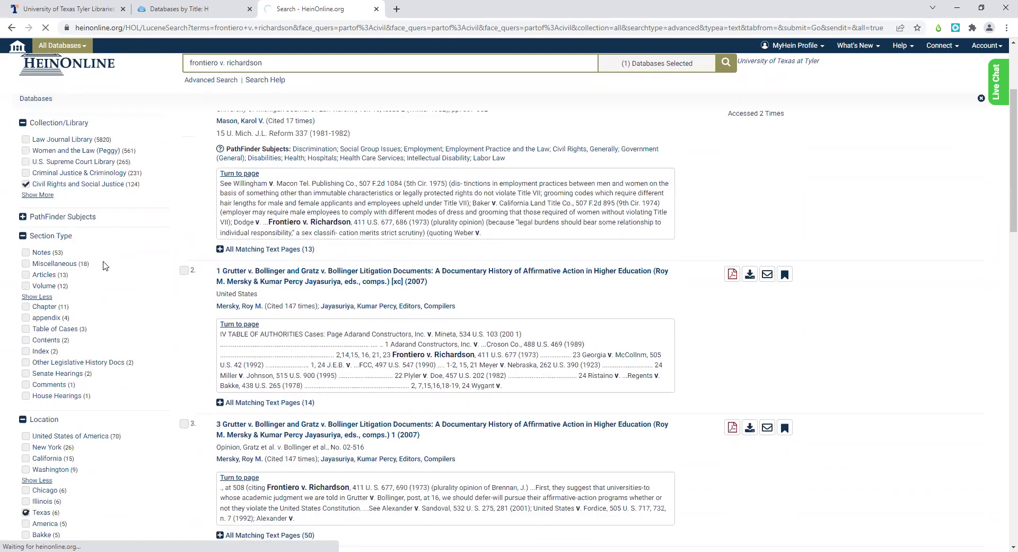
scroll(105, 265, down, 2)
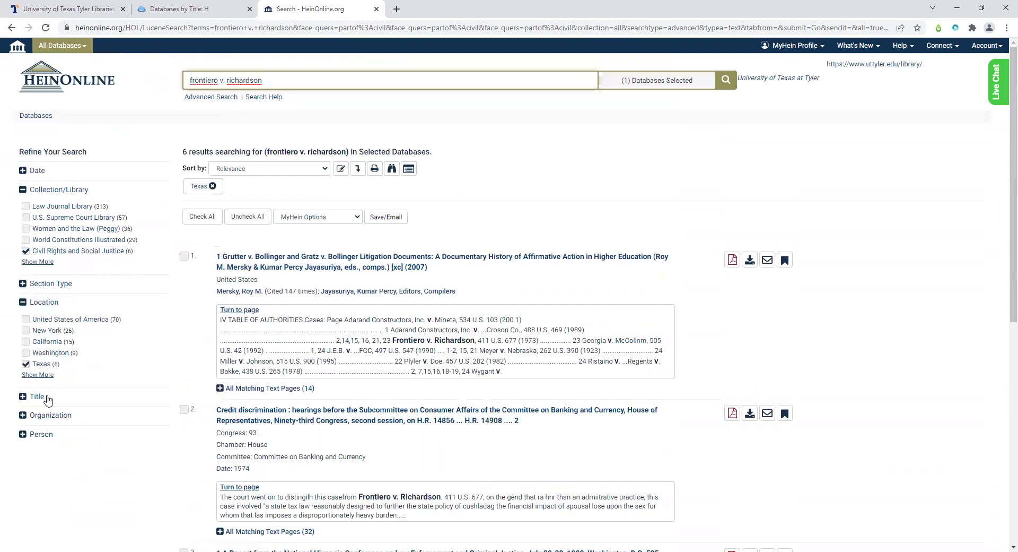
scroll(152, 365, down, 2)
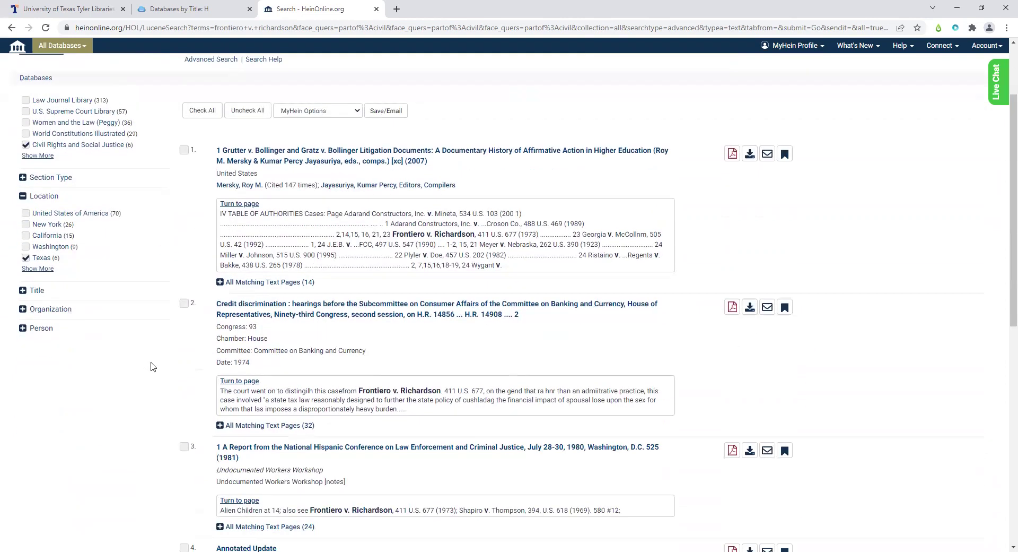
- Expand the full Organization filter list and the Person filter list
click(23, 309)
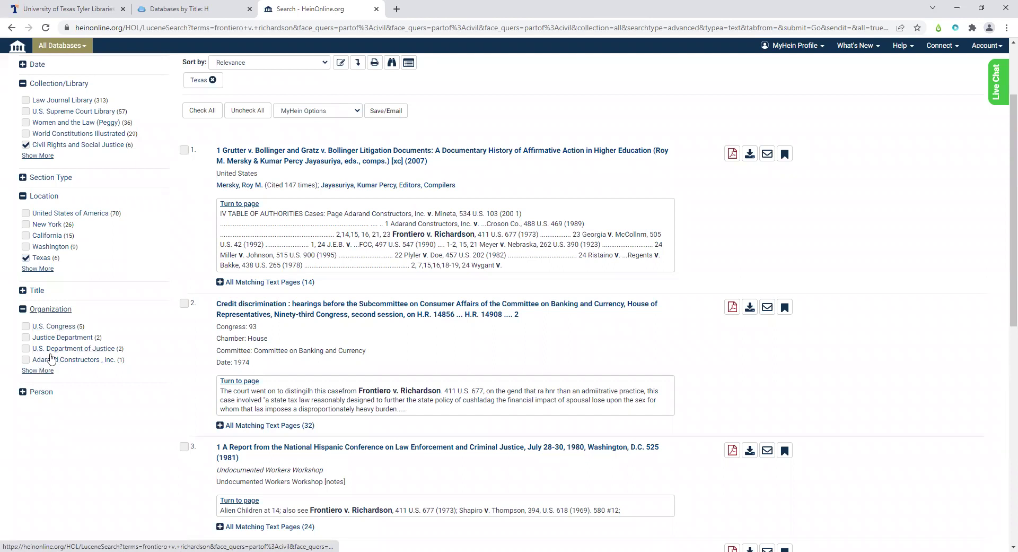
click(37, 370)
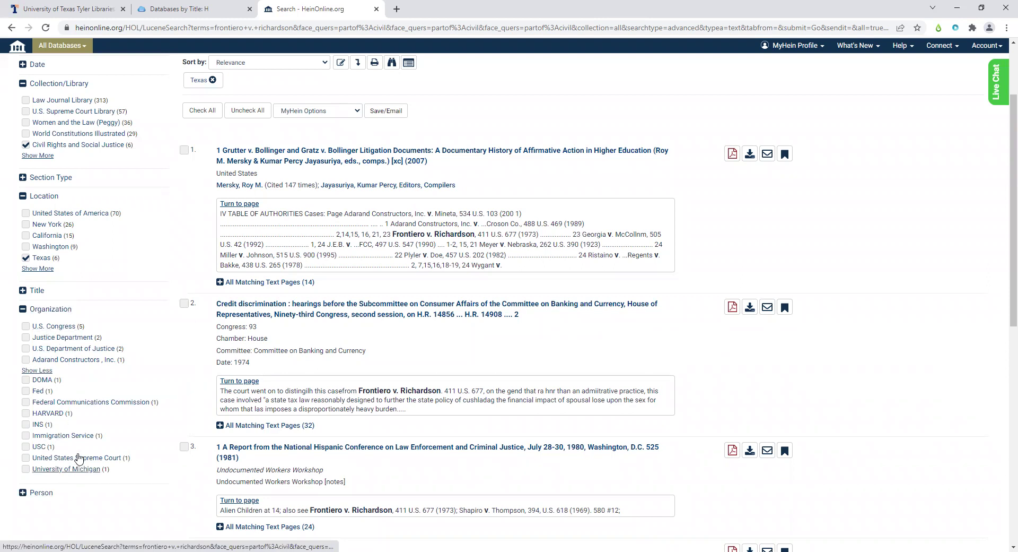
scroll(79, 389, down, 1)
scroll(78, 389, down, 1)
click(22, 439)
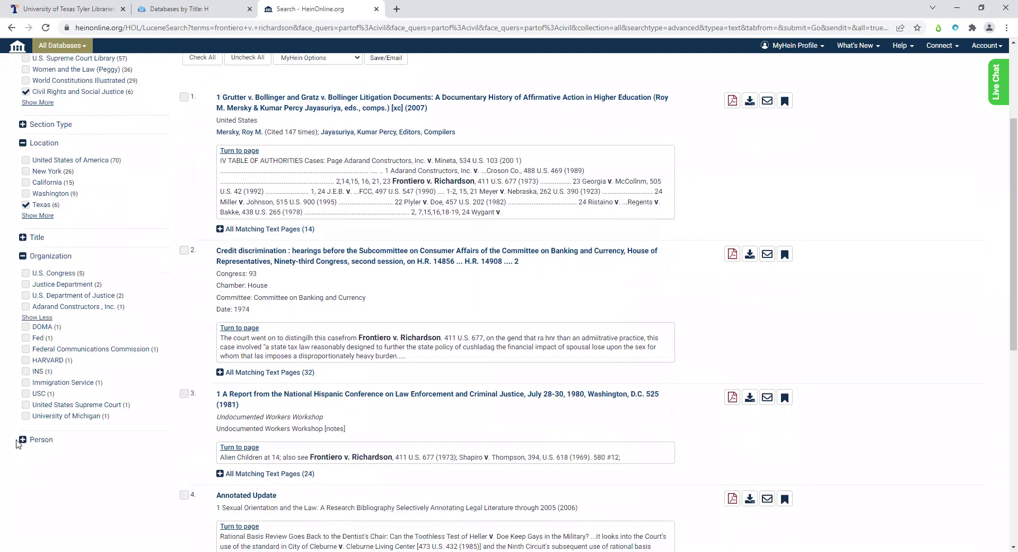
scroll(63, 428, down, 2)
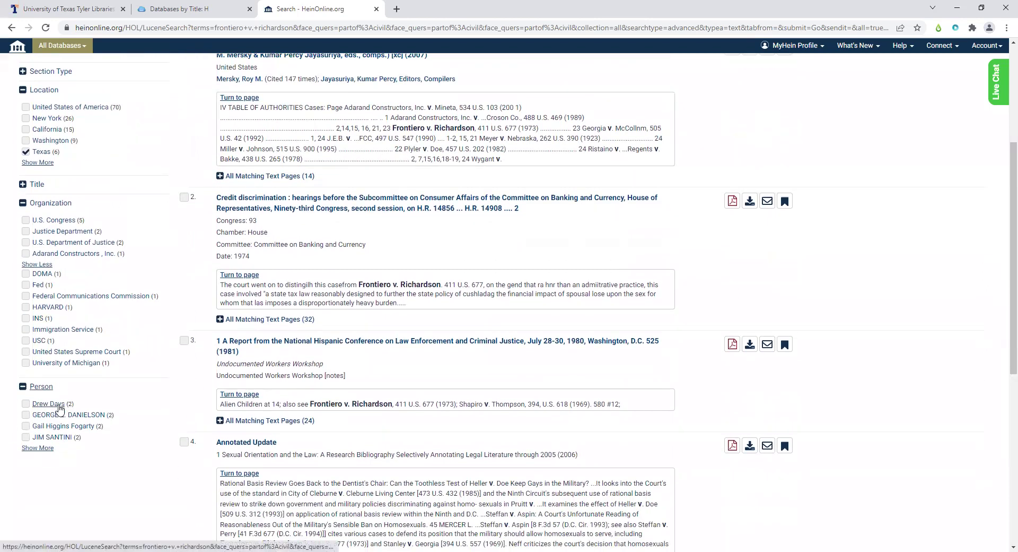
scroll(60, 409, up, 1)
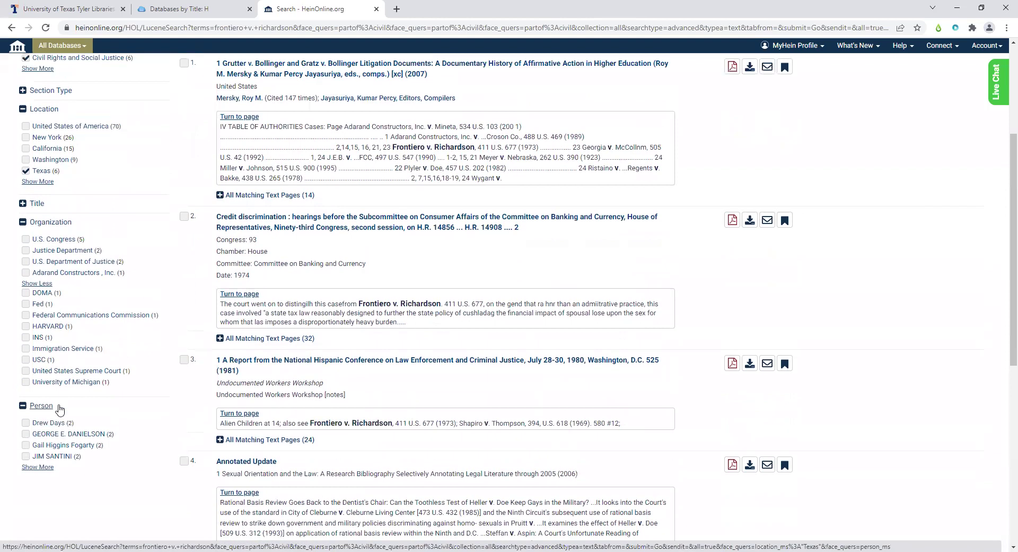
scroll(60, 408, up, 4)
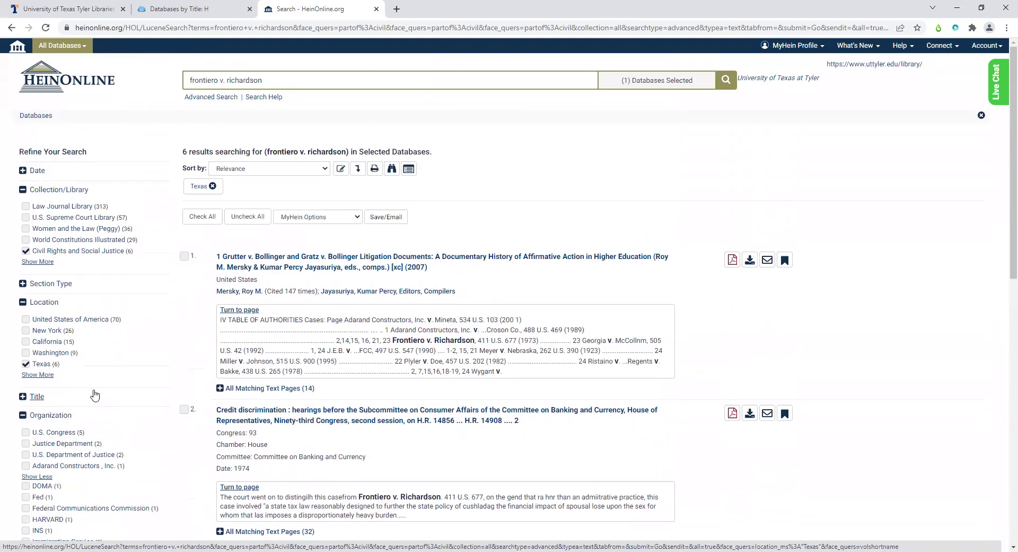
scroll(94, 394, down, 3)
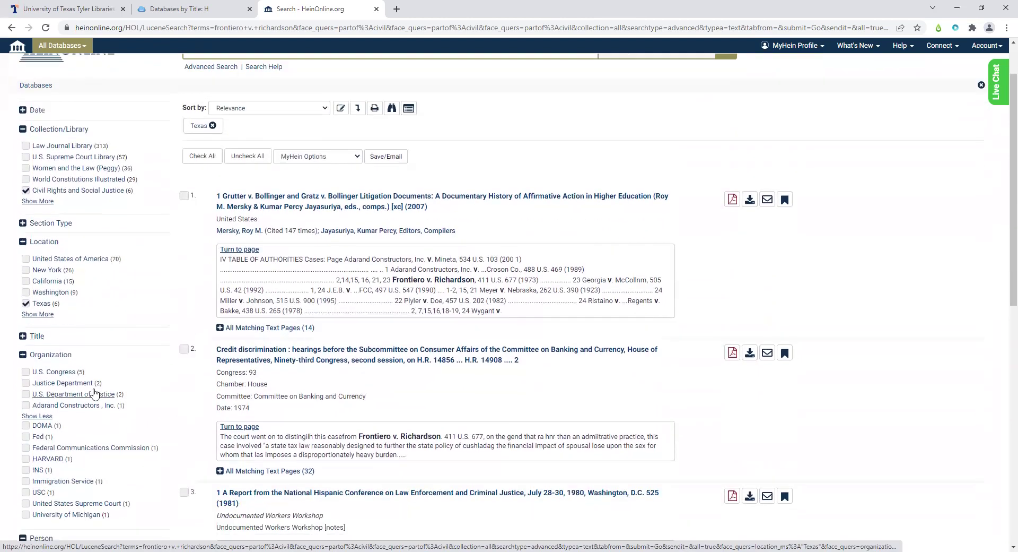
- Collapse the Organization, Person and Location refinement lists
click(22, 256)
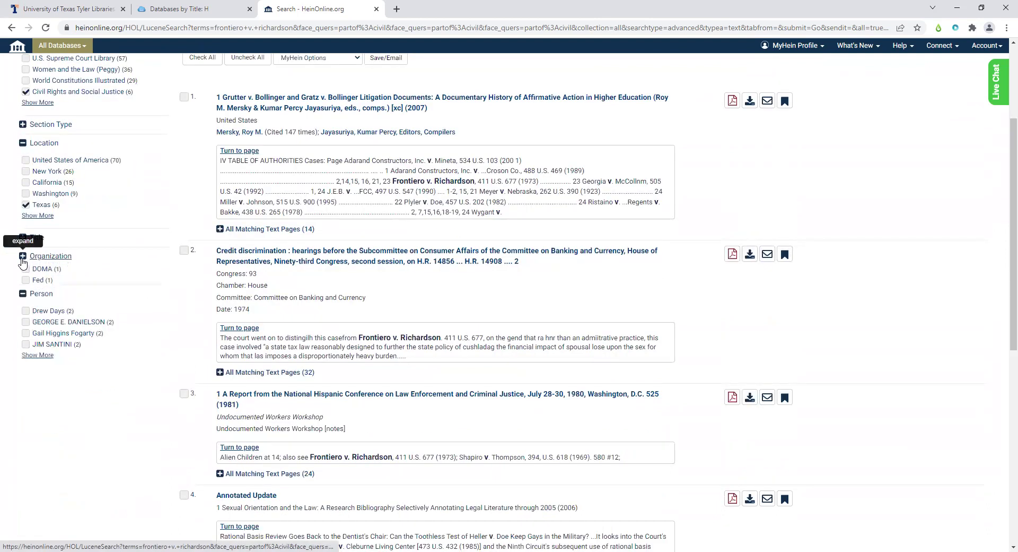
click(22, 275)
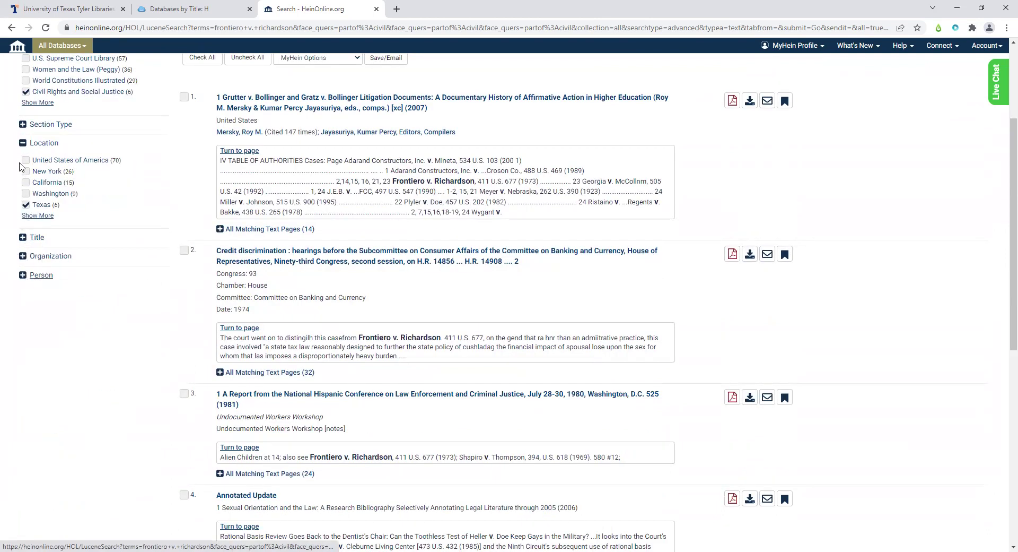
click(23, 143)
scroll(126, 294, up, 3)
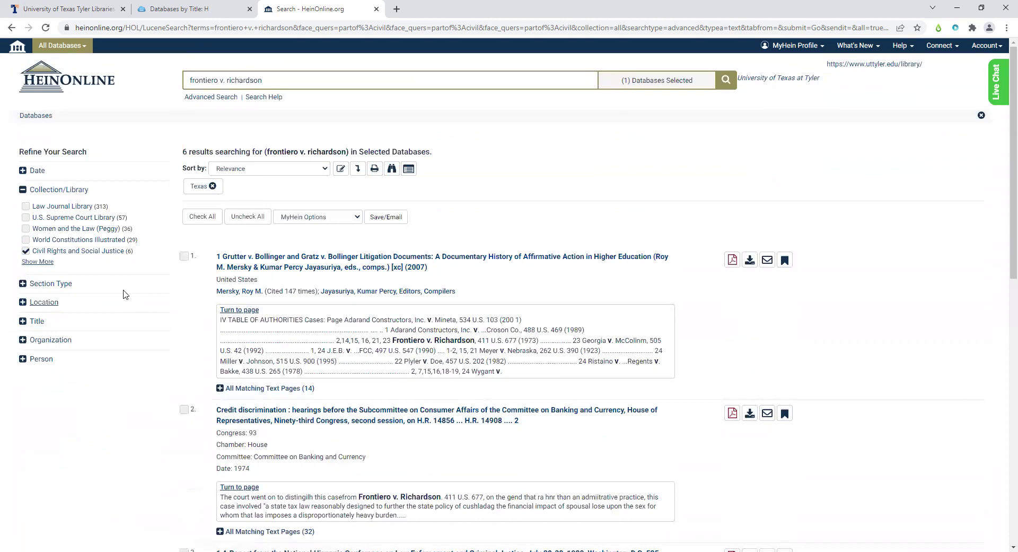
- Return to the unfiltered 124 results and collapse the Location and Section Type lists
click(13, 29)
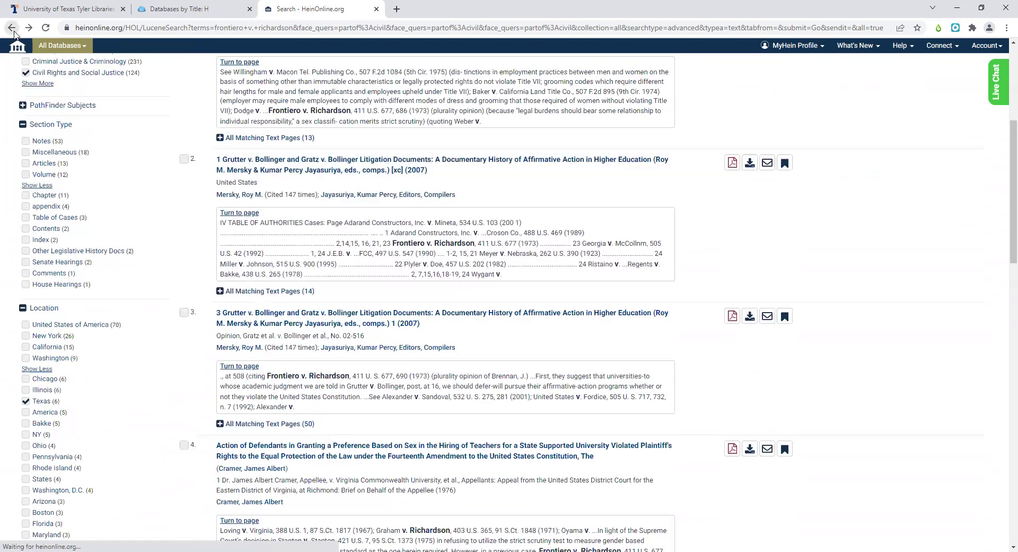
click(23, 309)
click(22, 124)
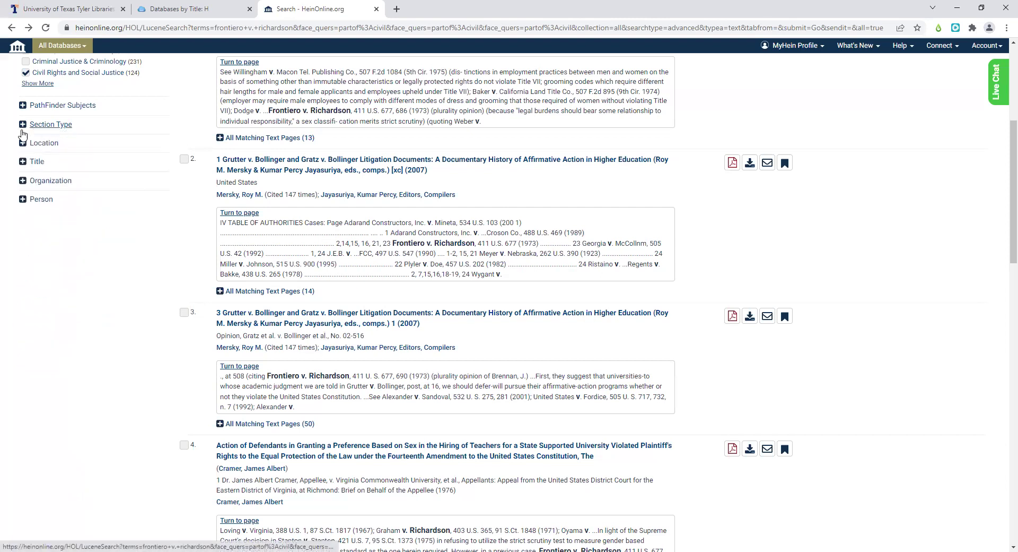
scroll(85, 202, up, 2)
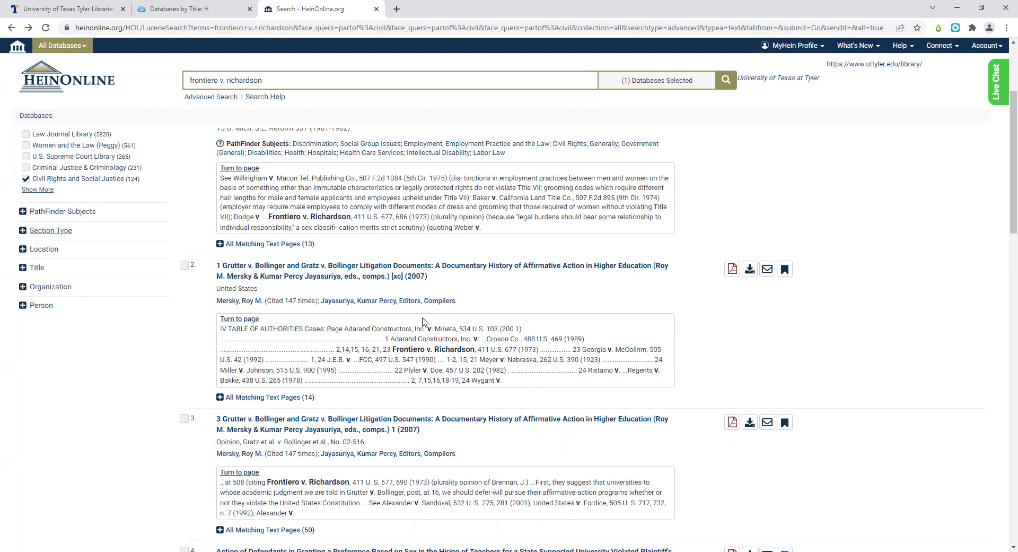
scroll(424, 322, up, 3)
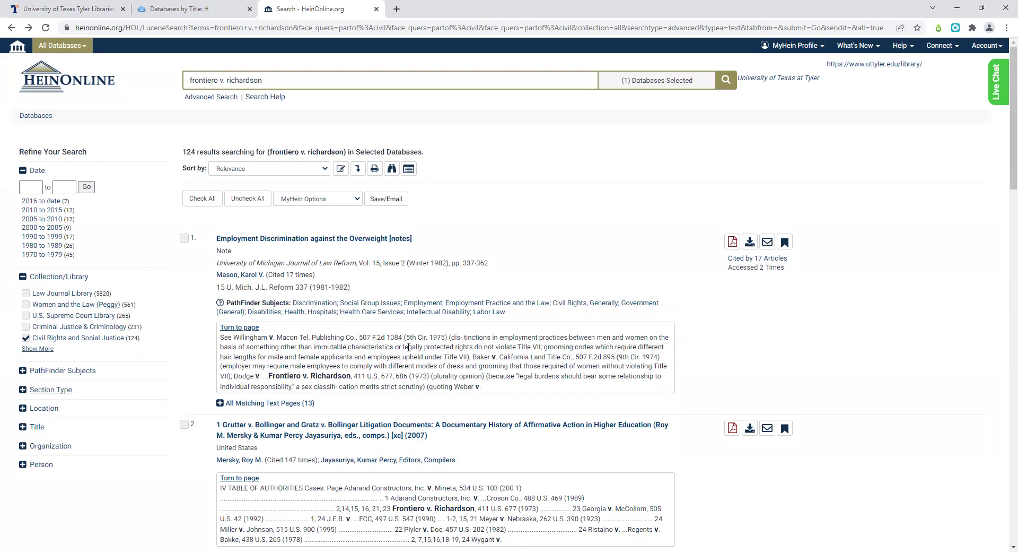
scroll(409, 351, down, 1)
scroll(409, 351, down, 1)
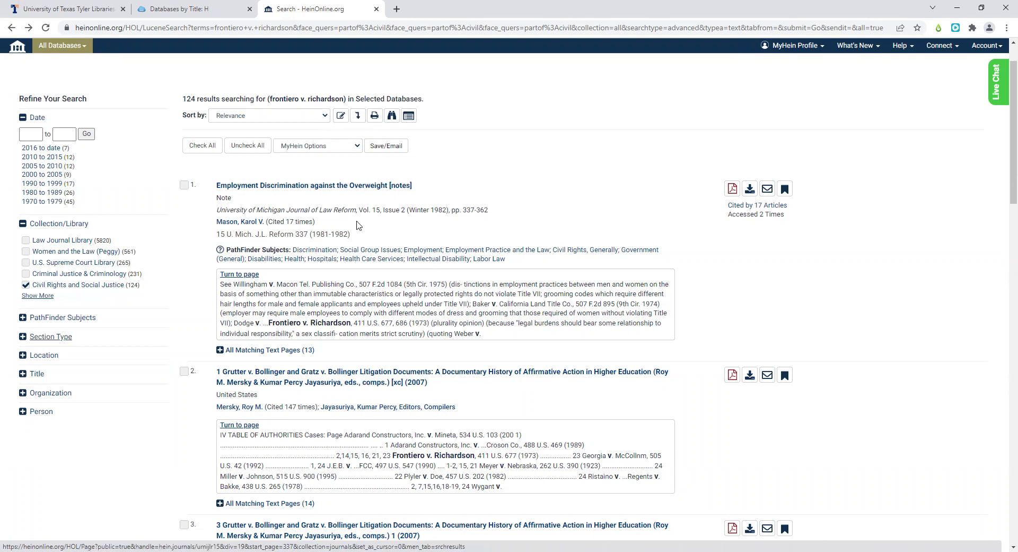
scroll(359, 226, up, 1)
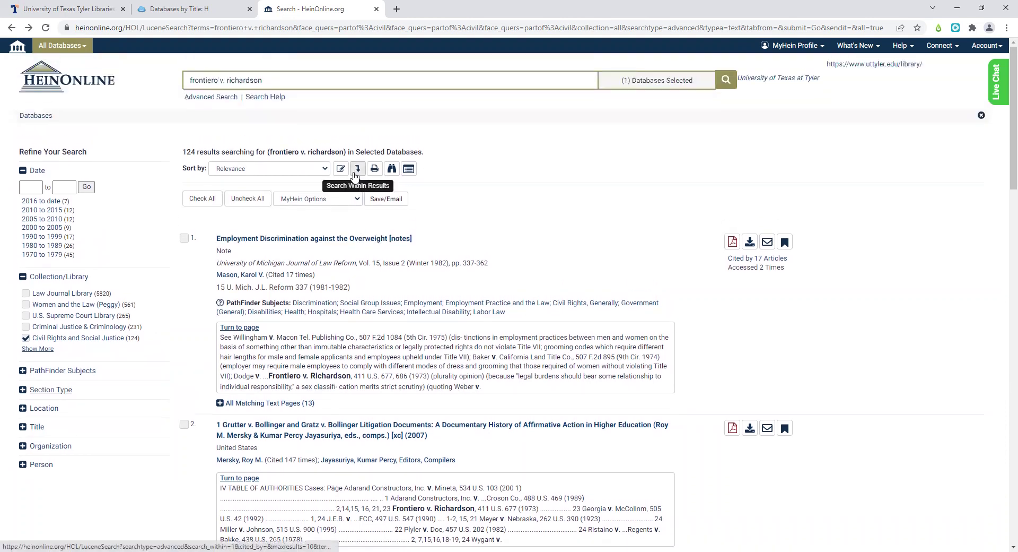
click(355, 174)
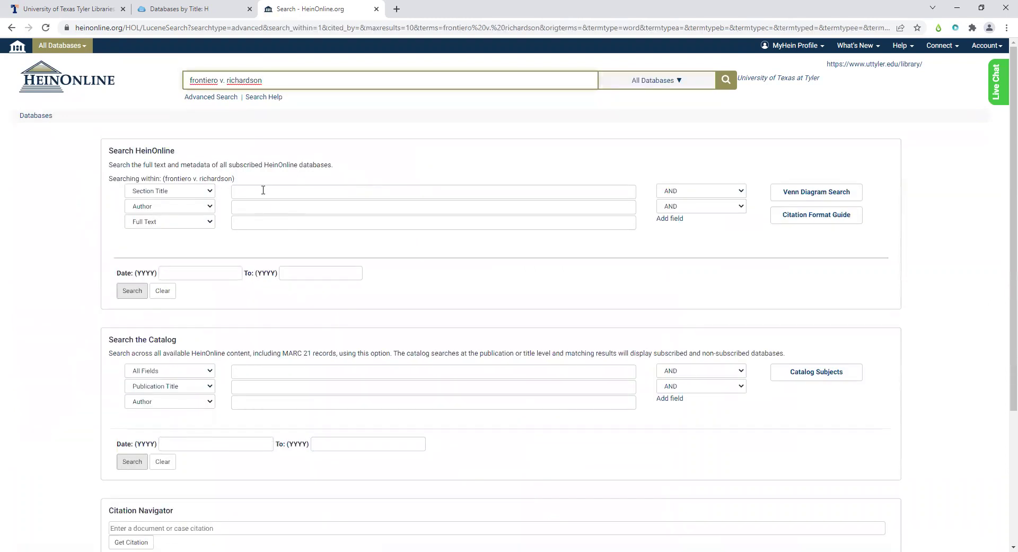
click(12, 29)
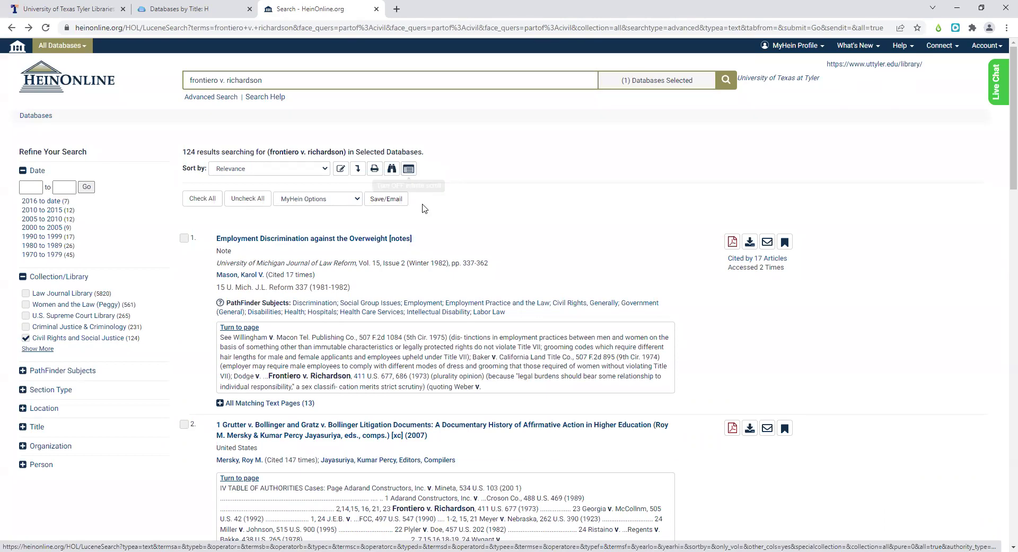
scroll(424, 208, down, 10)
scroll(424, 209, down, 5)
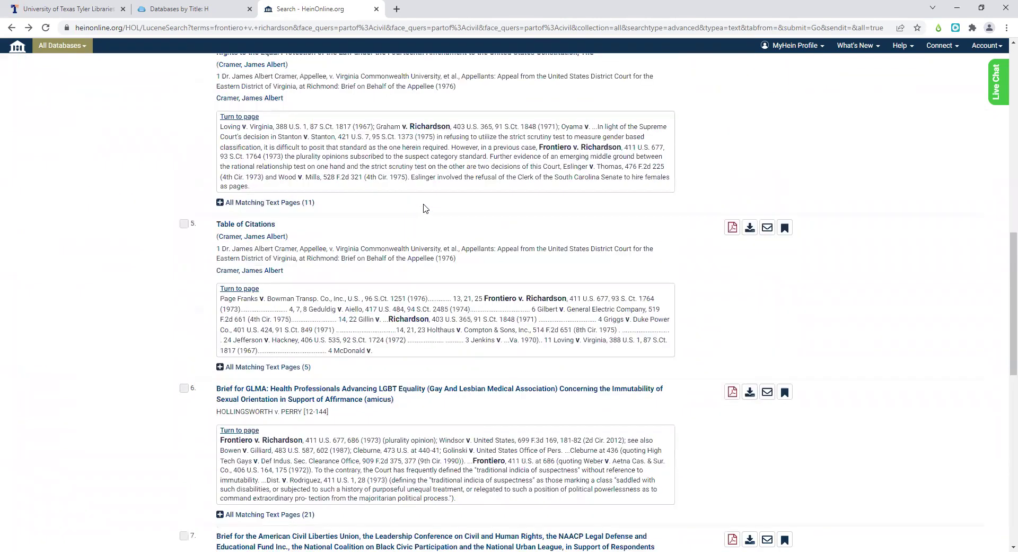
scroll(425, 208, up, 5)
scroll(424, 208, up, 7)
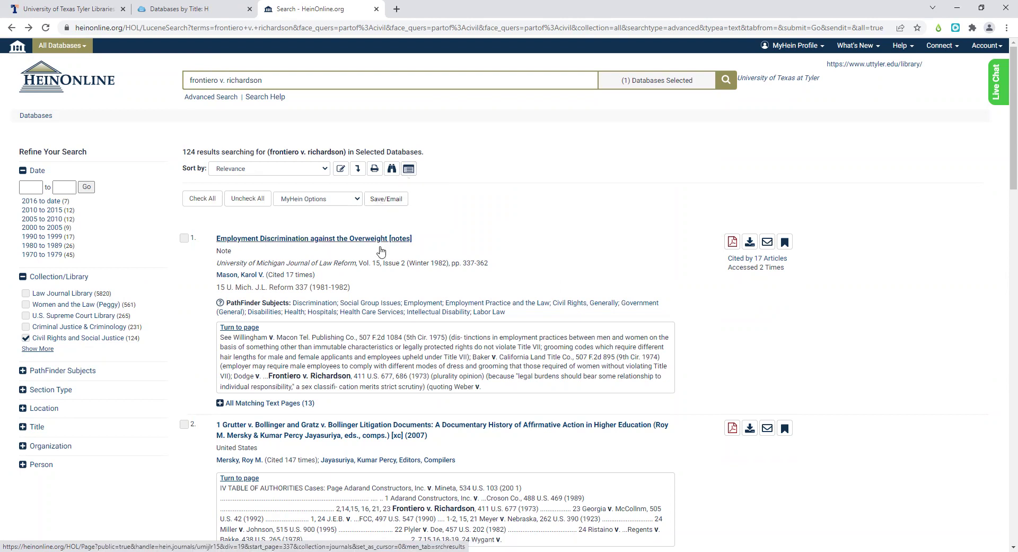
scroll(377, 244, down, 1)
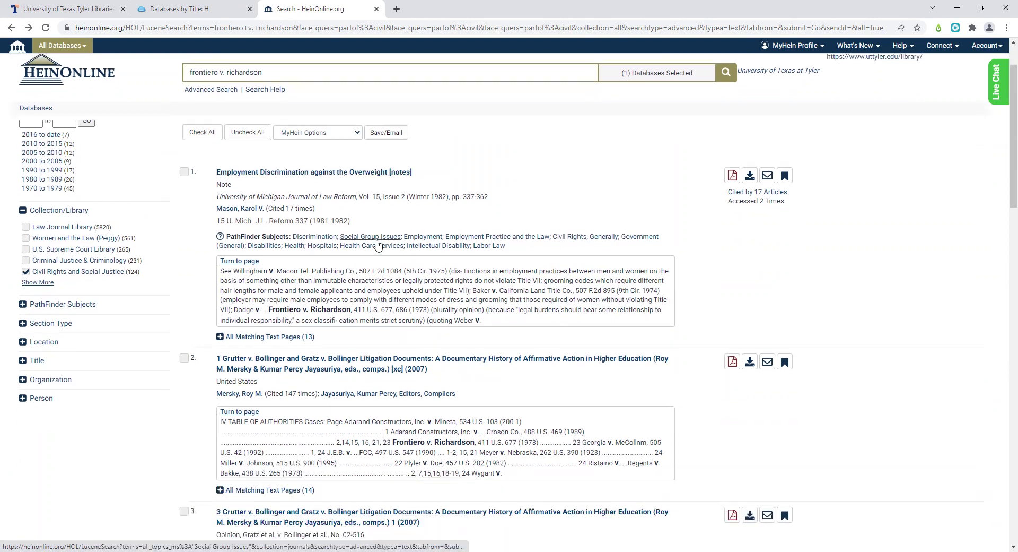
- Open result 2, the Grutter and Gratz litigation documents, and page through the United States amicus brief
click(359, 322)
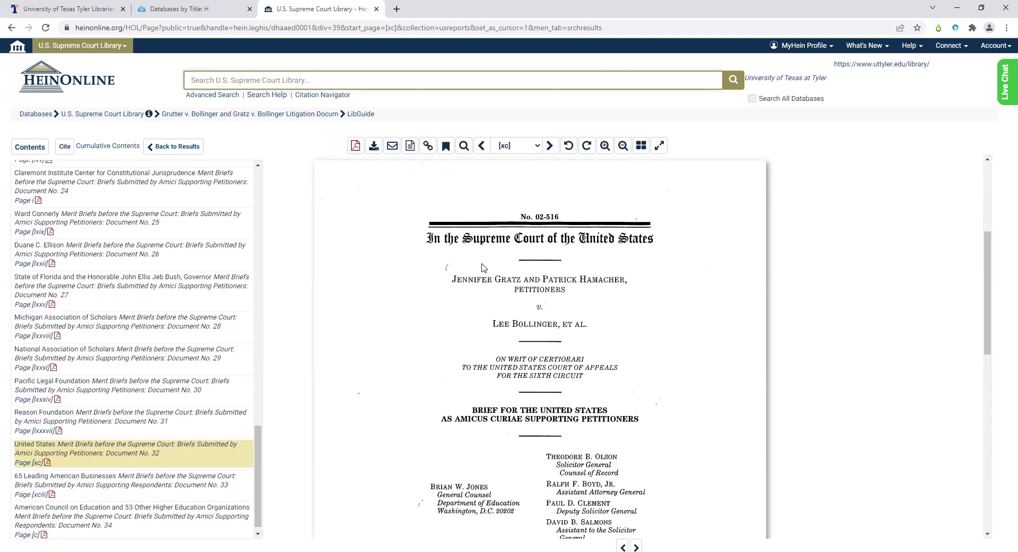
scroll(483, 267, down, 2)
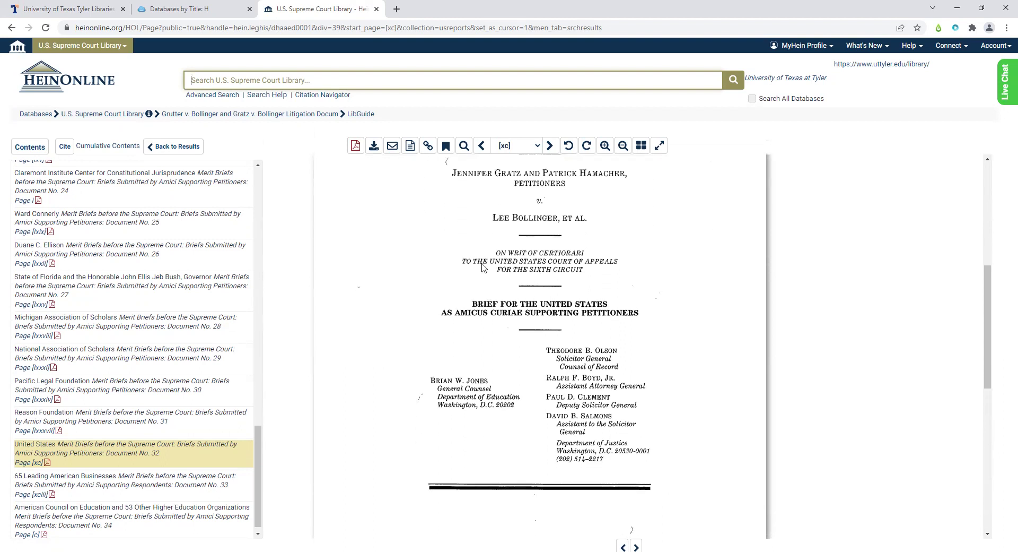
scroll(483, 267, down, 6)
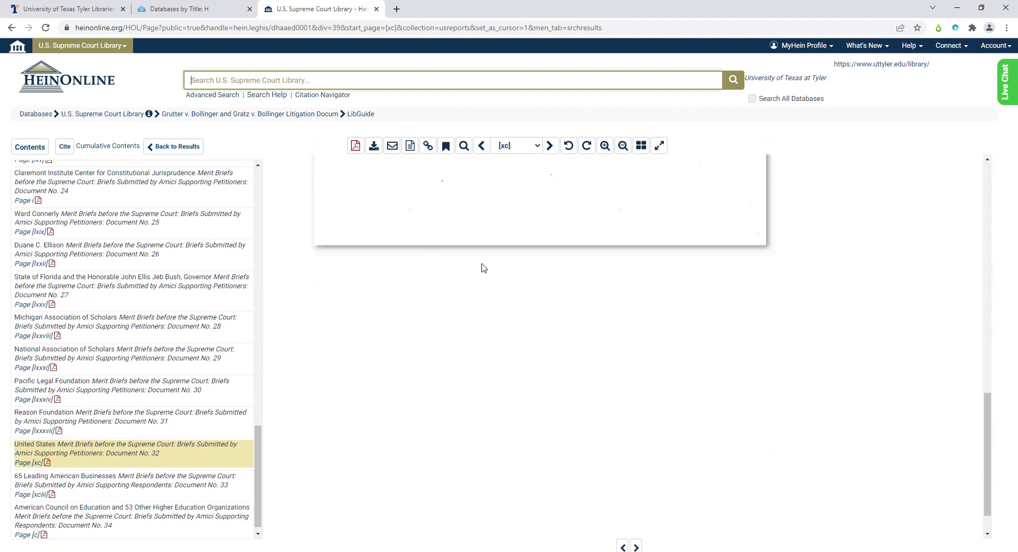
scroll(483, 267, down, 3)
scroll(483, 267, down, 1)
scroll(483, 267, down, 5)
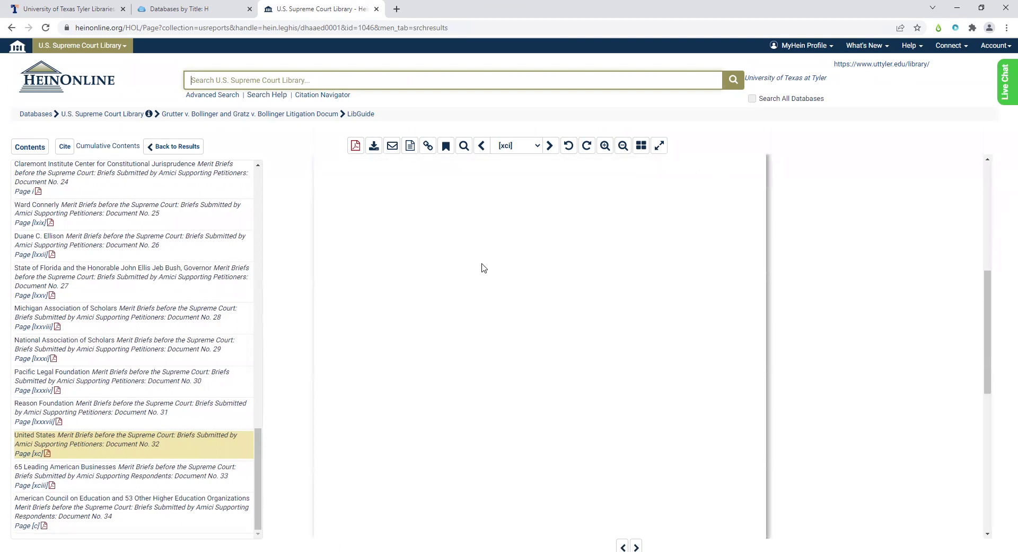
scroll(483, 266, down, 3)
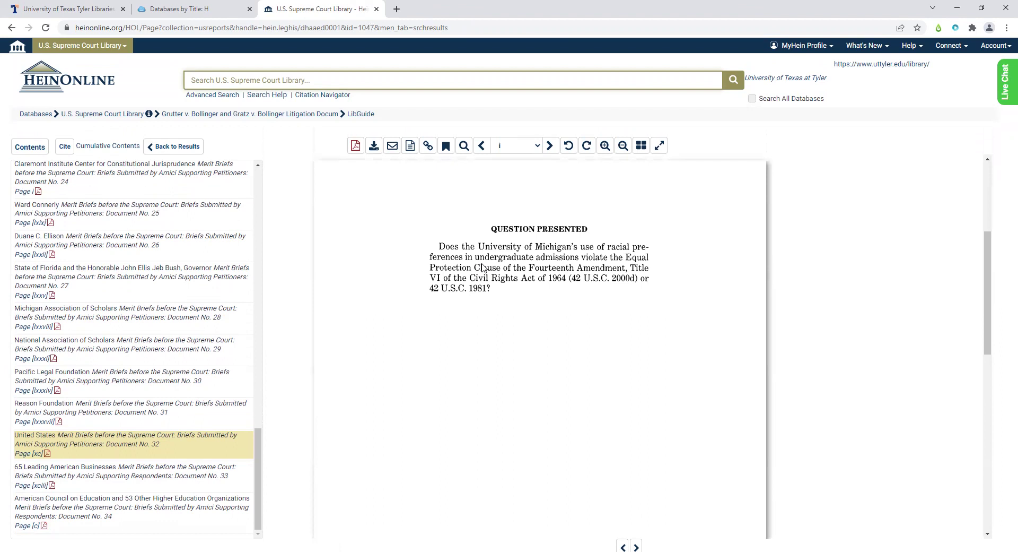
- Select the Question Presented's closing line and read on through page ii
drag(409, 245, 457, 306)
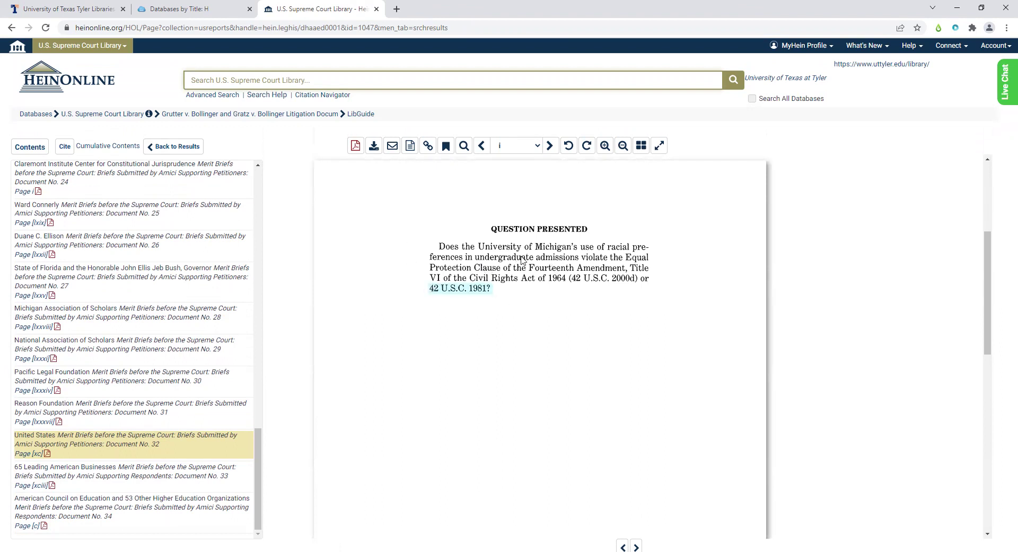
scroll(576, 249, down, 1)
scroll(576, 248, down, 6)
scroll(576, 249, down, 5)
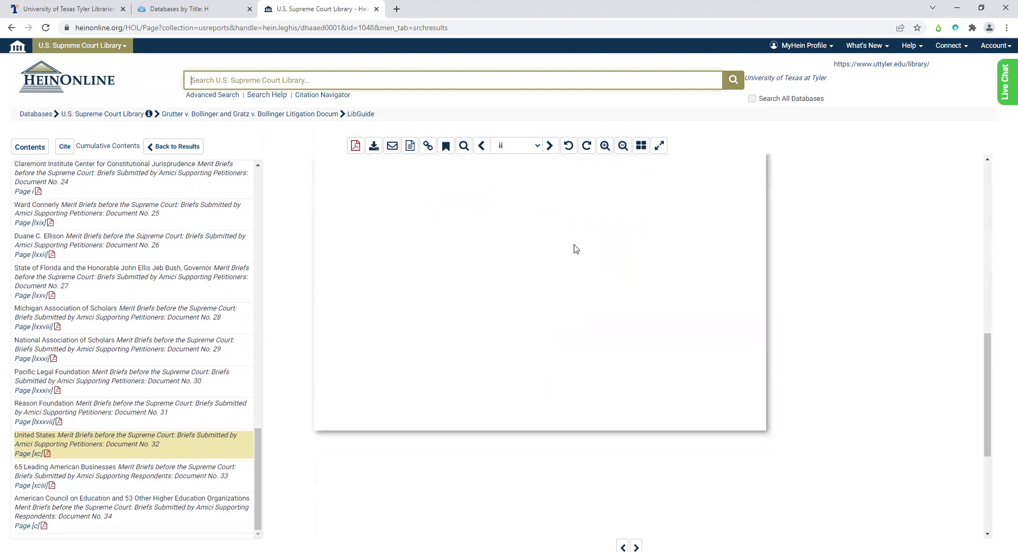
scroll(576, 249, down, 4)
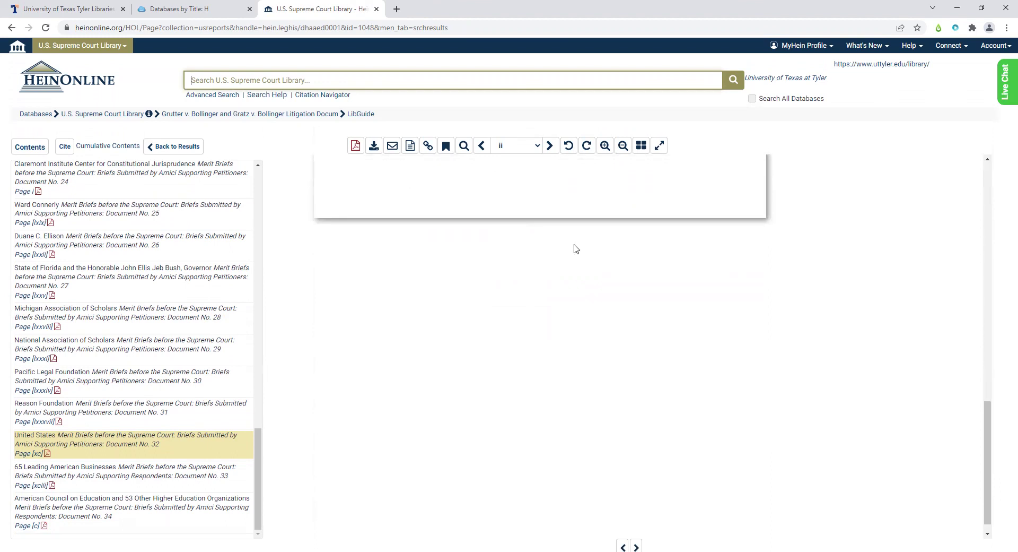
scroll(576, 249, up, 5)
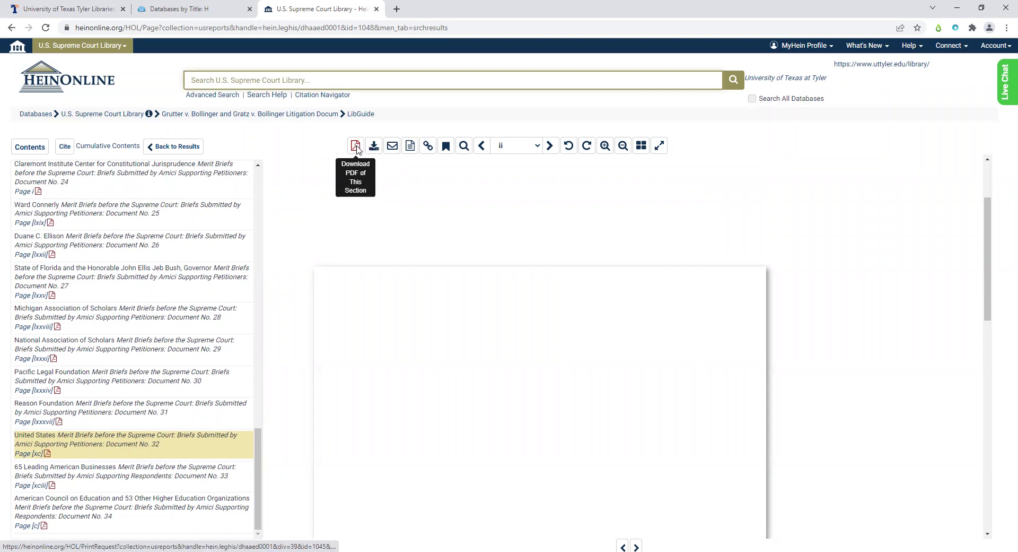
- Download the United States amicus brief section as a PDF
click(356, 146)
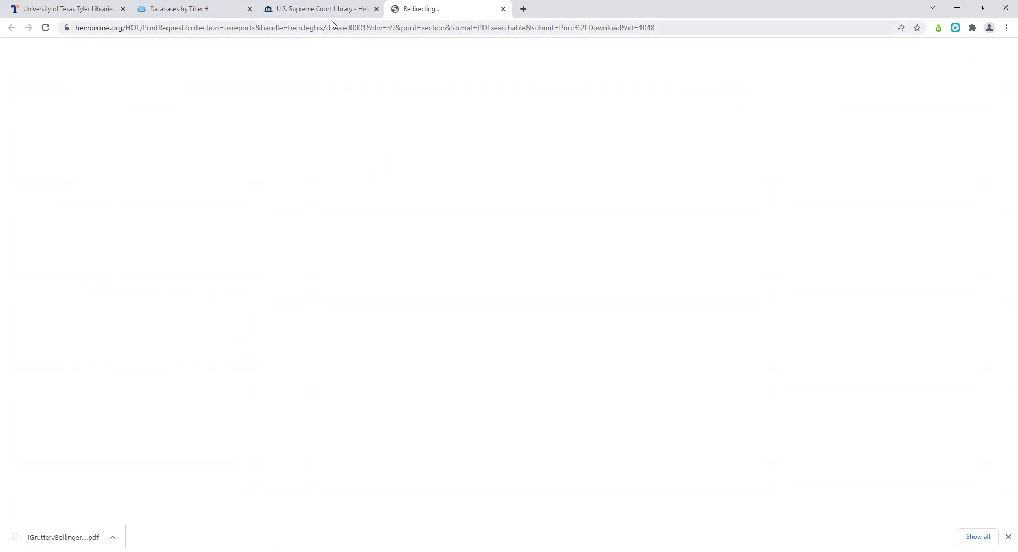
- Open 1GruttervBollingerandGrat.pdf and scroll to its table of contents on page 6
click(48, 537)
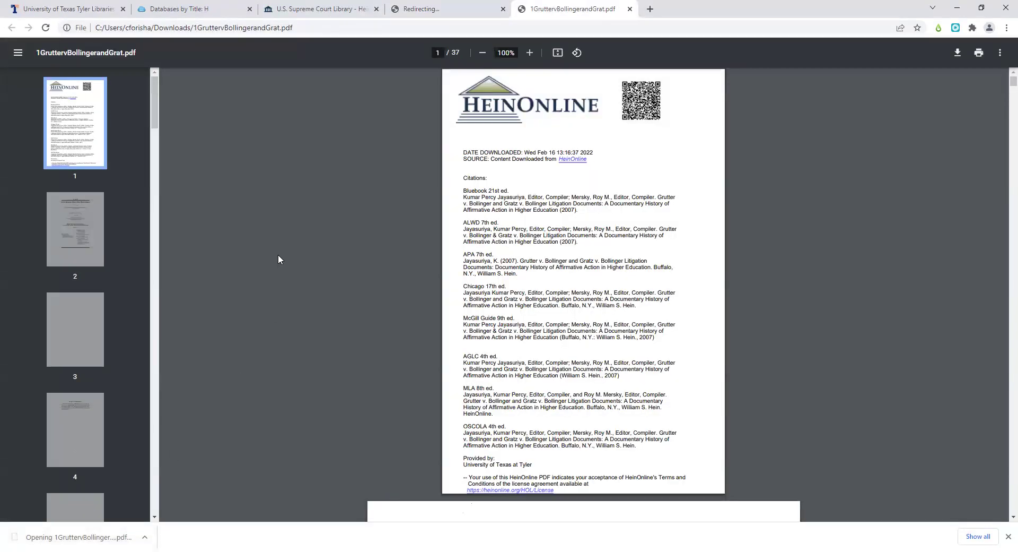
scroll(278, 256, down, 1)
scroll(278, 259, down, 7)
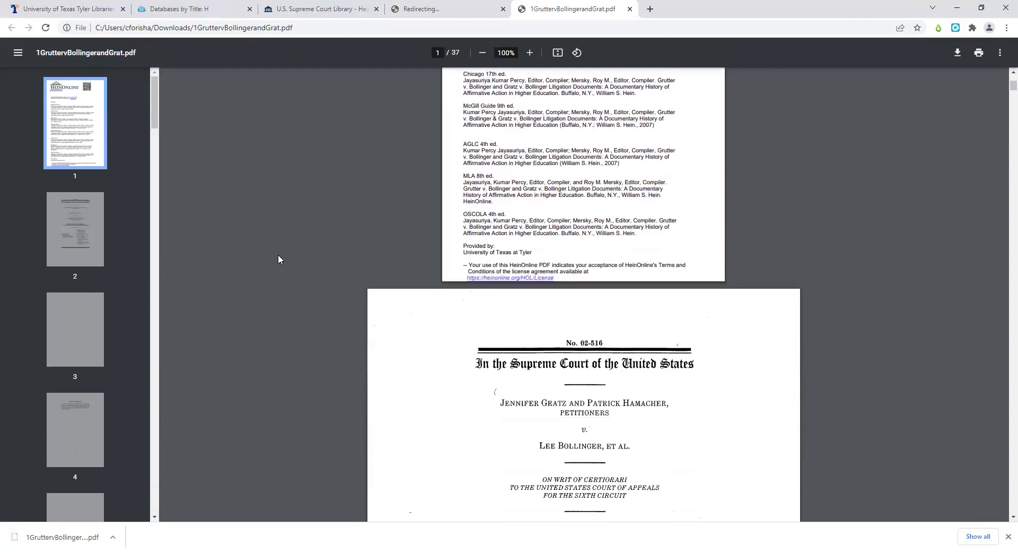
scroll(278, 259, down, 14)
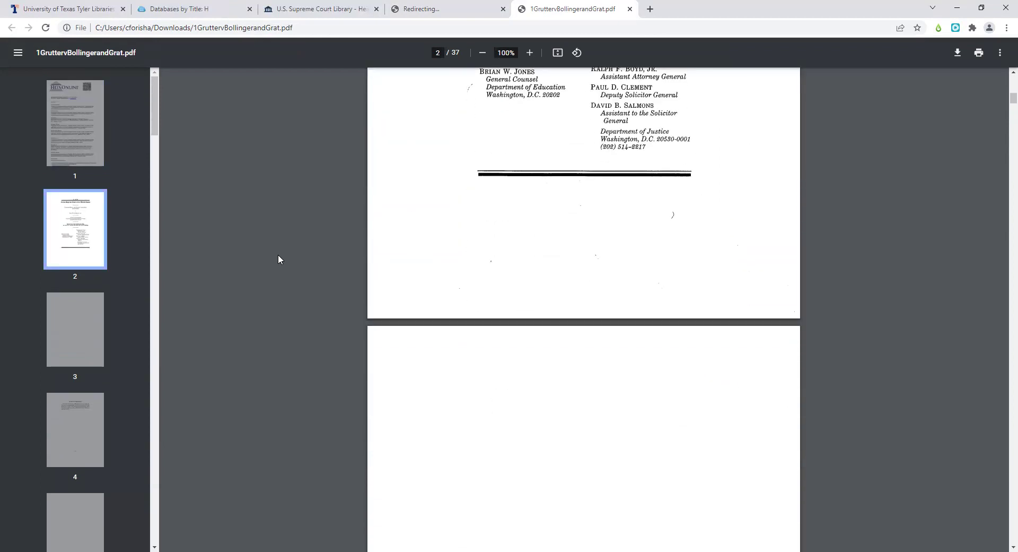
scroll(278, 259, down, 10)
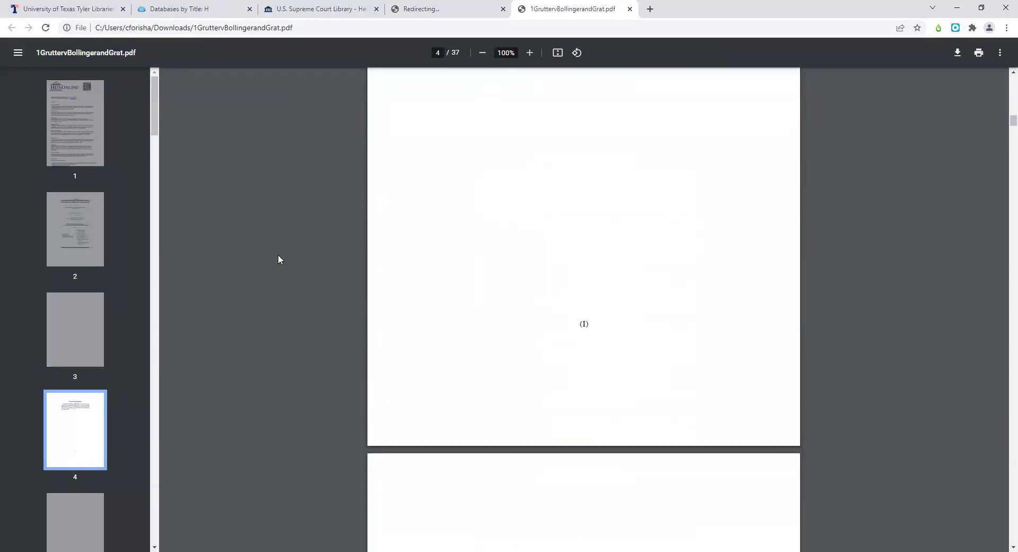
scroll(278, 259, down, 14)
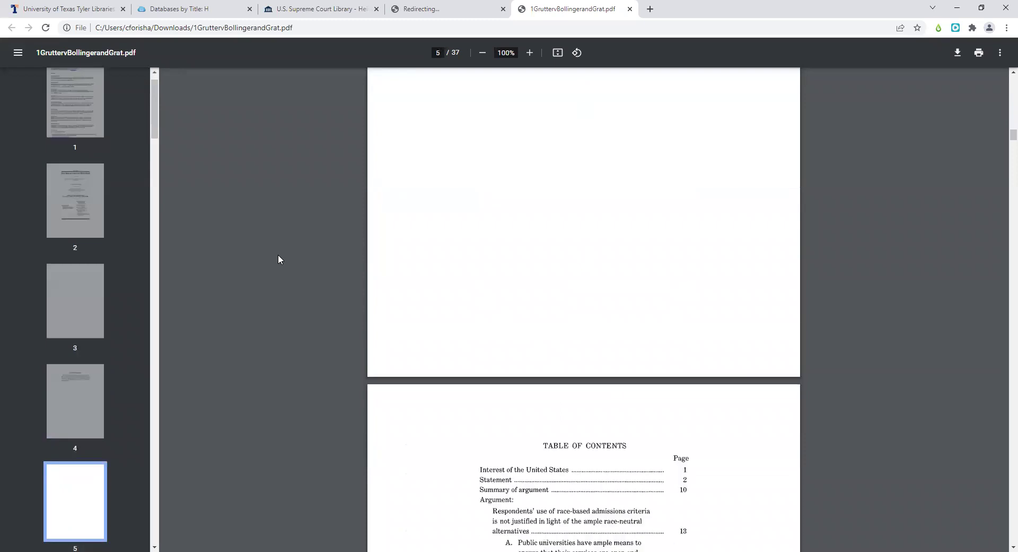
scroll(278, 259, down, 3)
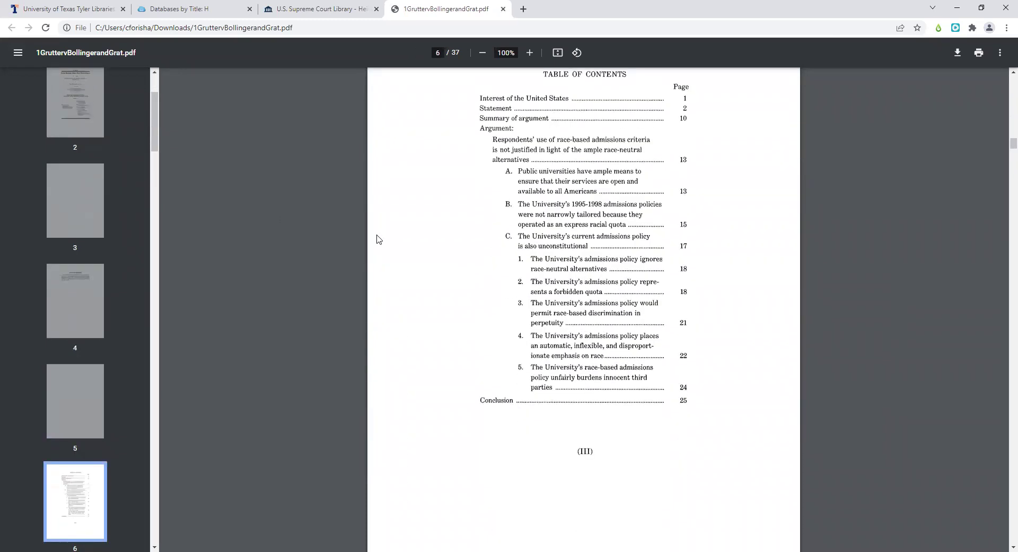
scroll(409, 238, down, 3)
- Switch back to the HeinOnline viewer tab and close the downloaded PDF's tab
click(296, 9)
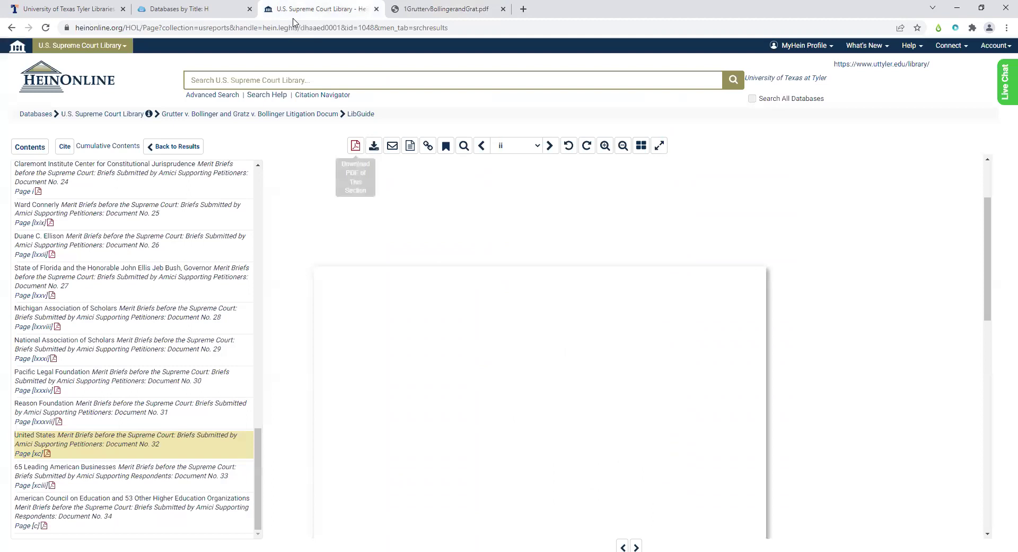
click(445, 151)
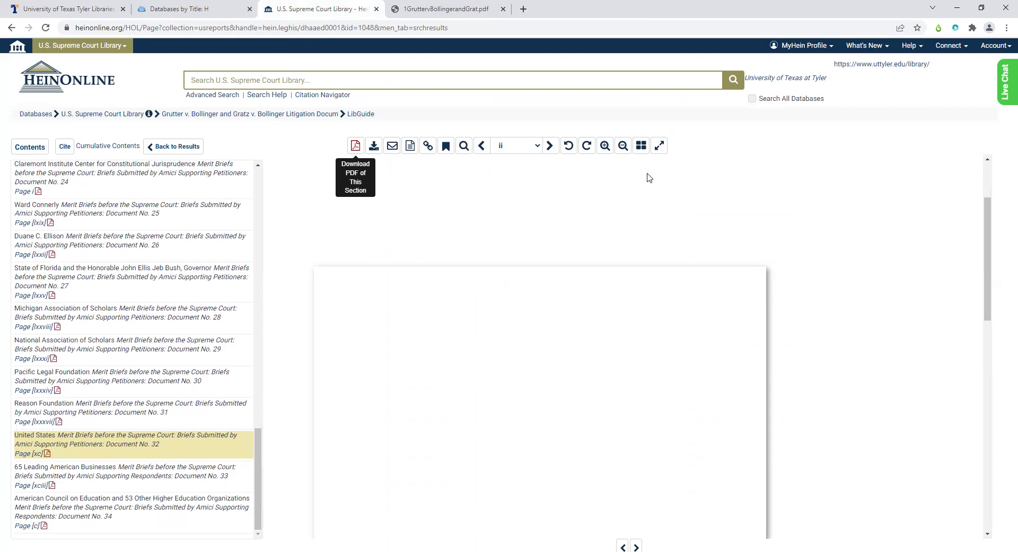
scroll(649, 177, down, 1)
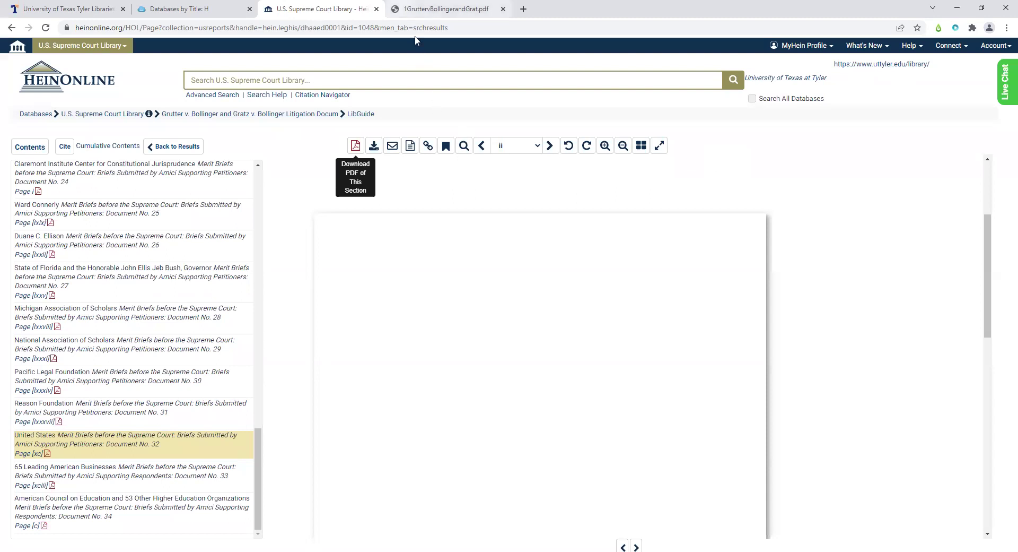
right_click(402, 7)
click(420, 129)
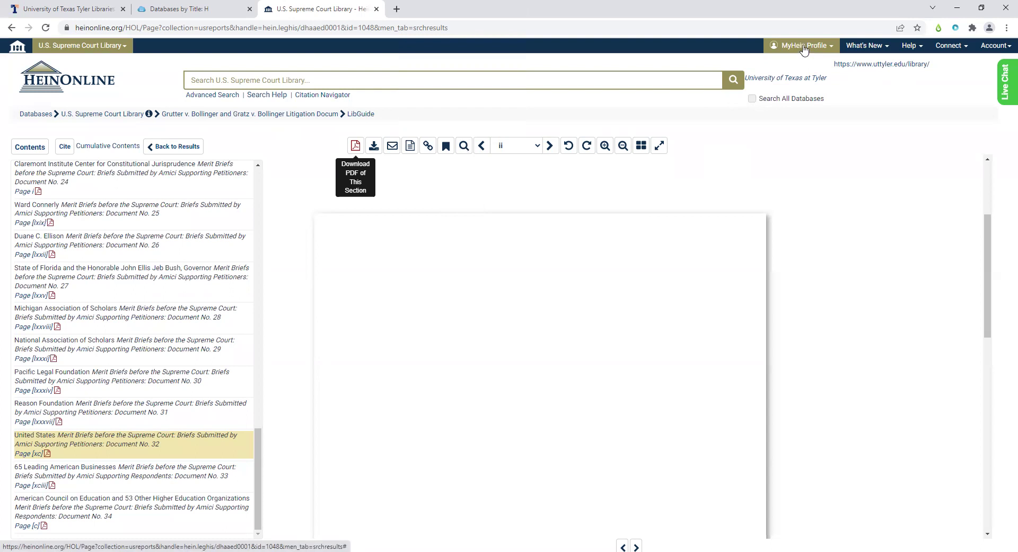
- Review the MyHein registration form with User Type kept at Librarian, then go to MyHein Login
click(804, 49)
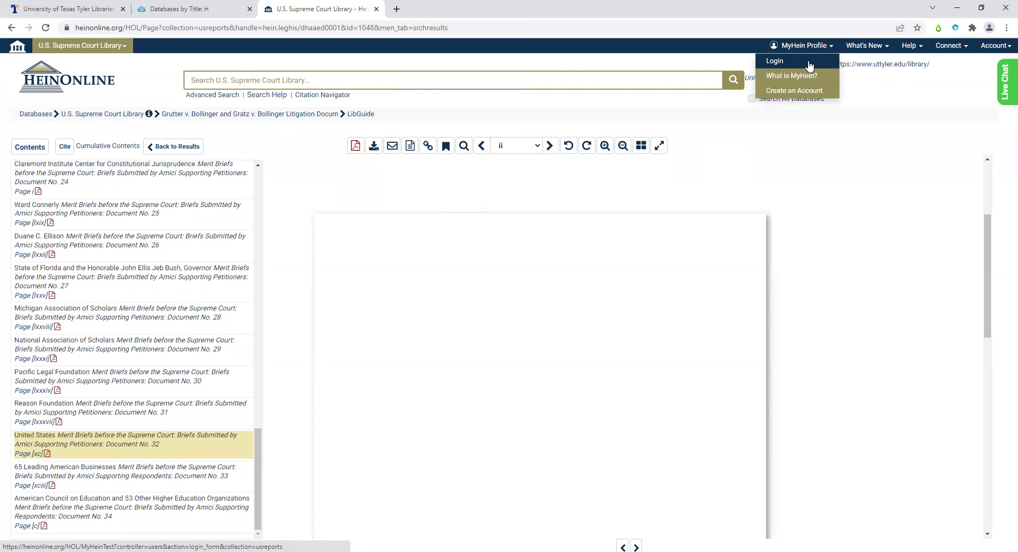
click(813, 88)
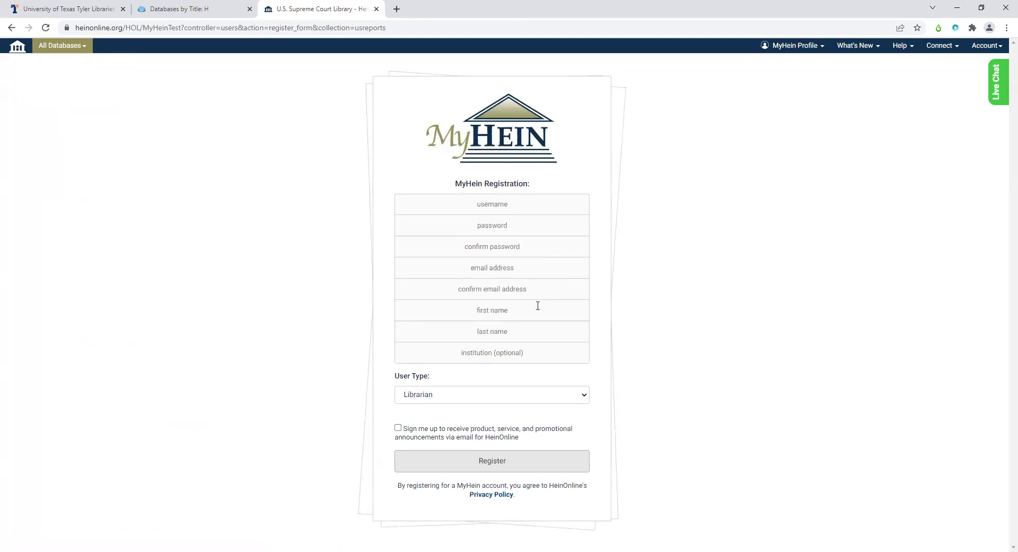
click(526, 401)
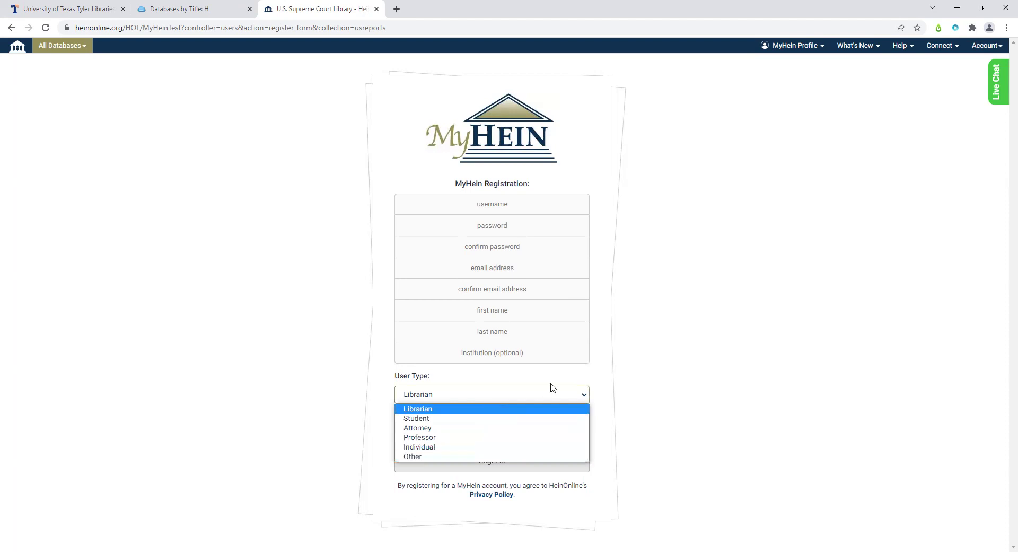
click(598, 366)
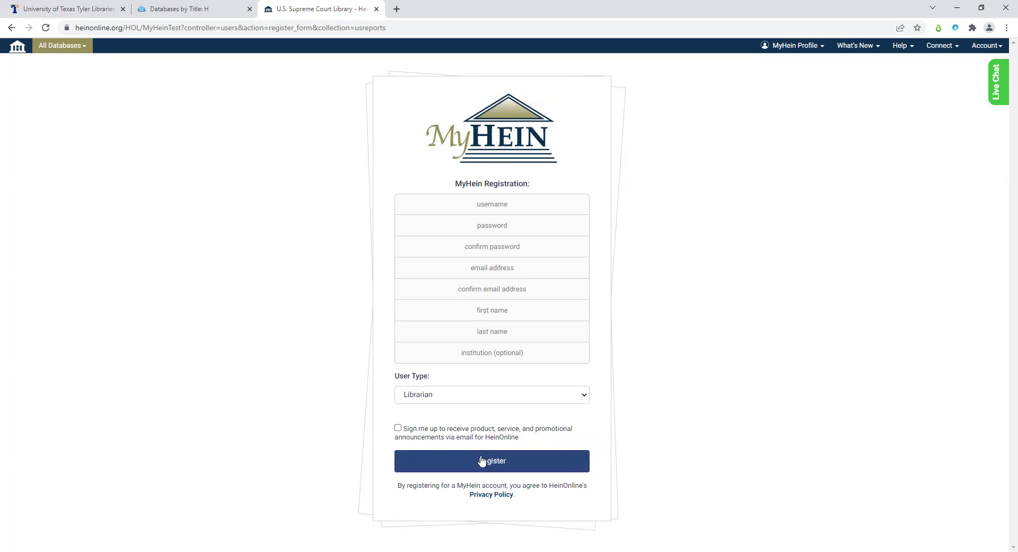
click(804, 53)
click(804, 60)
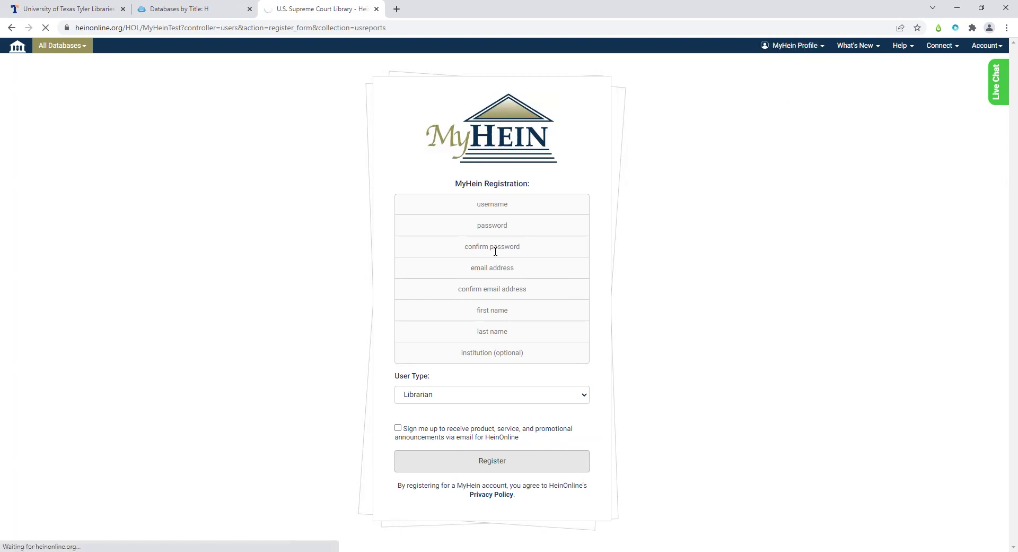
- Enter the MyHein username and password and submit the login
click(521, 211)
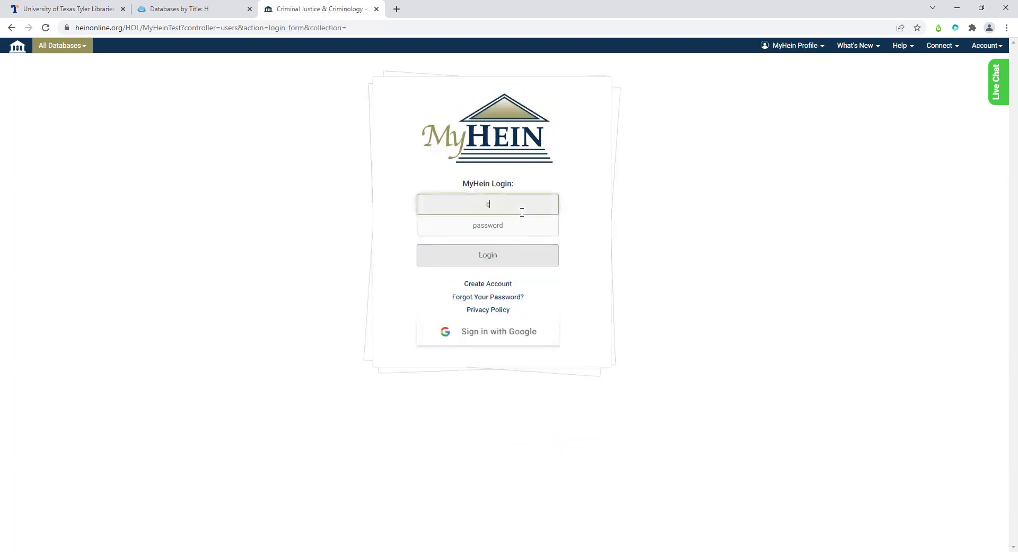
key(Tab)
text(*****)
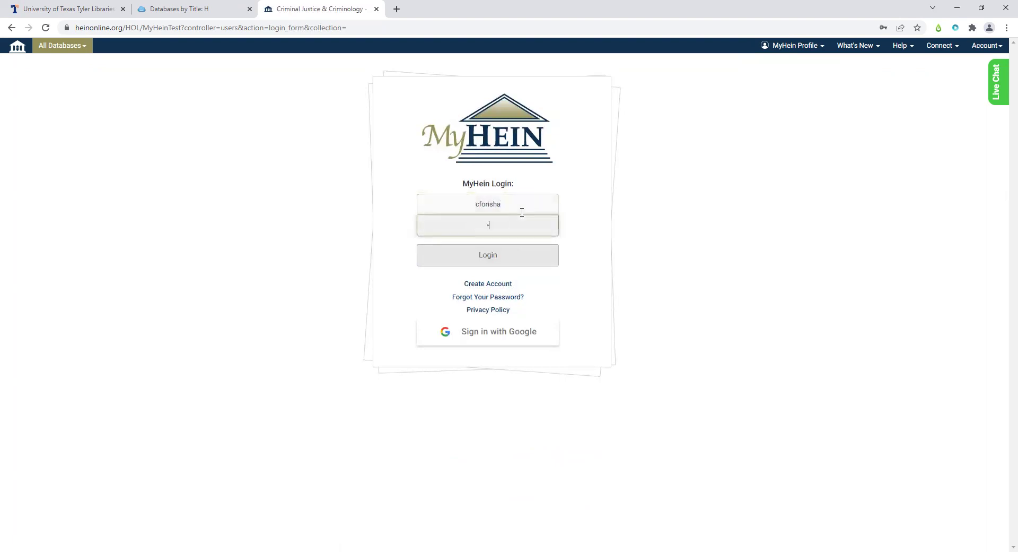
text(**)
key(Return)
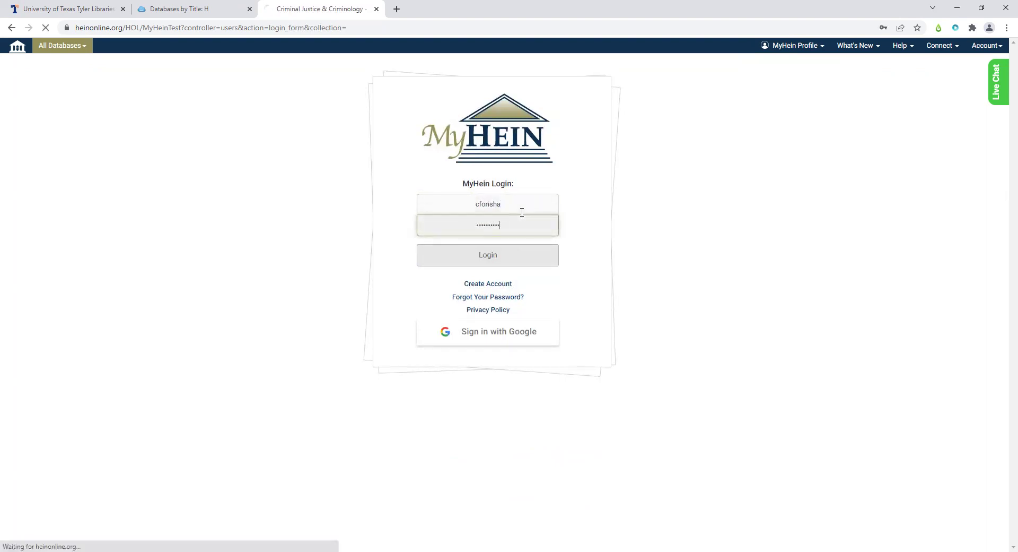
- Retry with the saved username and a retyped password, reaching the empty Saved Search Queries page
click(514, 212)
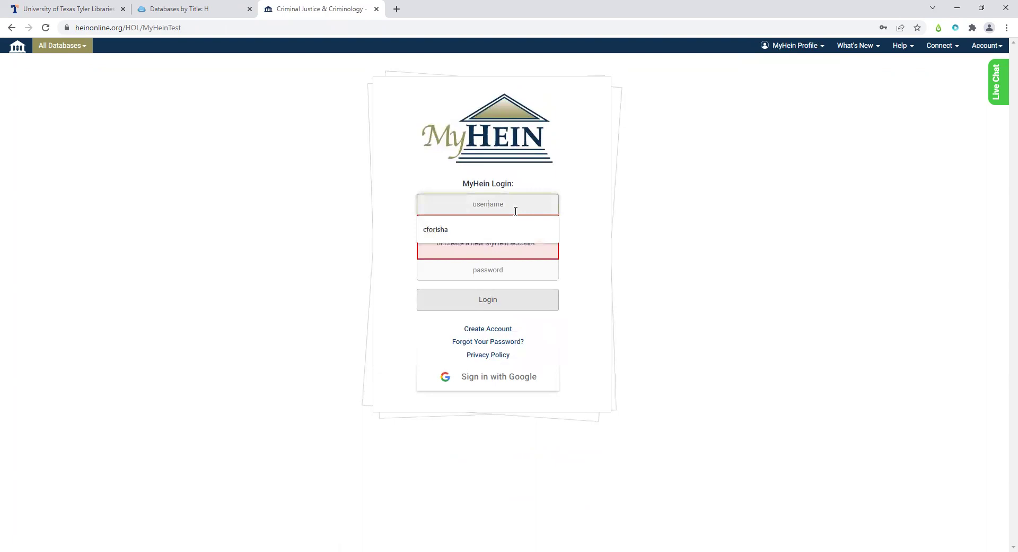
click(481, 229)
click(481, 264)
text(********)
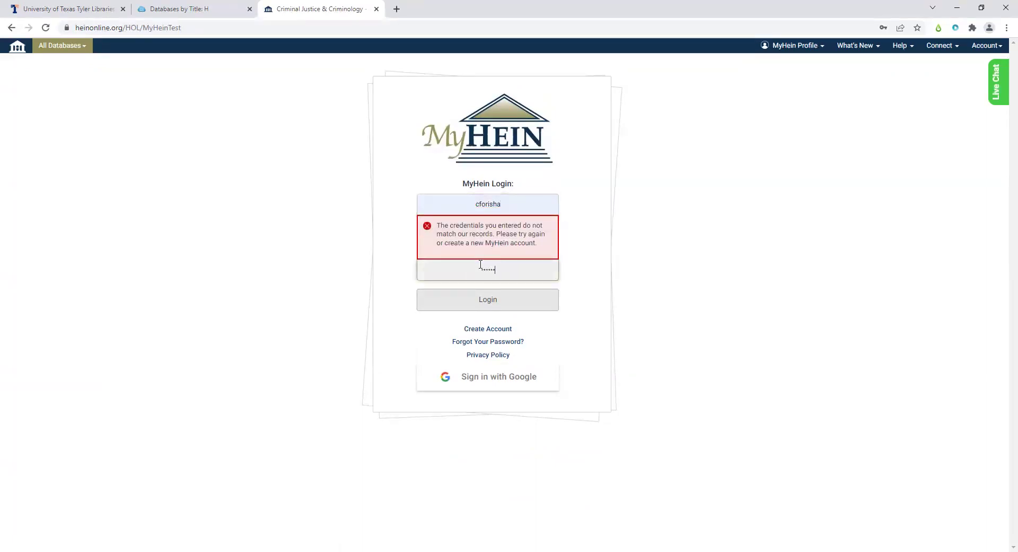
text(**)
key(Return)
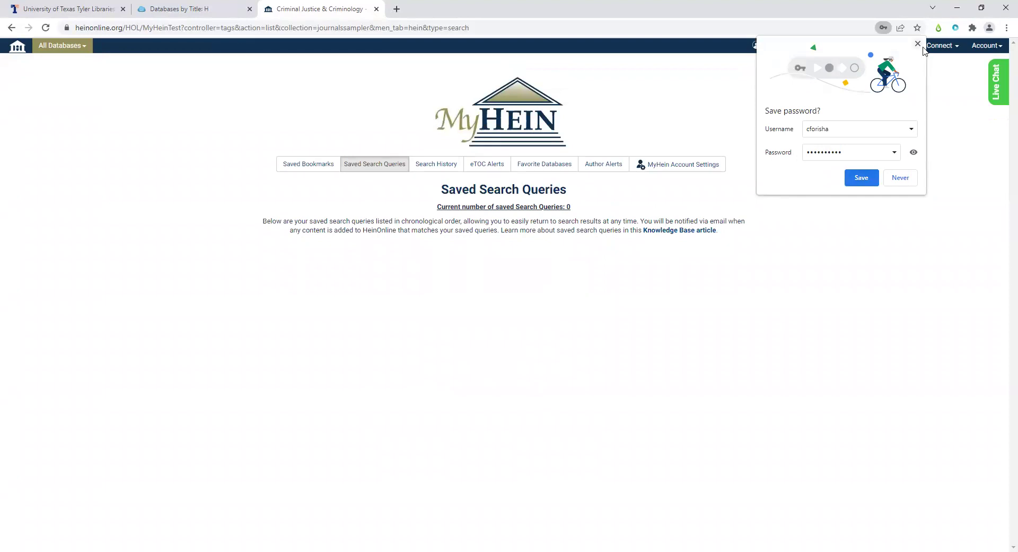
- Dismiss Chrome's save-password prompt and return to the HeinOnline home page
click(724, 229)
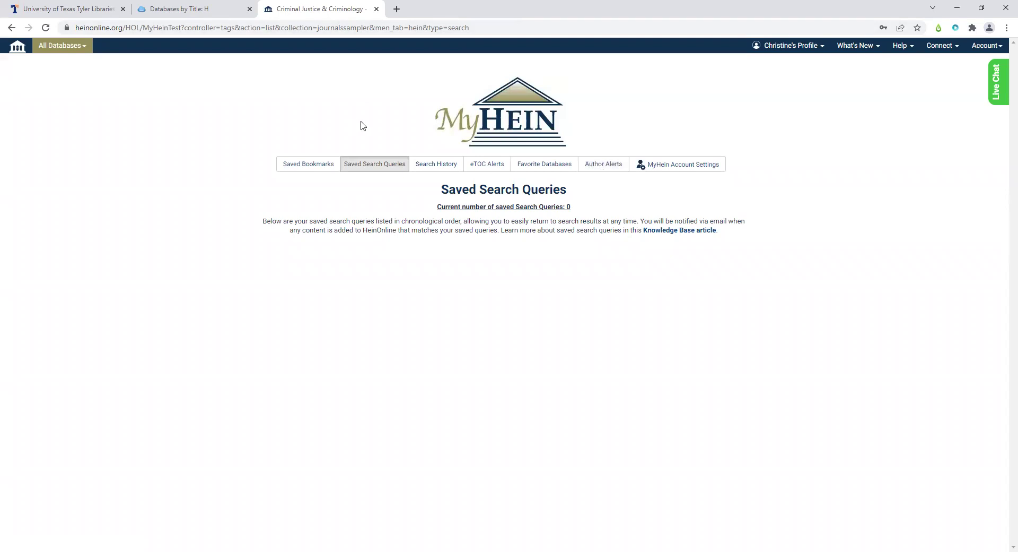
click(13, 49)
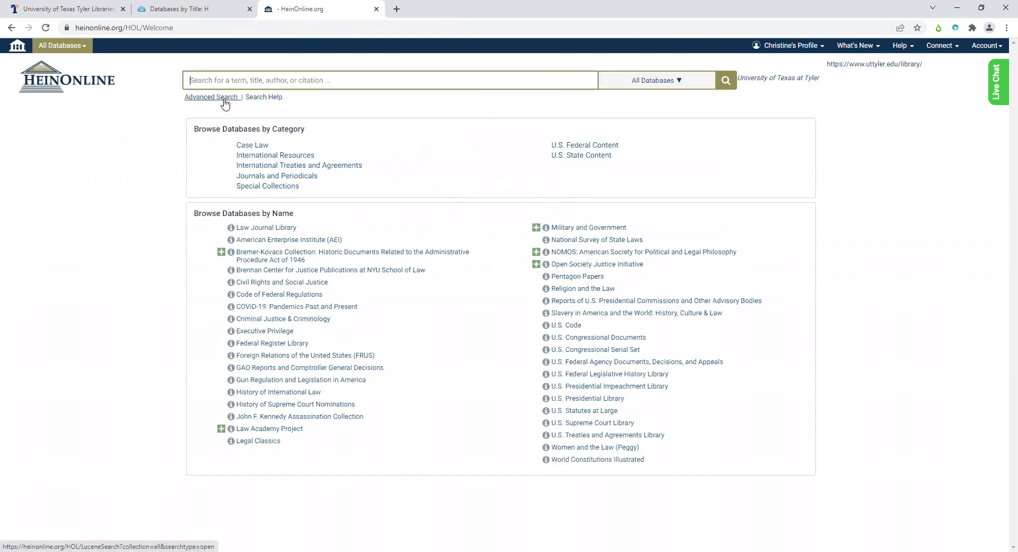
- Open Advanced Search and browse its full-text and catalog search sections
click(224, 97)
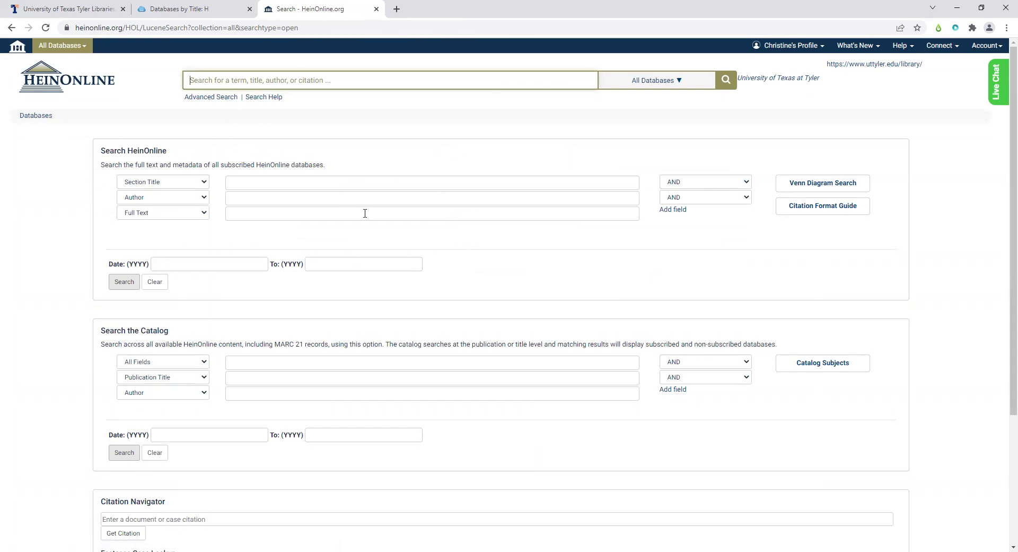
scroll(366, 215, down, 2)
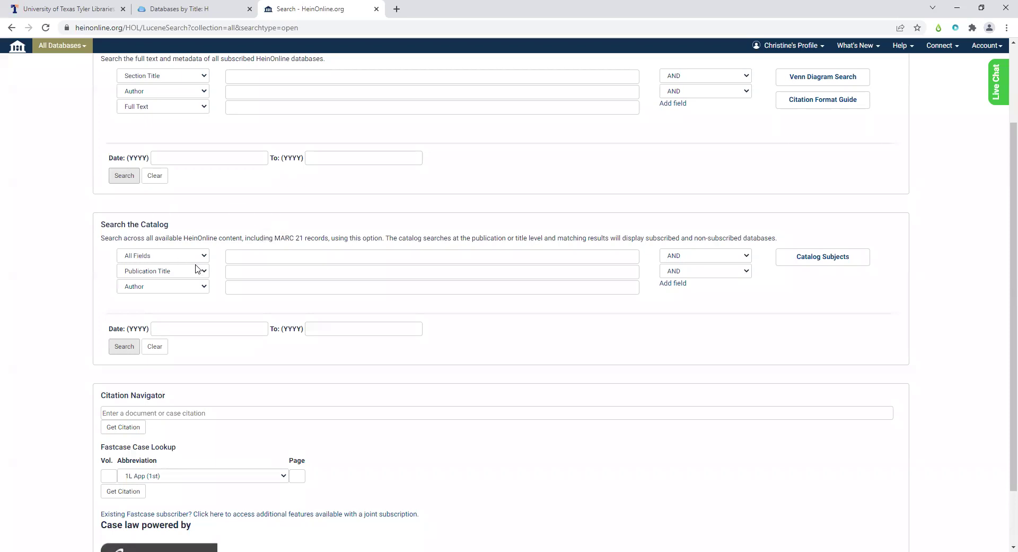
scroll(233, 284, up, 2)
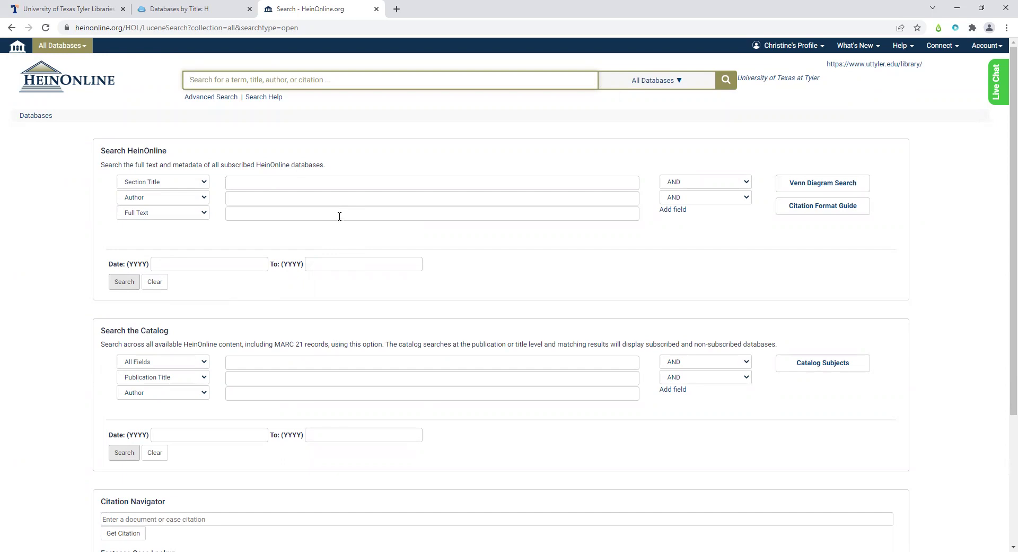
scroll(354, 374, down, 1)
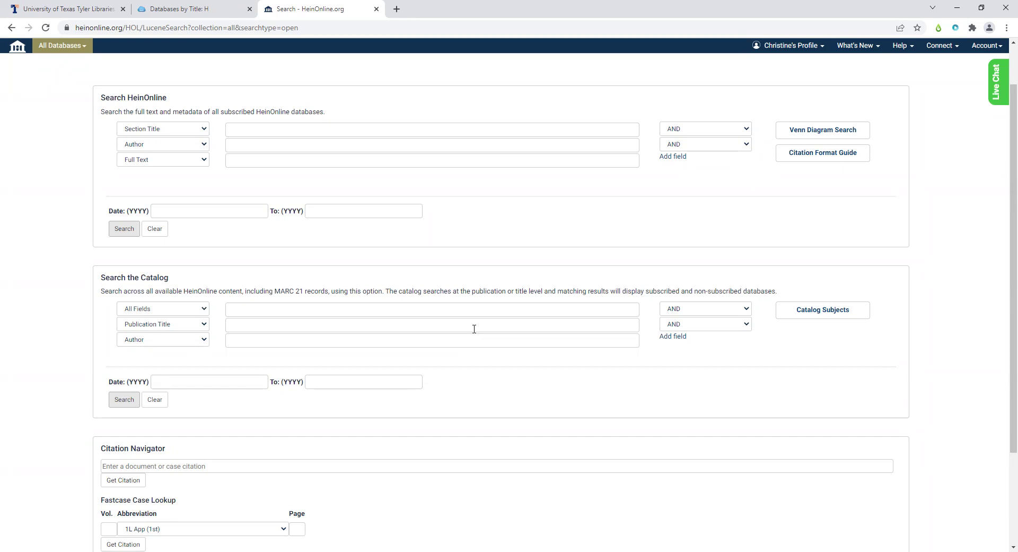
scroll(474, 329, down, 2)
scroll(472, 332, up, 3)
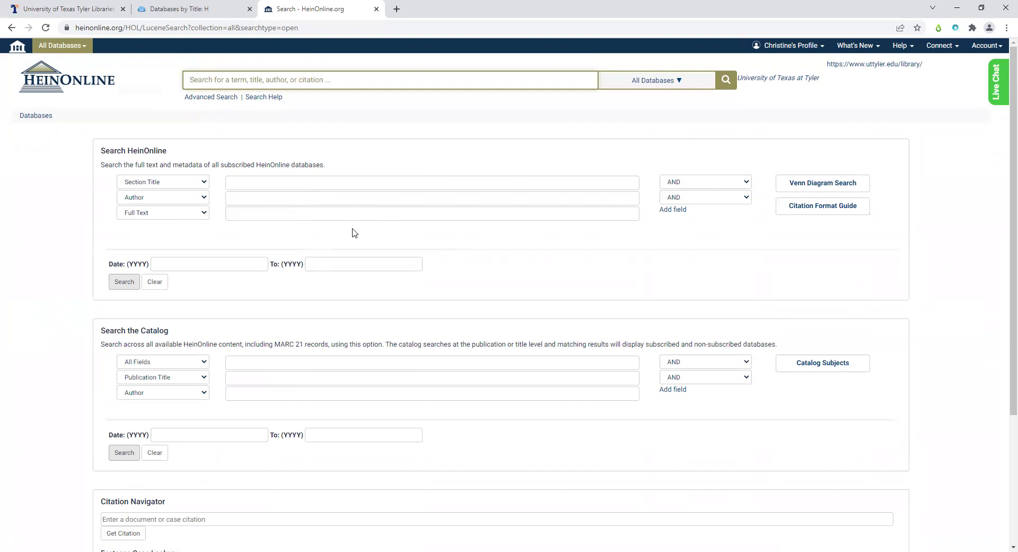
click(806, 183)
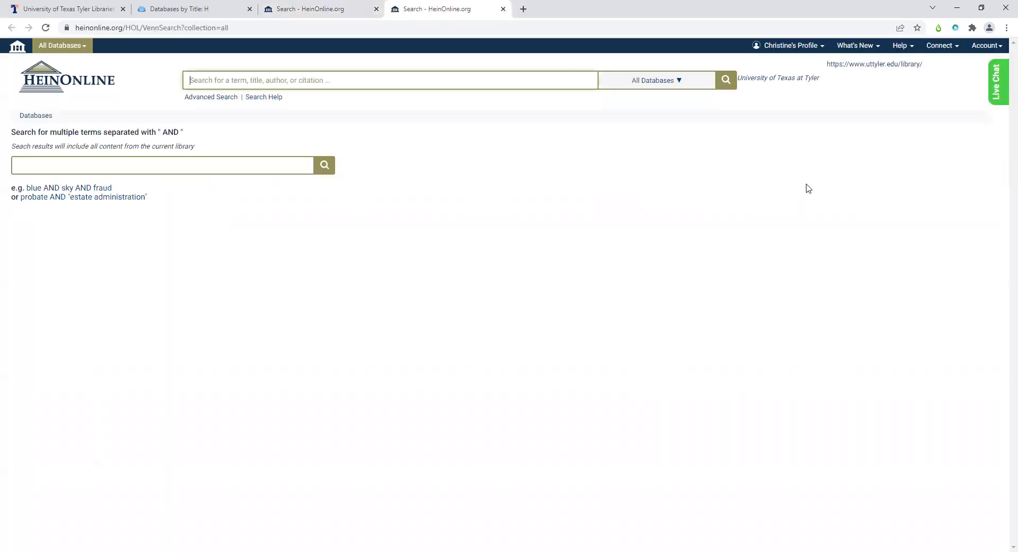
click(188, 179)
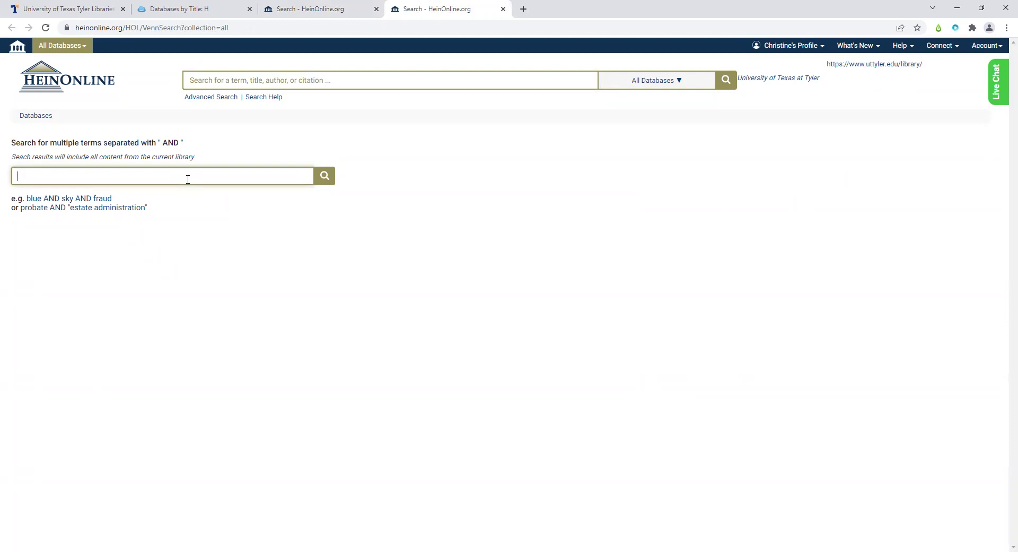
text(discrimination AND (sex OR gen)
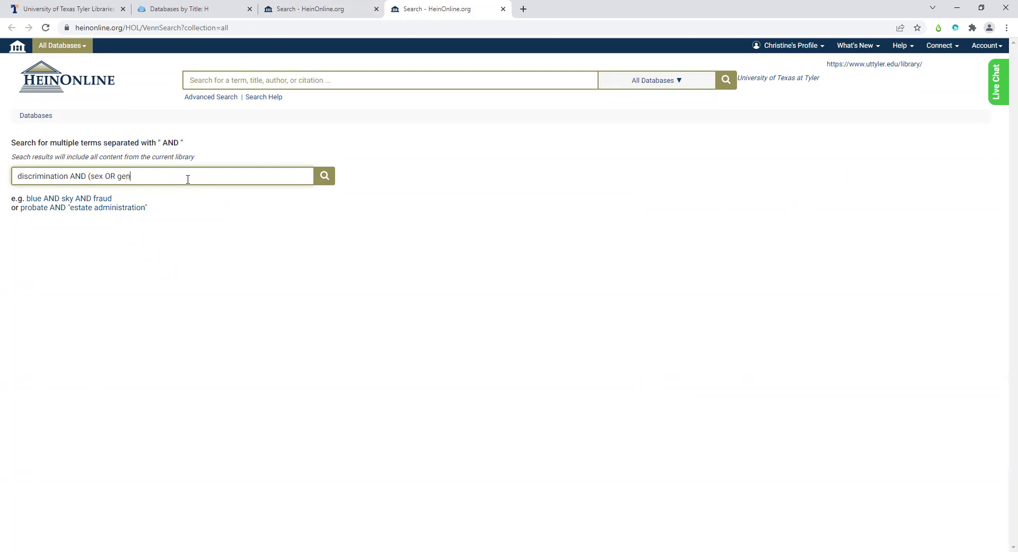
text(der))
click(326, 176)
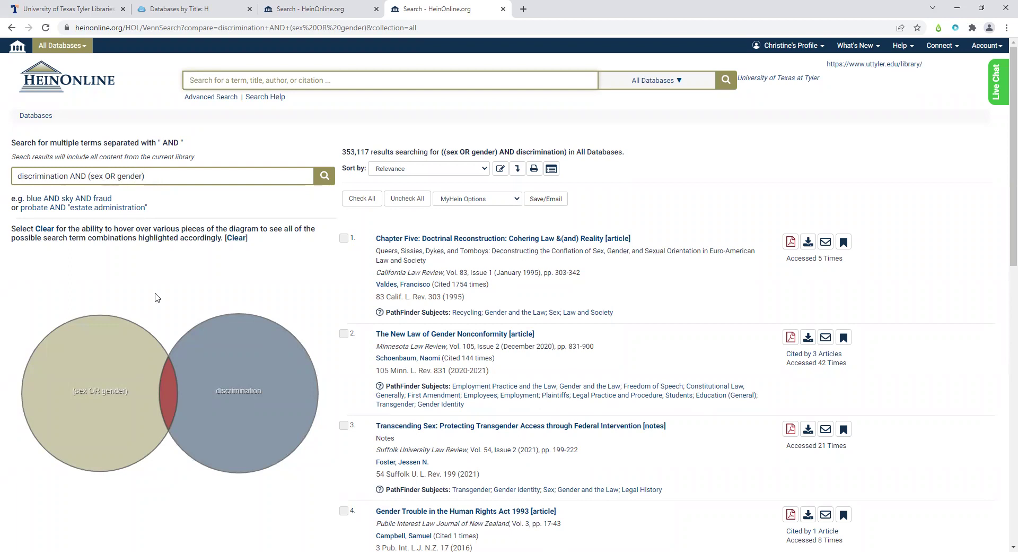
scroll(170, 317, down, 1)
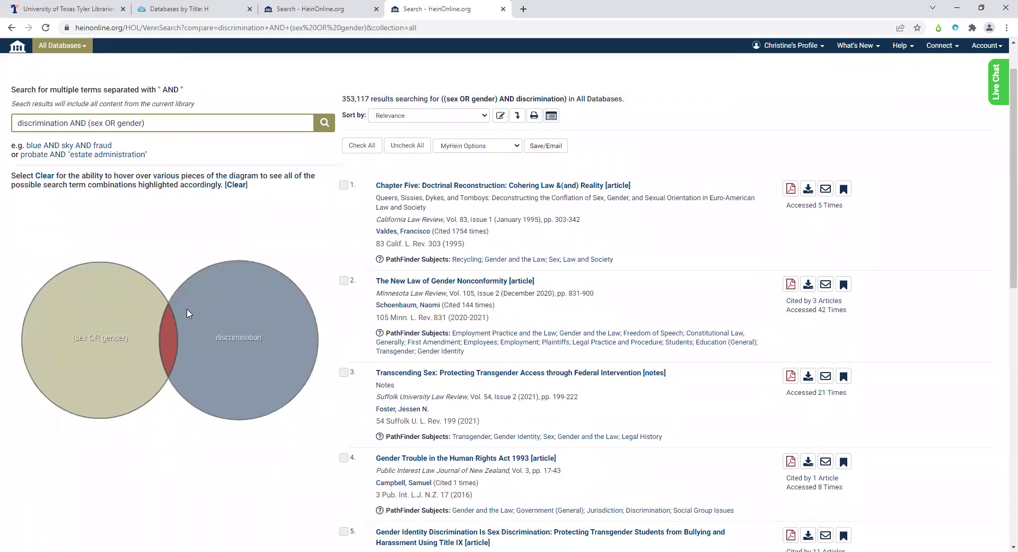
scroll(183, 343, up, 1)
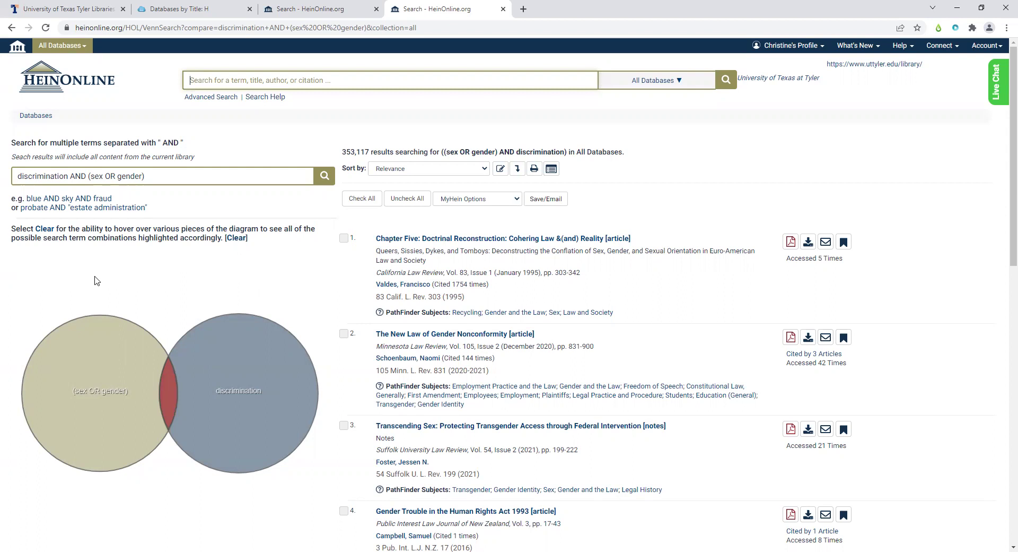
drag(70, 179, 85, 180)
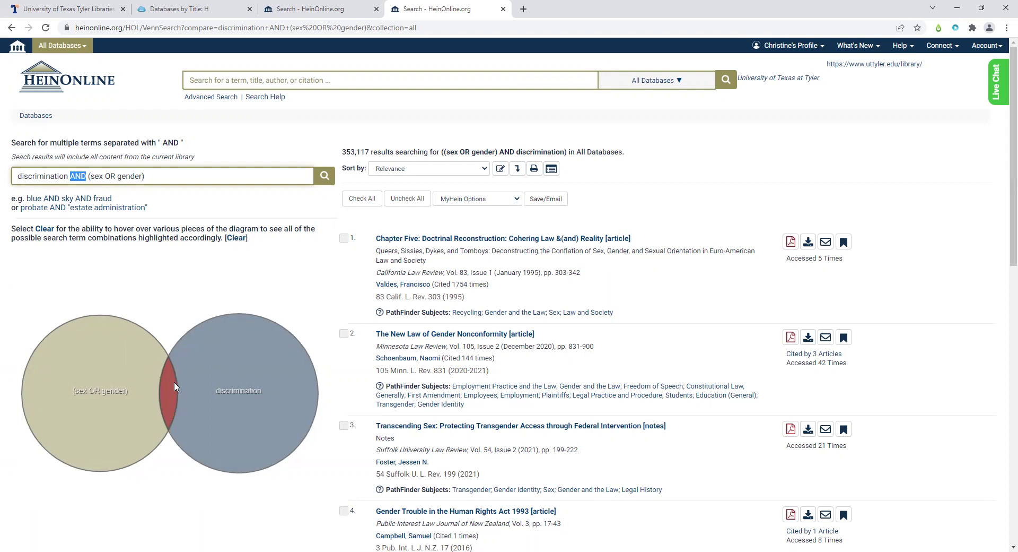
click(349, 150)
drag(343, 151, 371, 152)
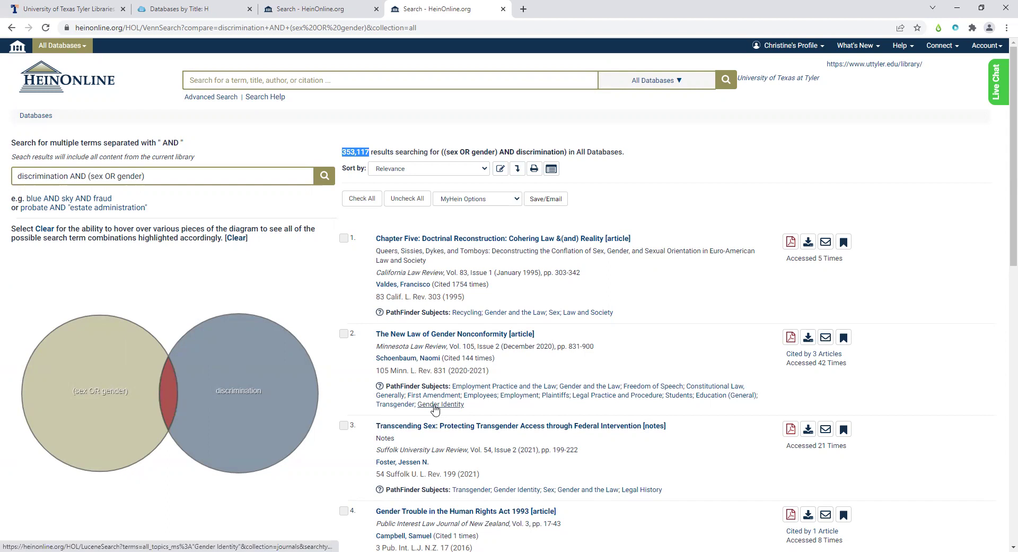
click(198, 182)
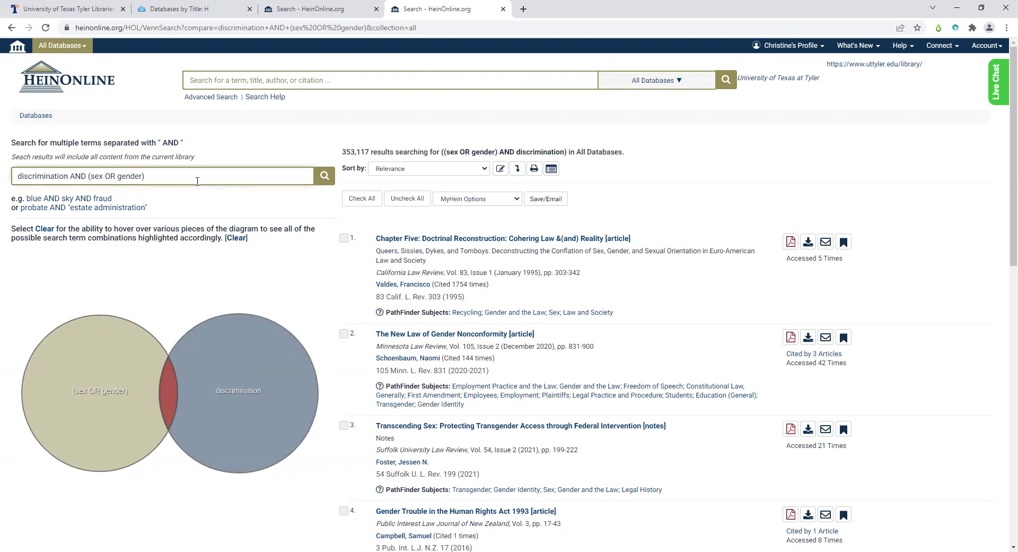
- Add 'benefit' as a third AND term to the Venn query, correcting 'benefits', and rerun it
text(AND benefits)
click(325, 177)
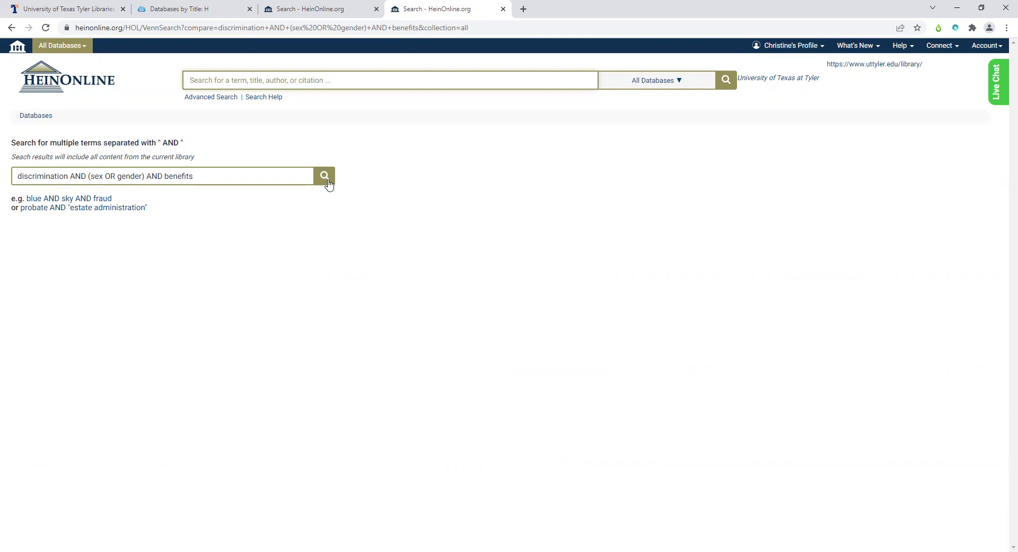
click(240, 177)
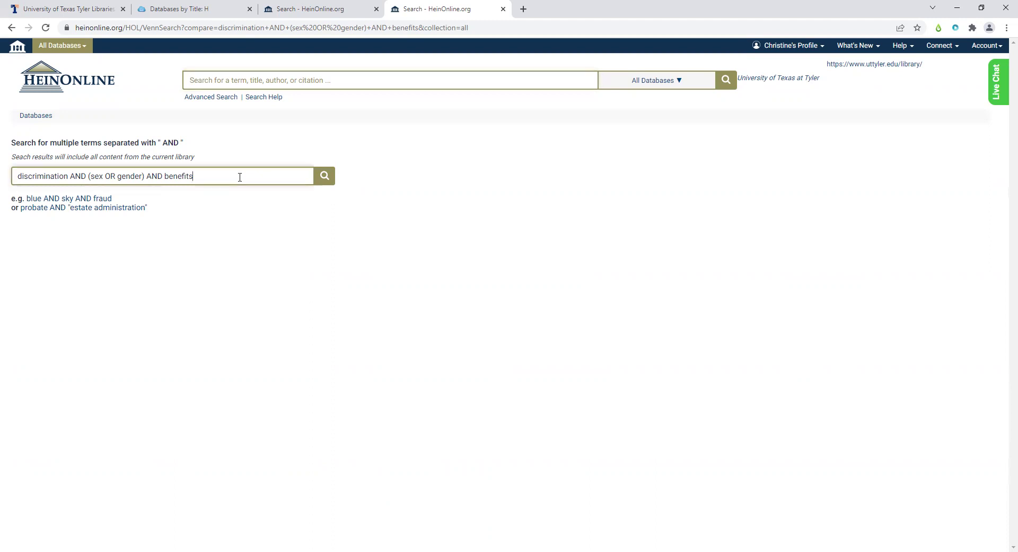
click(329, 181)
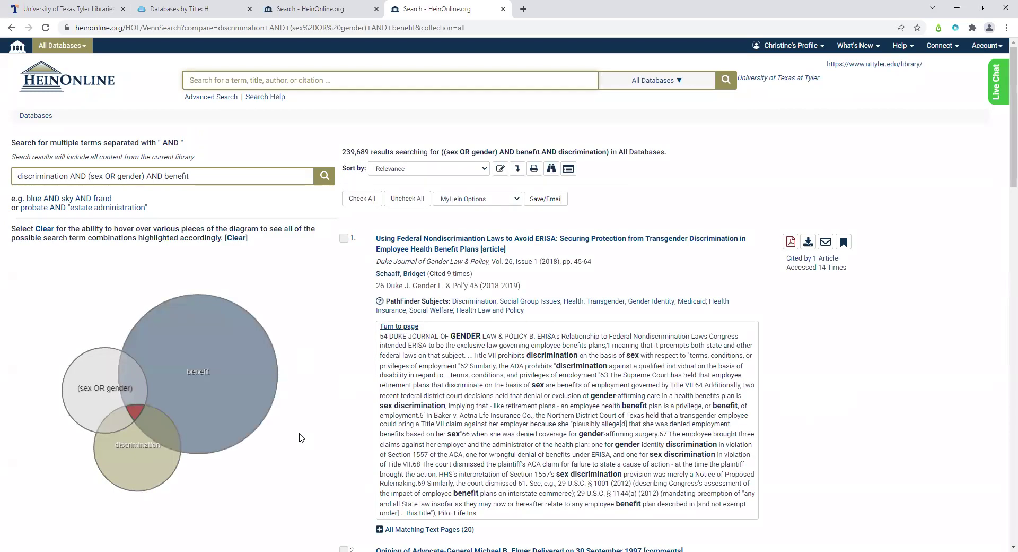
- Highlight 'gender' and 'sex' in the first result's snippet, then show the Sort by choices
scroll(301, 437, down, 3)
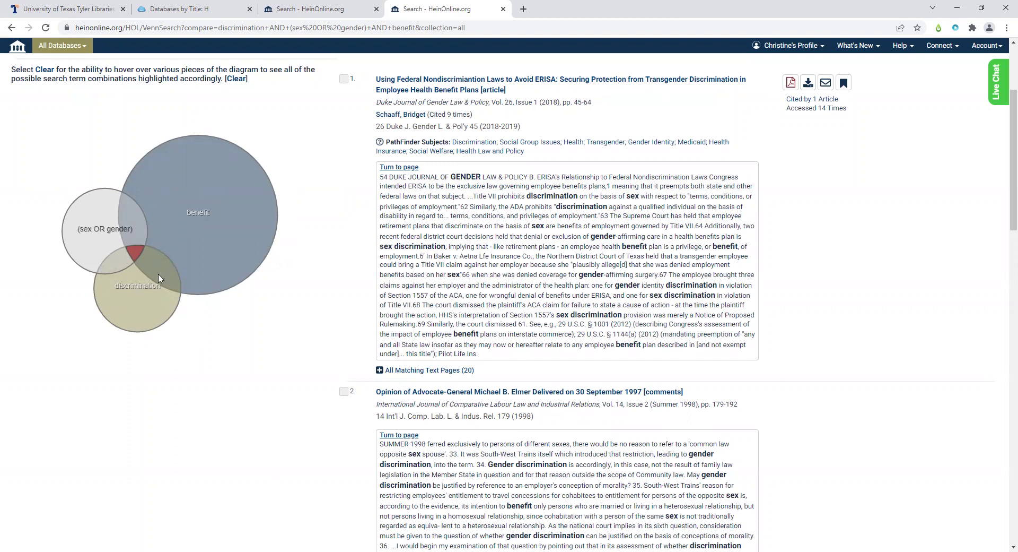
scroll(214, 293, up, 3)
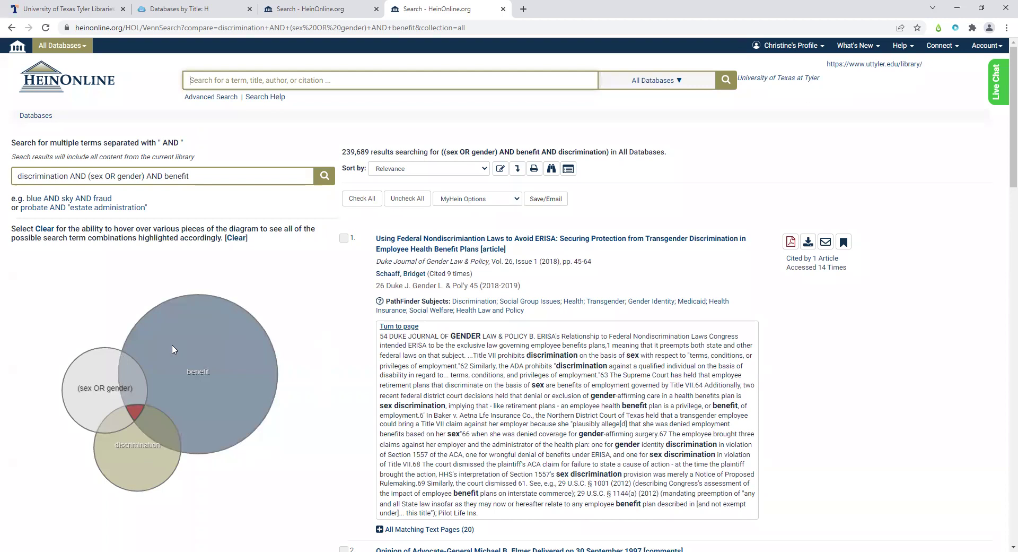
scroll(621, 444, down, 1)
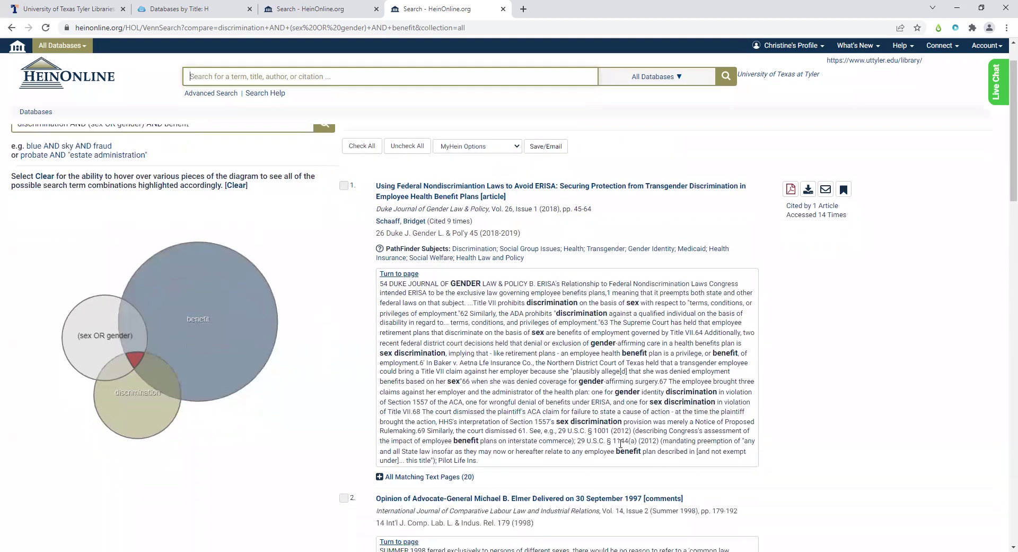
drag(579, 381, 608, 378)
drag(591, 343, 616, 344)
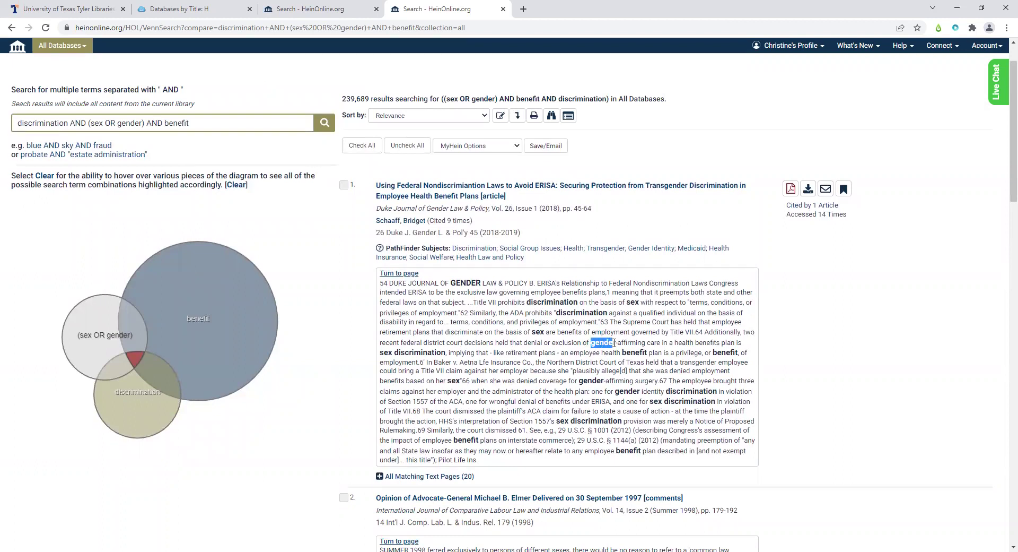
drag(532, 332, 547, 332)
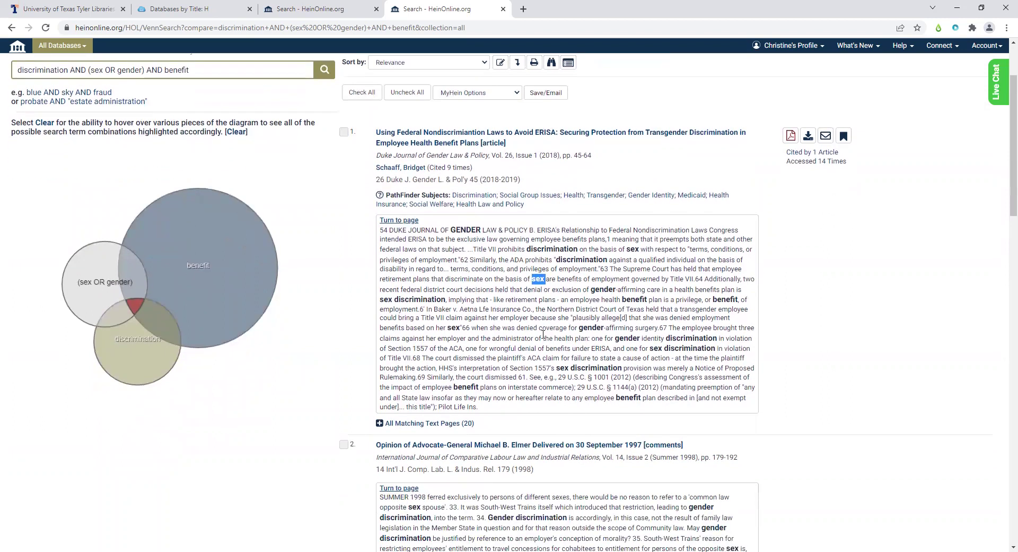
scroll(544, 334, up, 1)
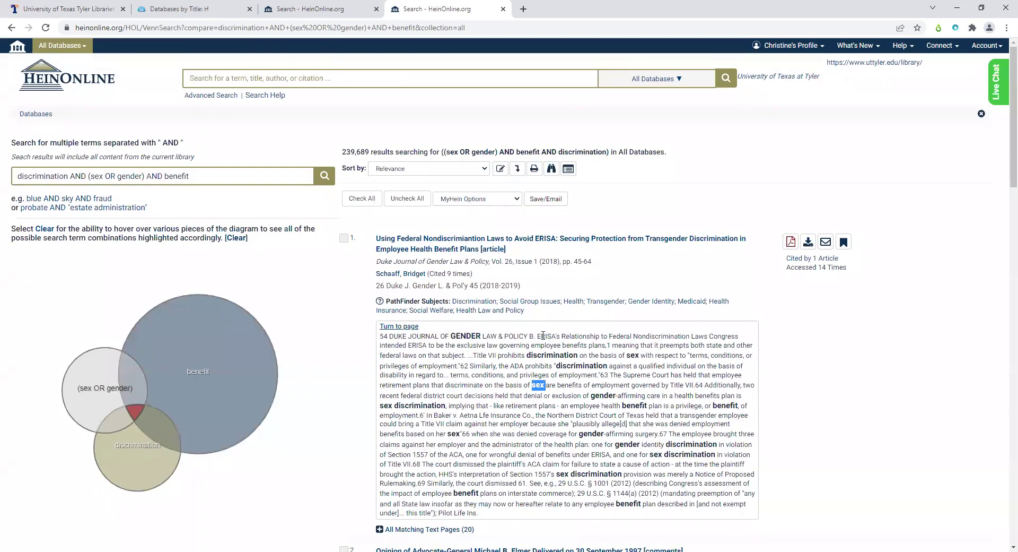
click(475, 171)
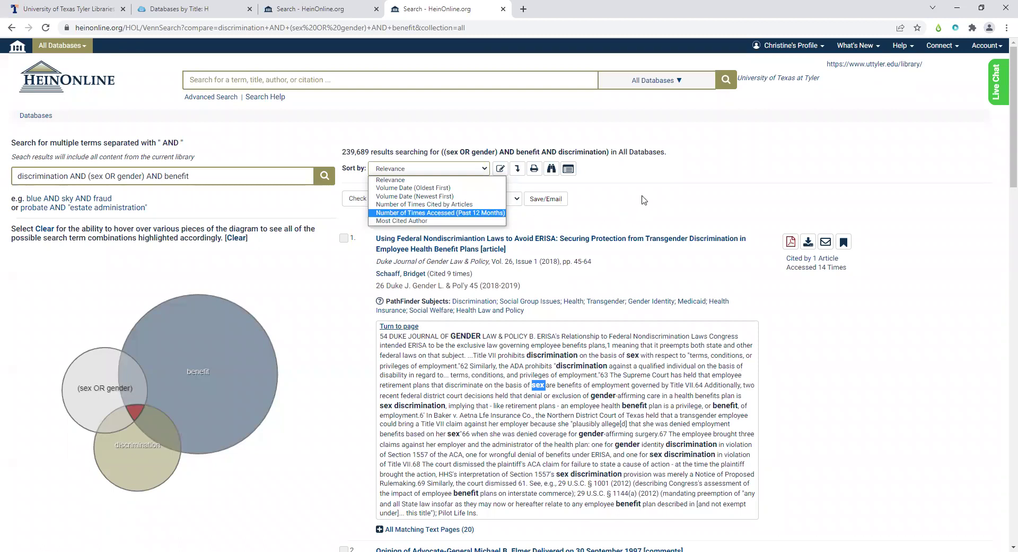
- Keep Relevance sorting, check result 4, and bookmark the Taking it to the Bank note in MyHein
click(649, 167)
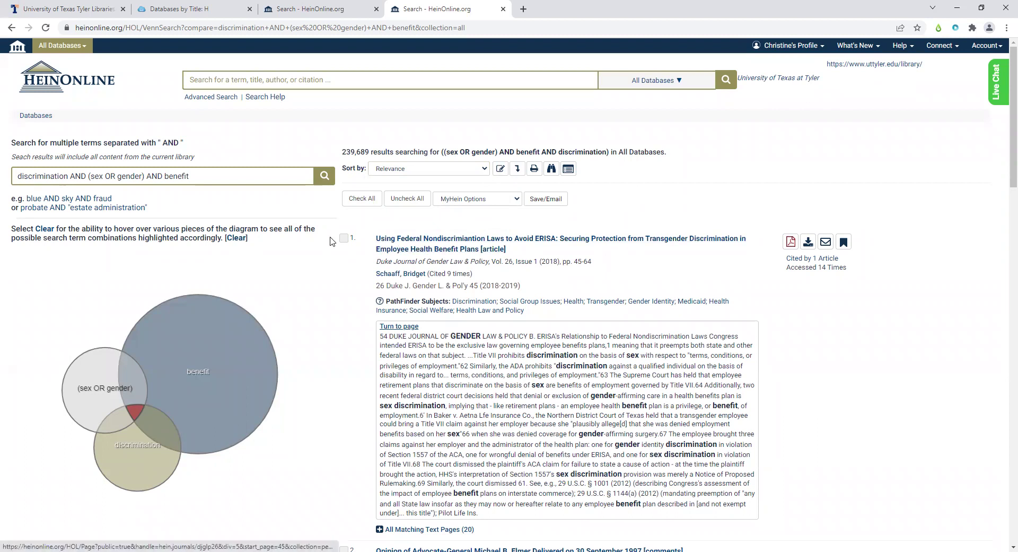
scroll(346, 271, down, 6)
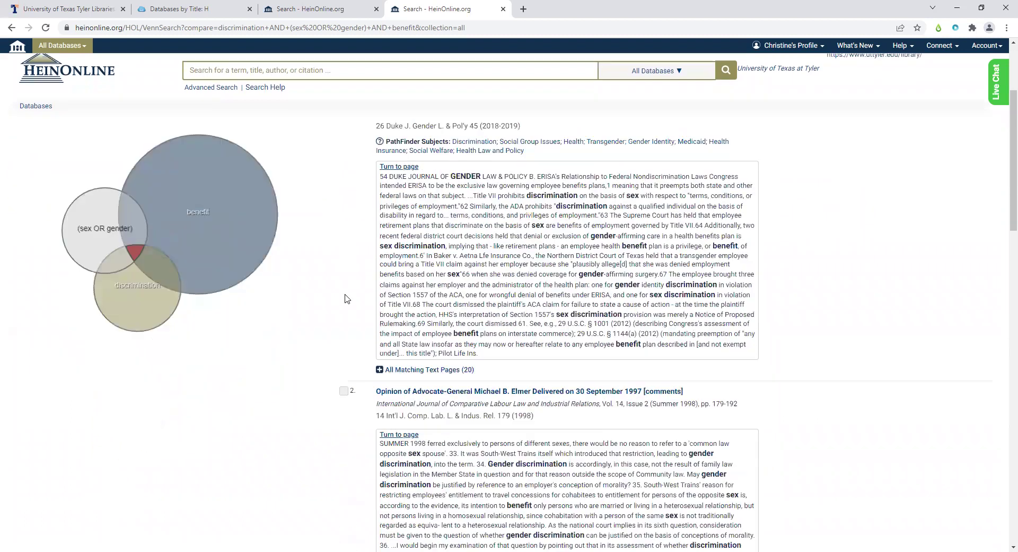
scroll(345, 298, down, 4)
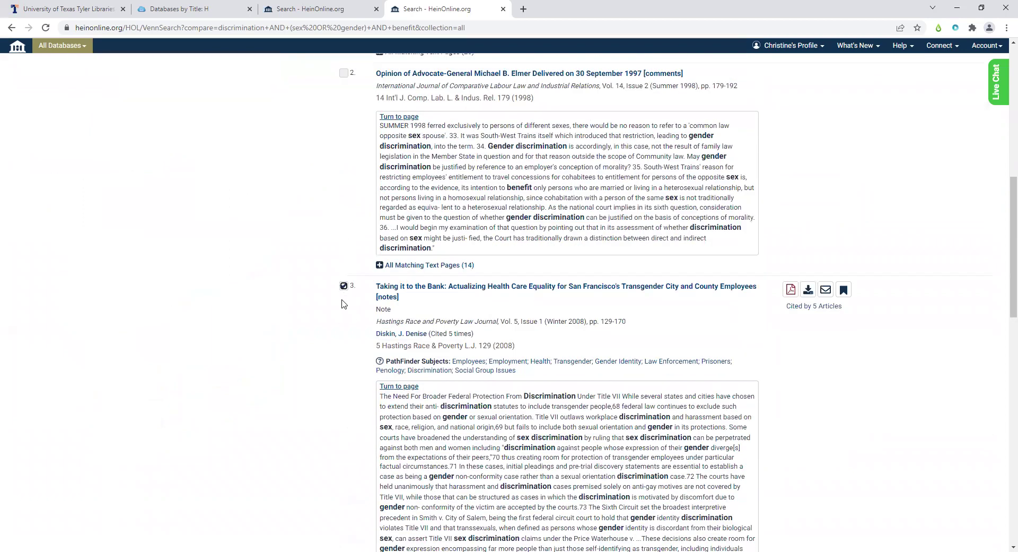
scroll(342, 289, down, 7)
scroll(346, 282, down, 1)
click(344, 235)
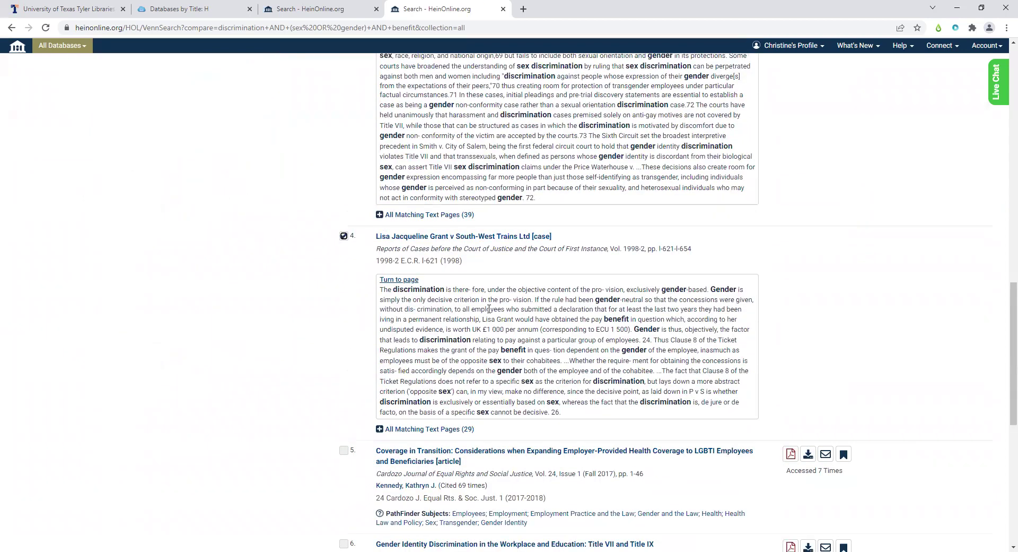
scroll(770, 364, up, 7)
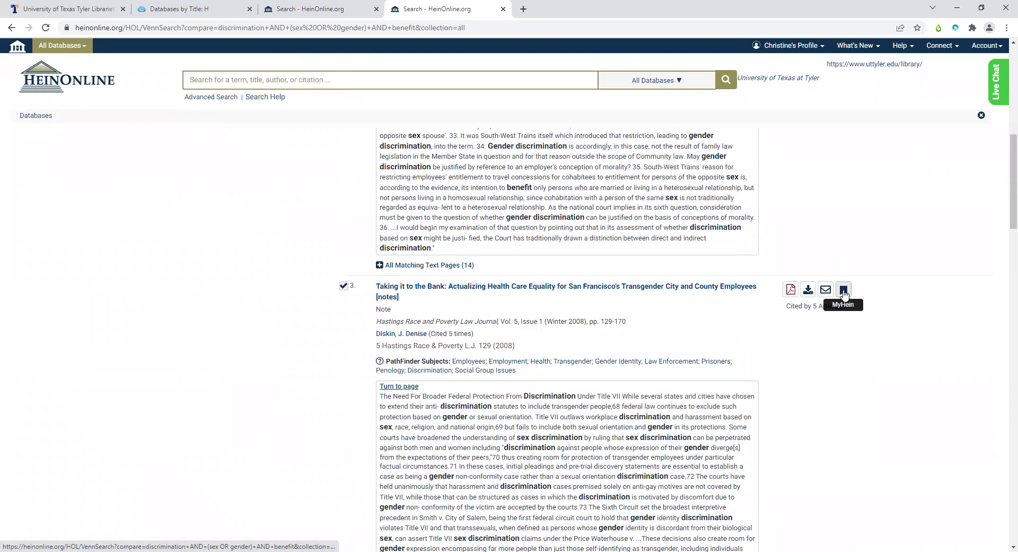
click(844, 292)
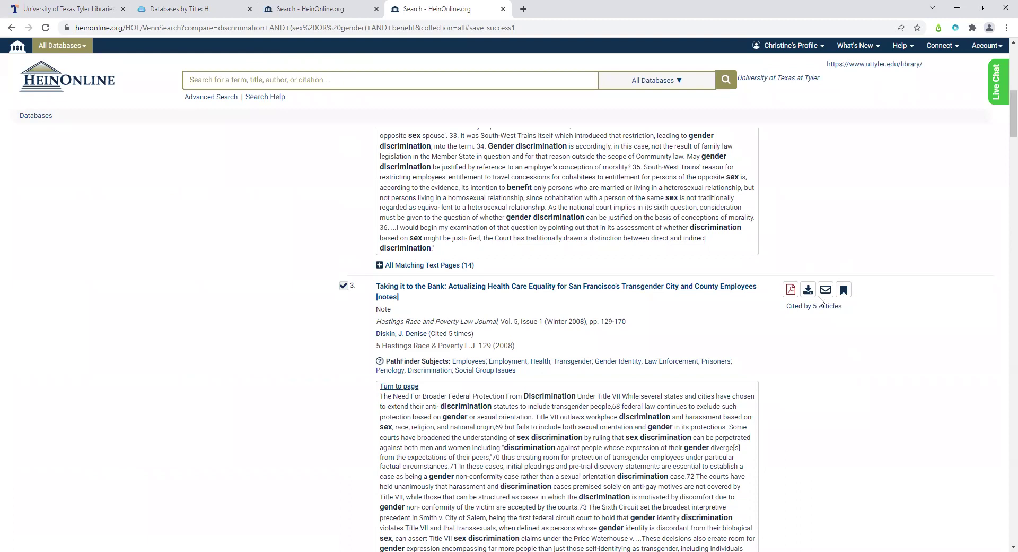
scroll(820, 302, up, 10)
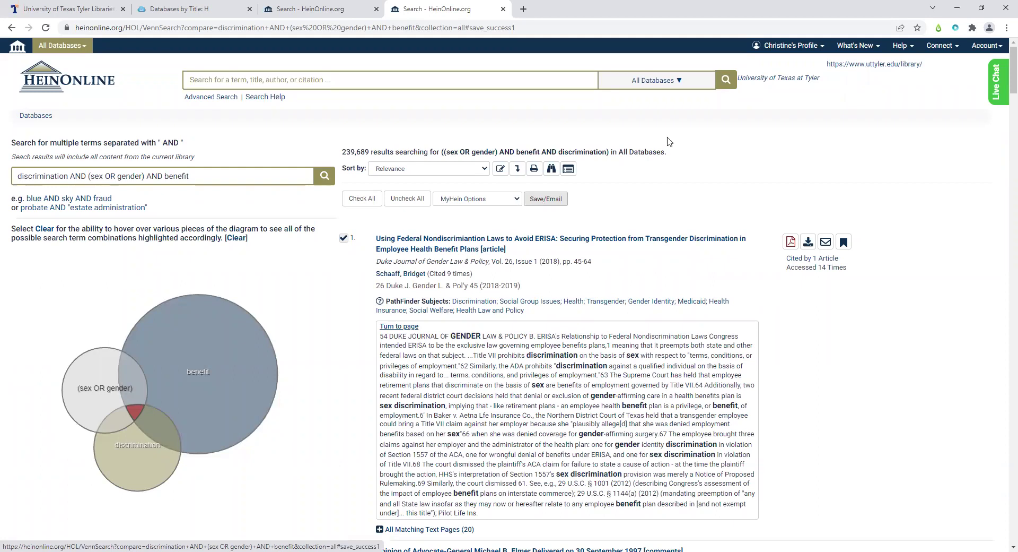
click(786, 52)
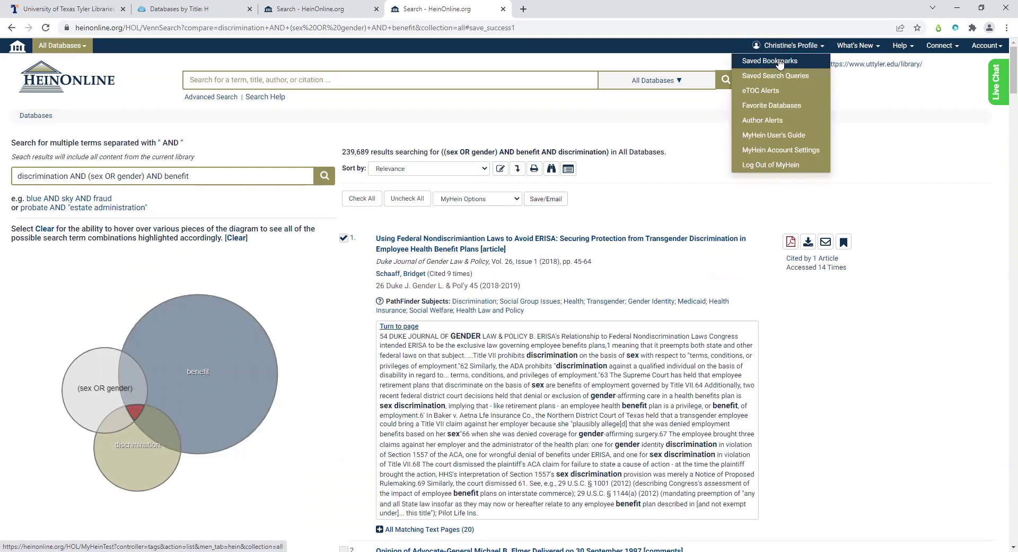
click(779, 63)
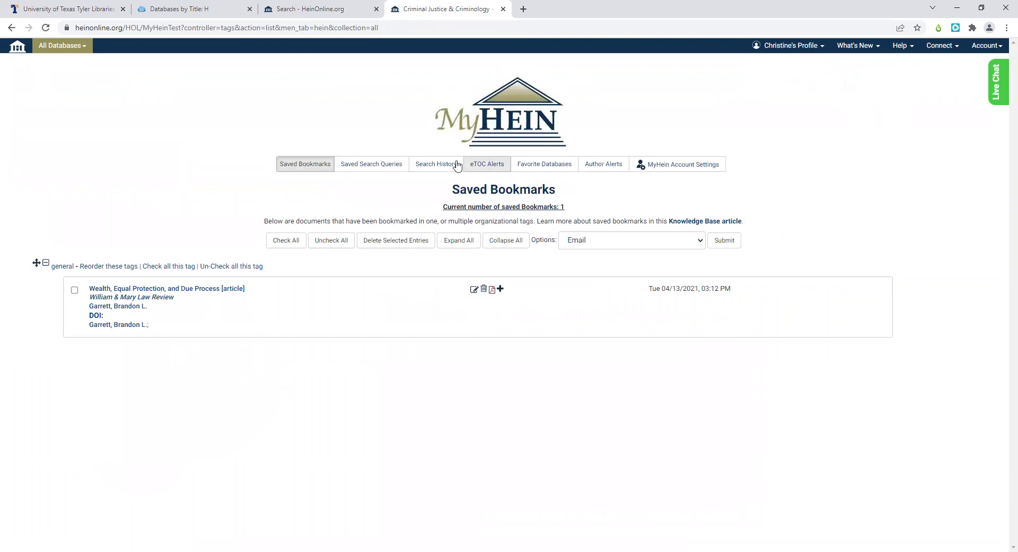
click(276, 9)
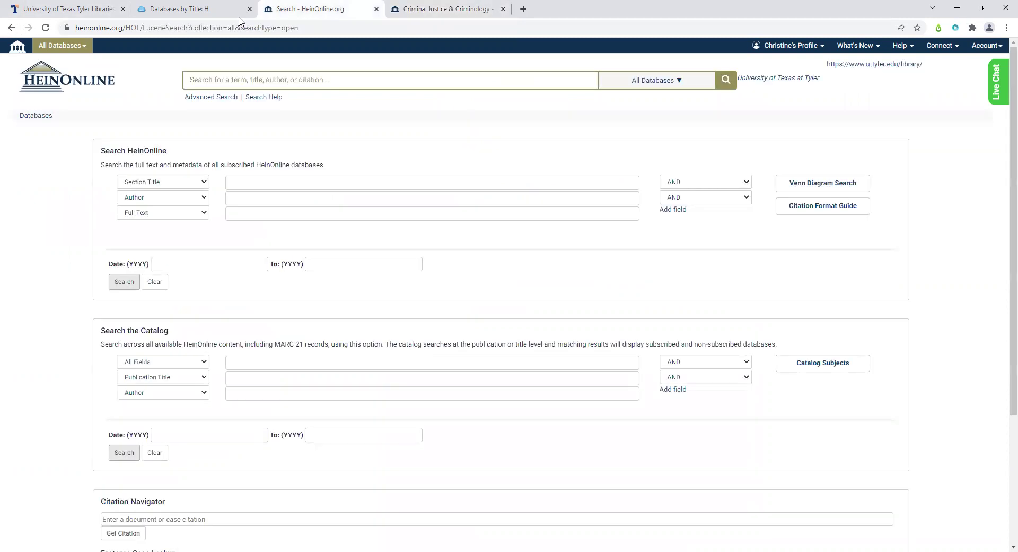
key(ctrl+Tab)
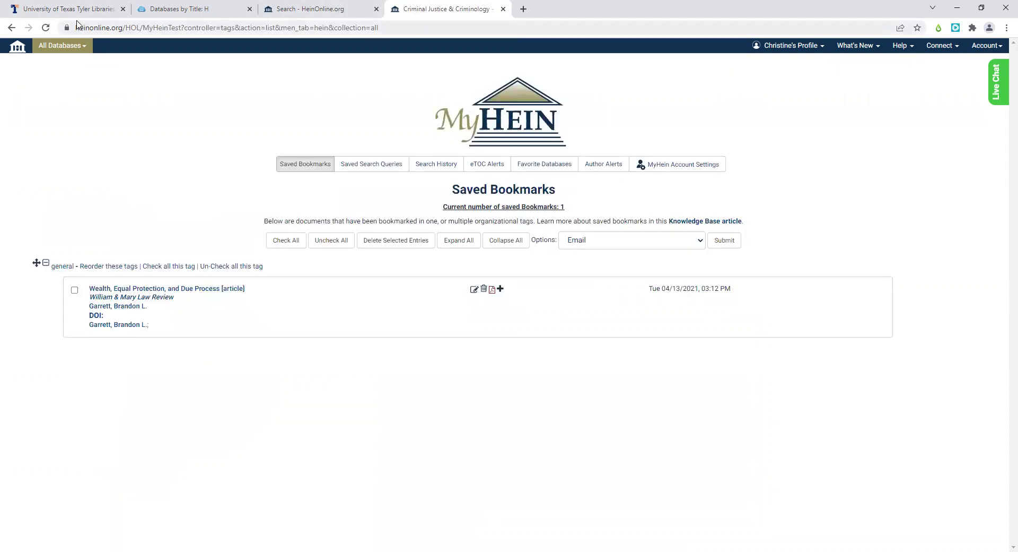
click(11, 29)
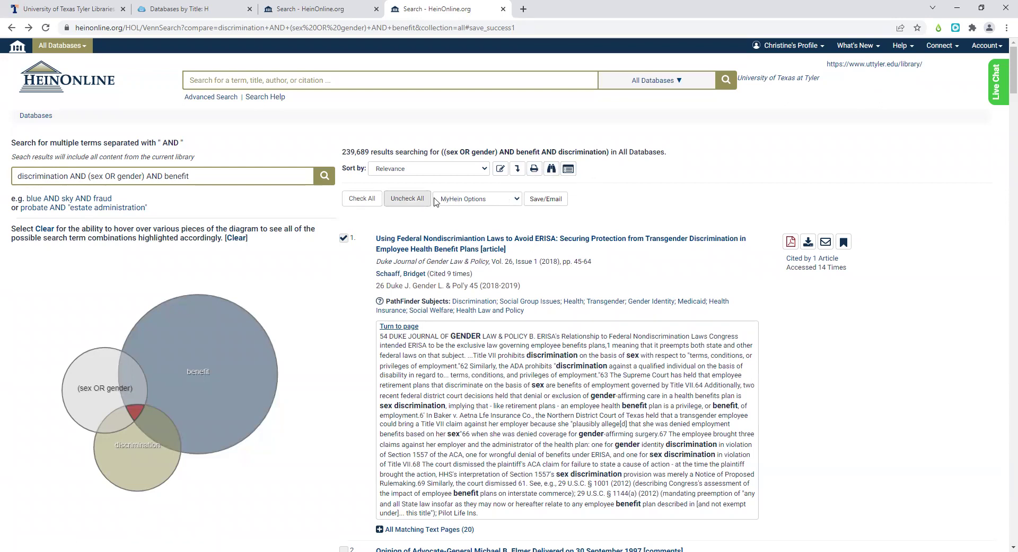
- Save the Venn search query to MyHein and view the saved bookmarks list
click(482, 200)
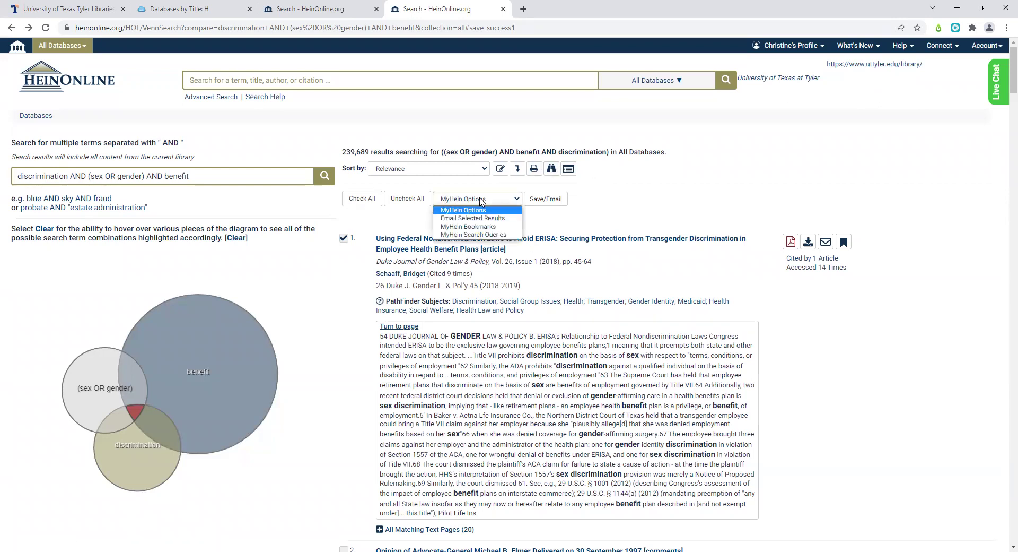
click(478, 236)
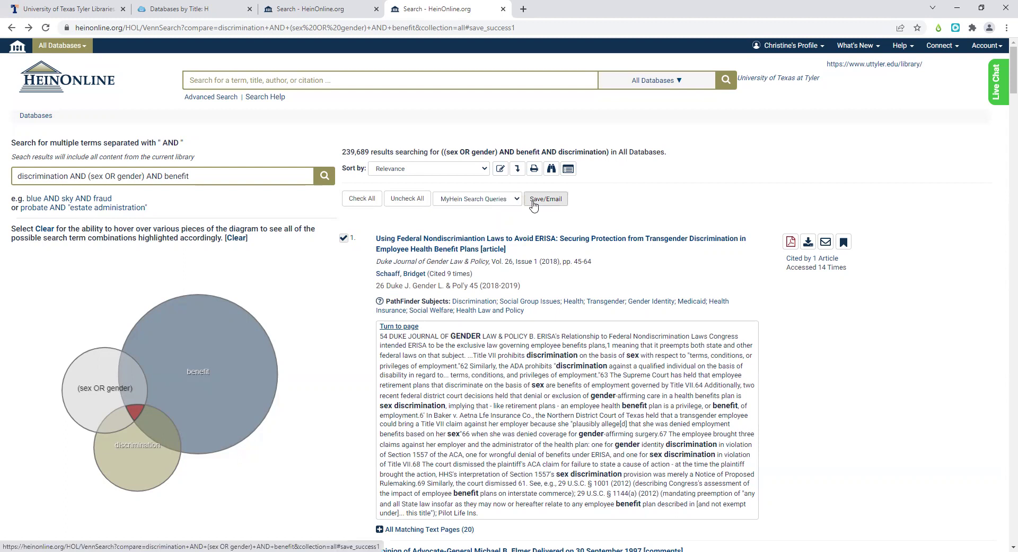
click(768, 49)
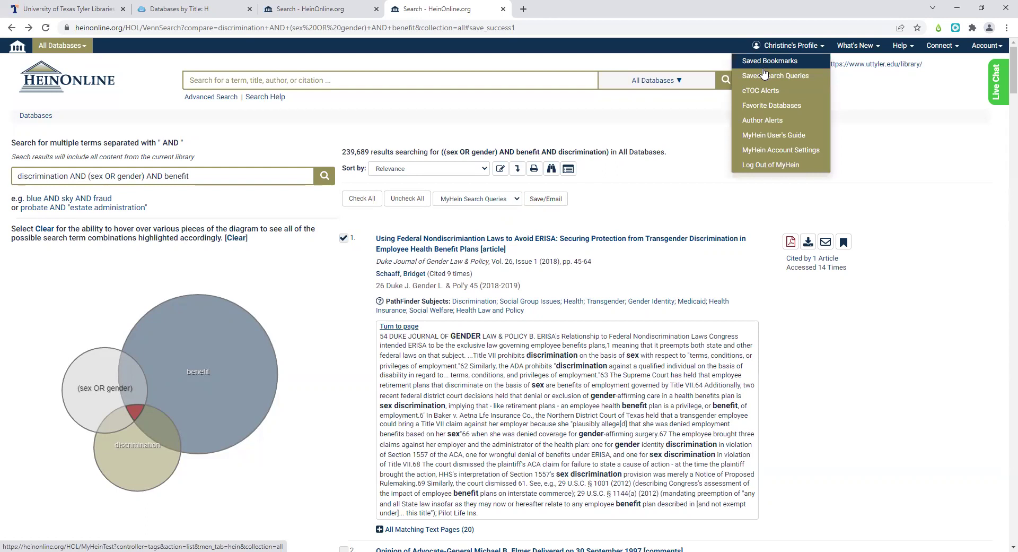
click(763, 68)
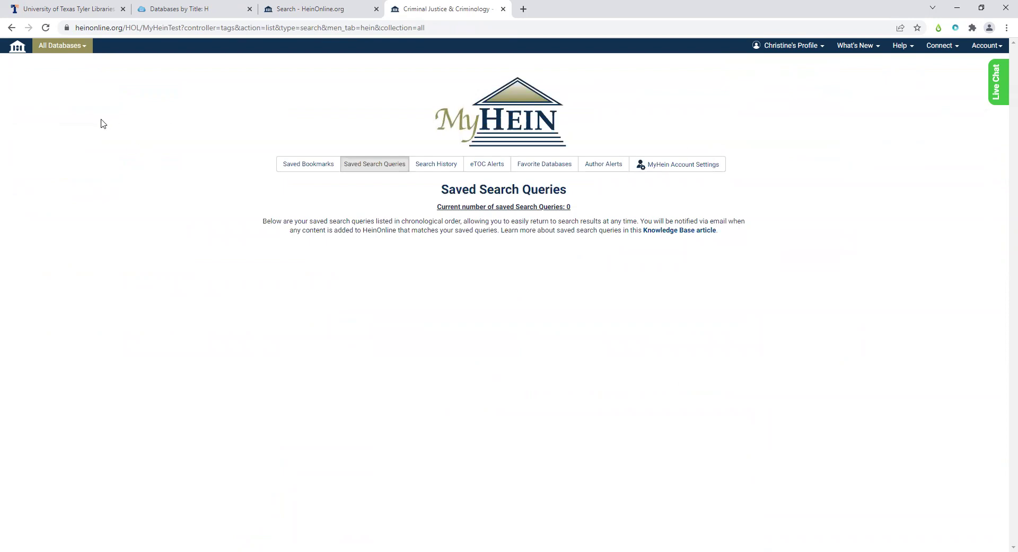
- Back on the Venn results, toggle Uncheck All and Check All for the results
click(11, 28)
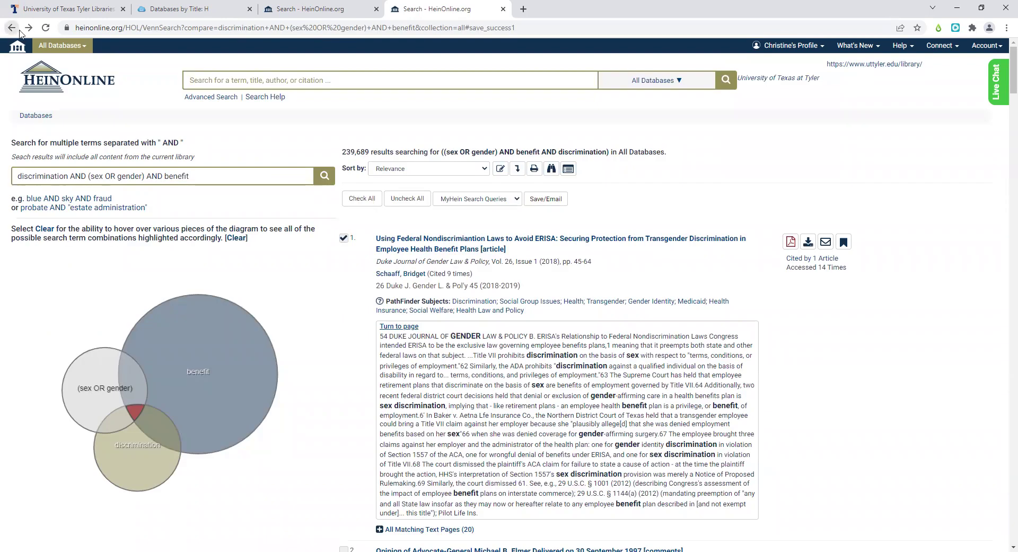
click(495, 199)
click(394, 199)
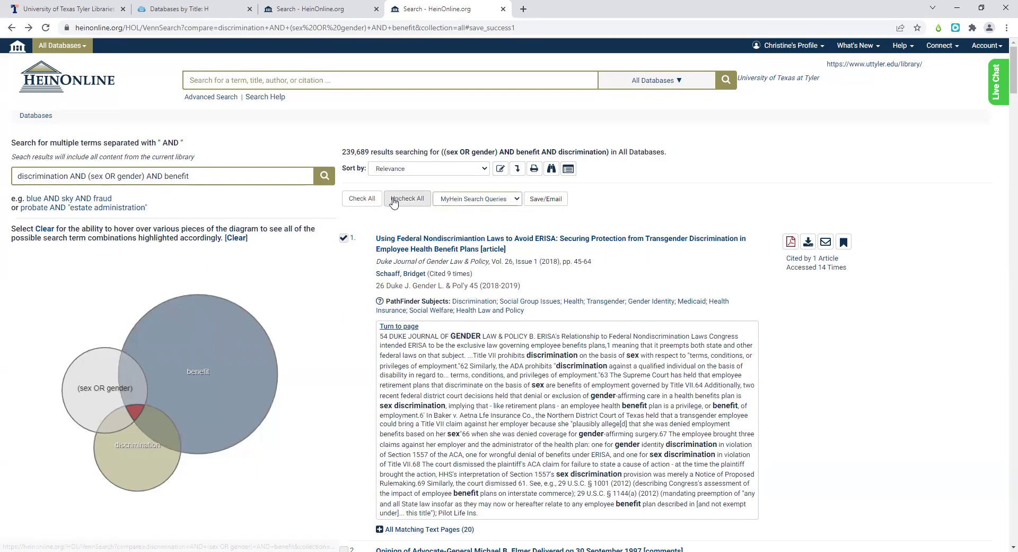
click(448, 201)
click(362, 198)
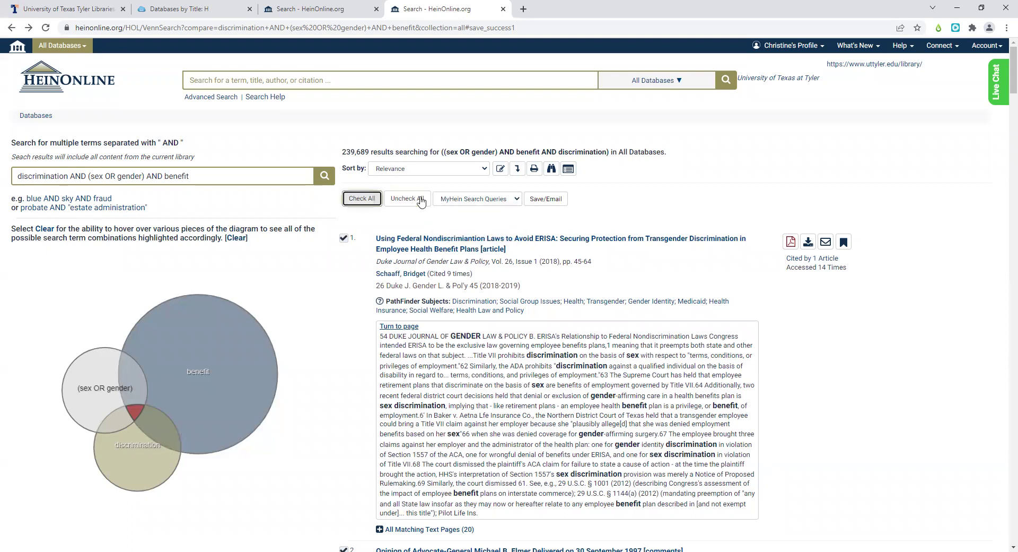
click(463, 199)
click(470, 235)
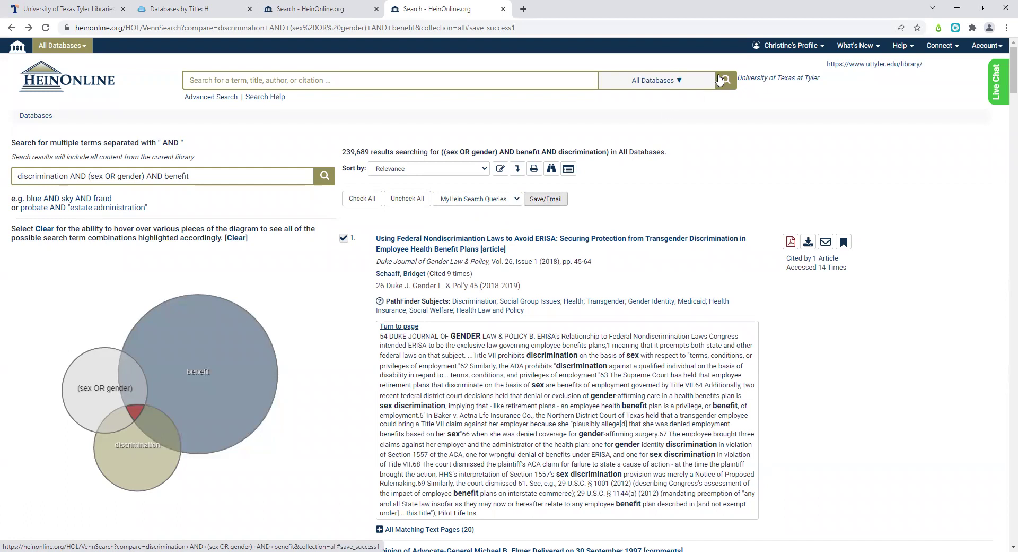
- View the MyHein saved search queries page, then return to the Venn results
click(768, 53)
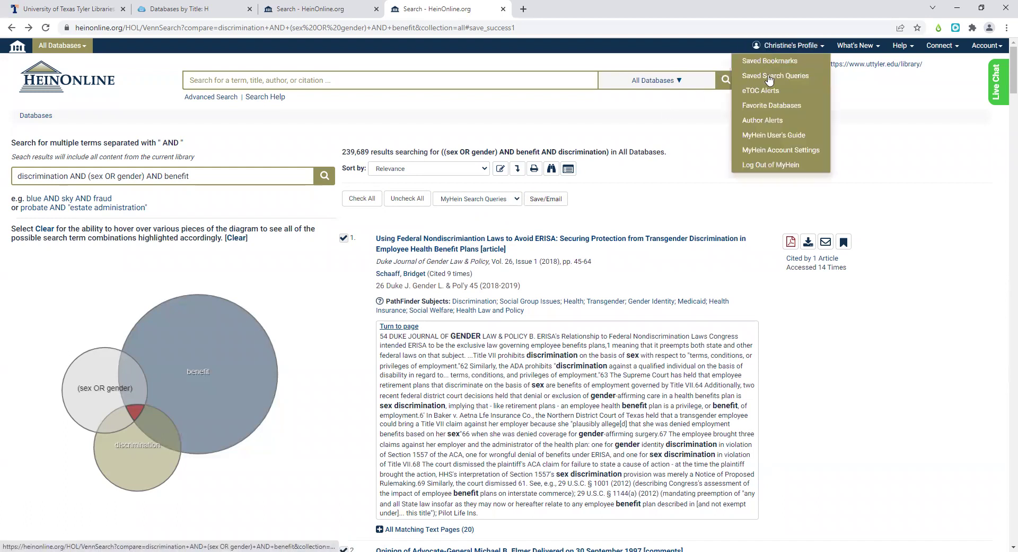
click(769, 77)
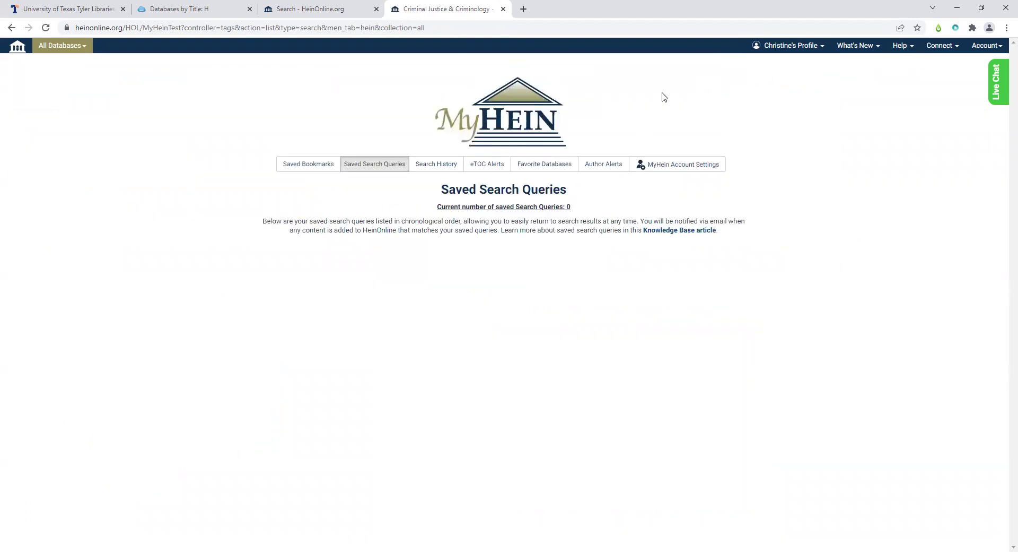
click(10, 29)
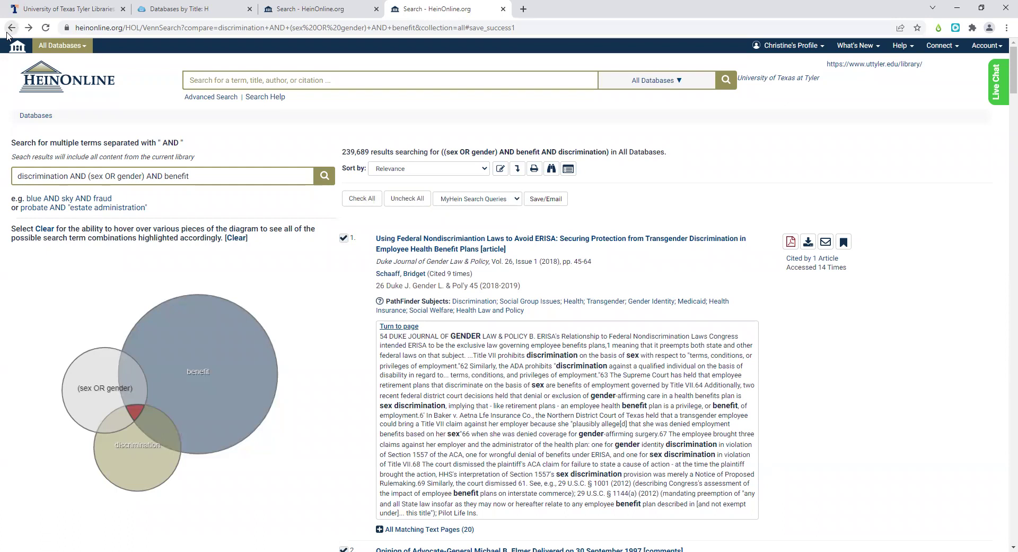
- Uncheck all Venn results and review the top Duke Journal ERISA result's subjects
click(406, 199)
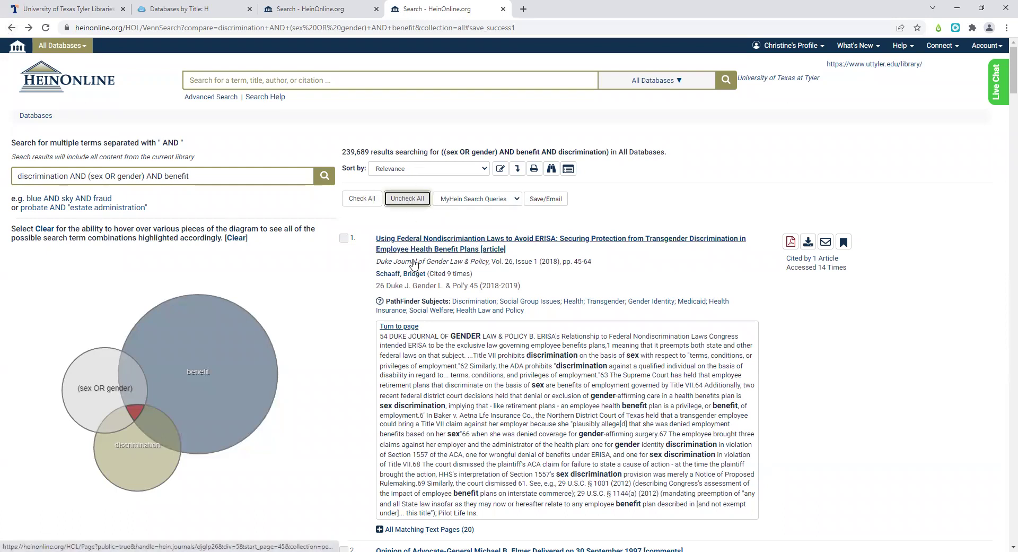
scroll(473, 307, down, 2)
scroll(473, 307, up, 2)
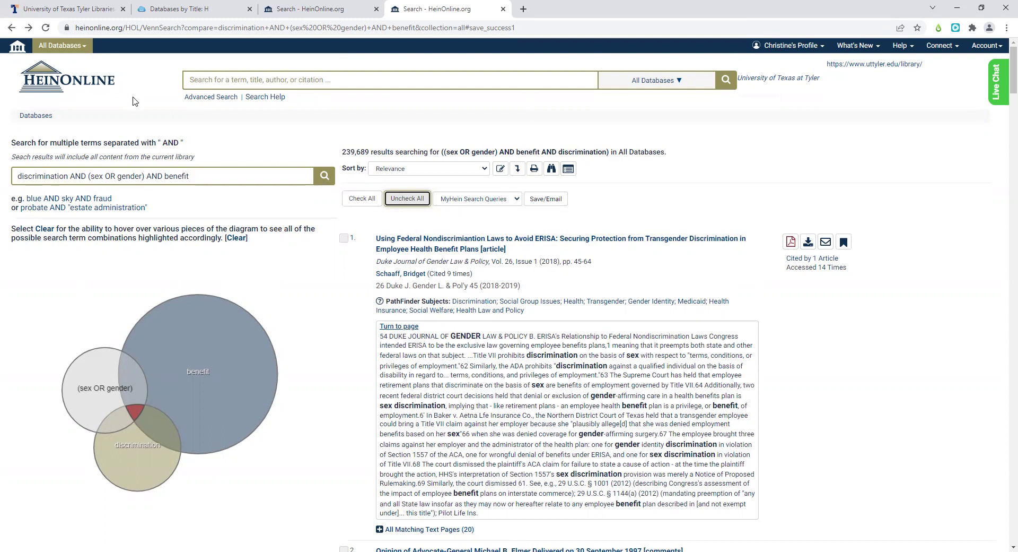
click(86, 47)
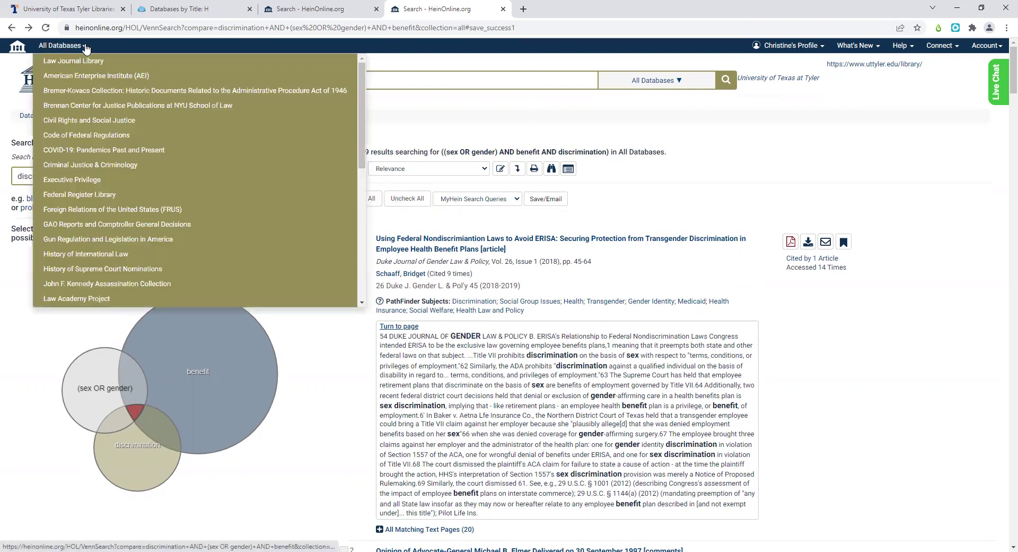
click(86, 48)
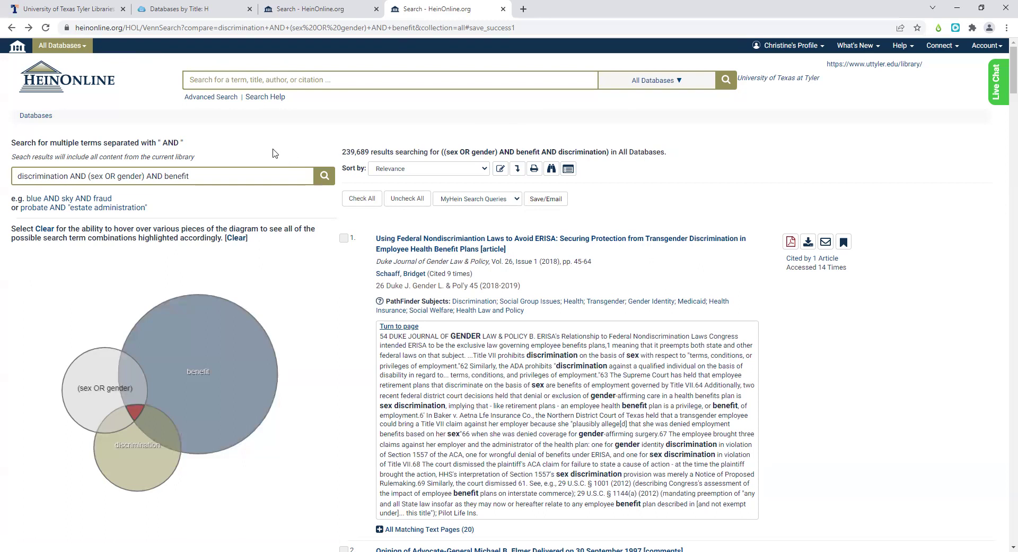
- Look up 411 U.S. 677 1973 in the Citation Navigator to retrieve Frontiero v. Richardson
click(223, 98)
scroll(401, 177, down, 2)
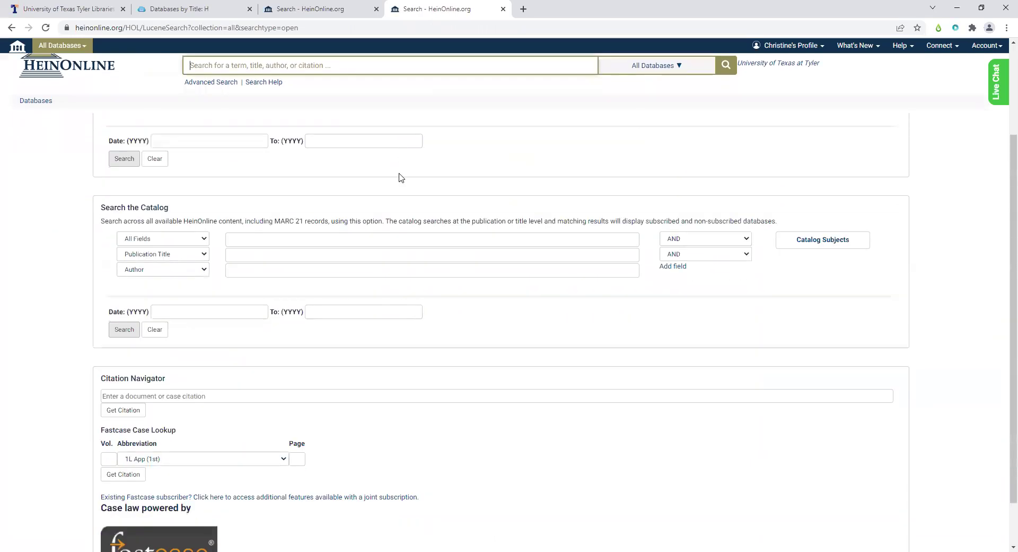
scroll(401, 177, down, 1)
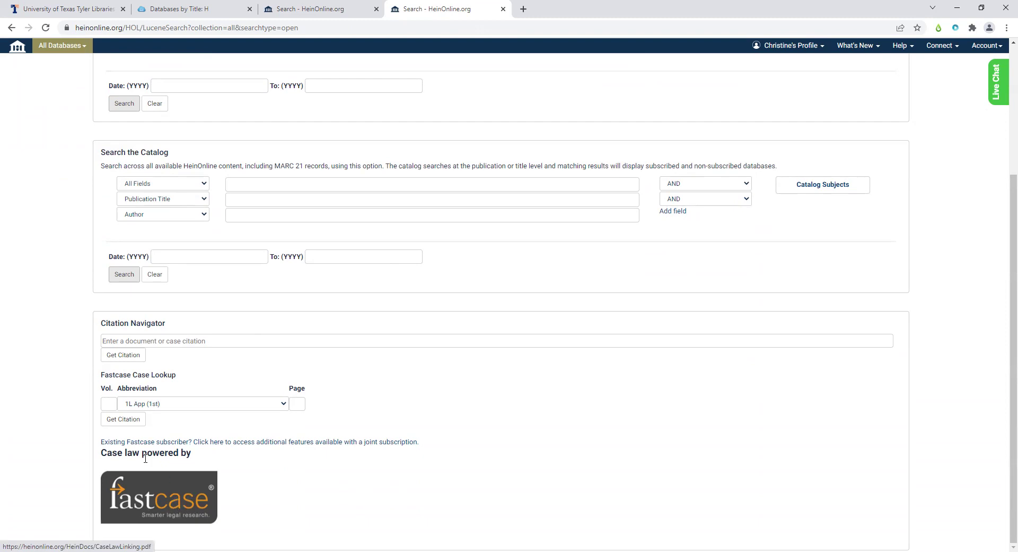
click(138, 340)
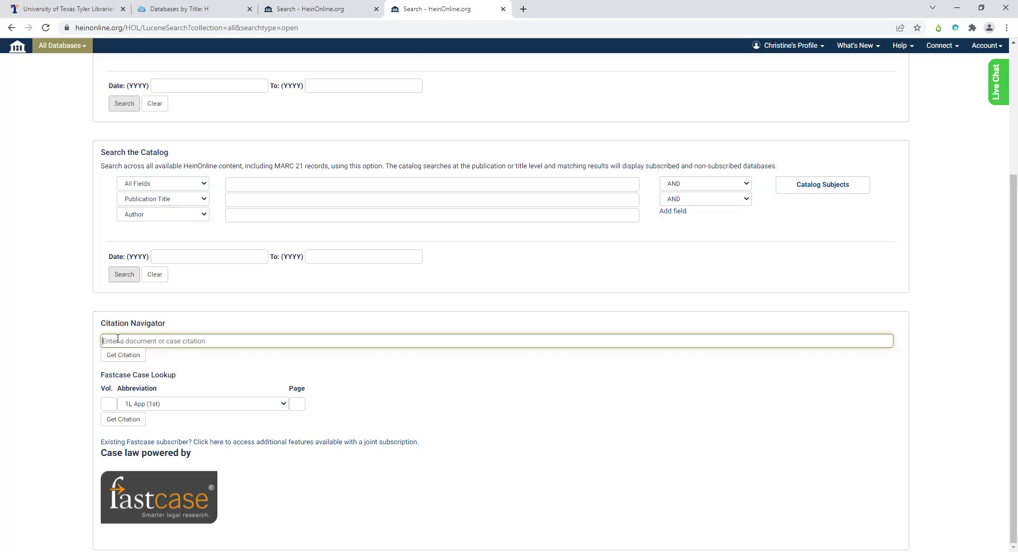
text(.s.)
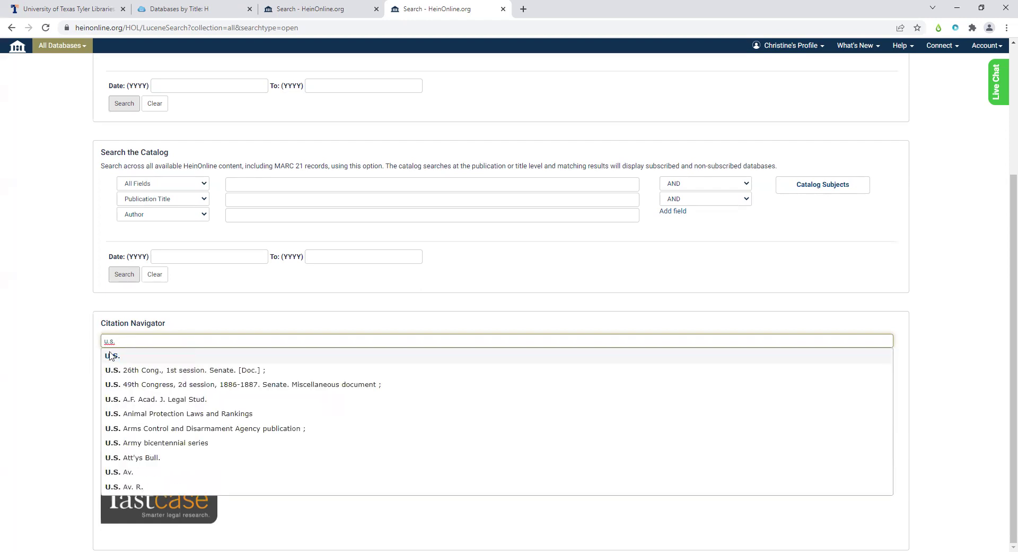
click(112, 355)
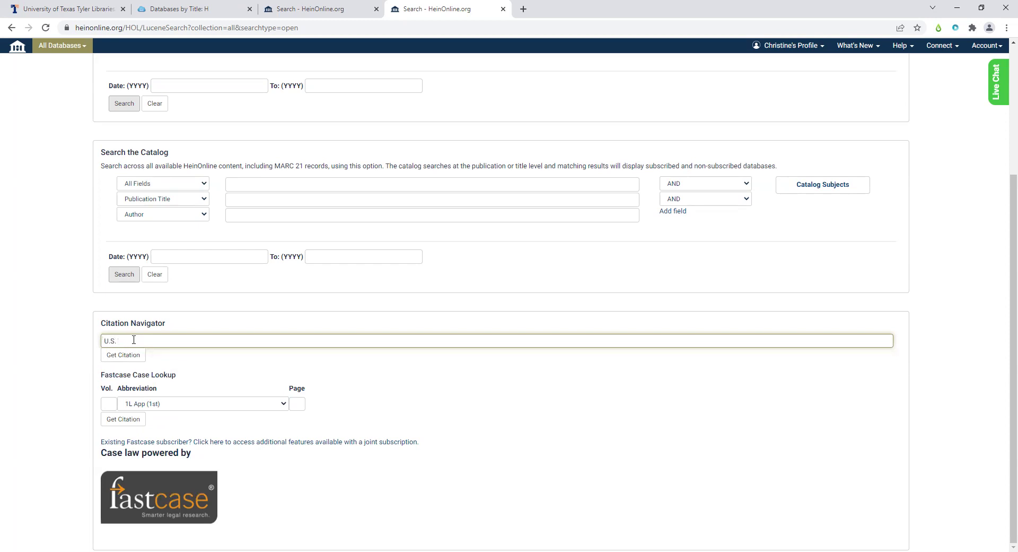
drag(133, 340, 79, 346)
key(BackSpace)
text(411 U.S. 677 1973)
key(Return)
click(130, 355)
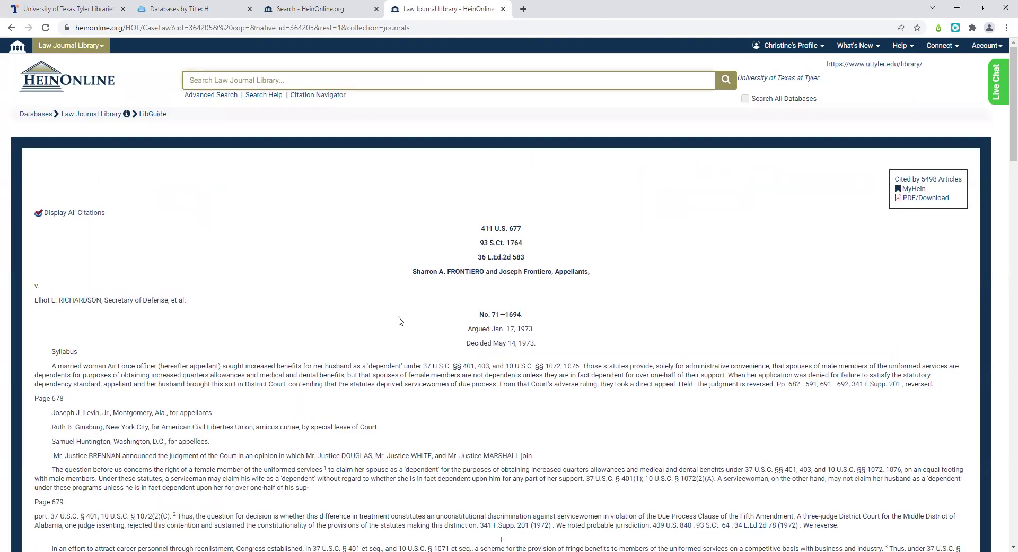
- Read through the Frontiero opinion, briefly opening then closing the cited Oregon v. Mitchell case
scroll(400, 321, down, 3)
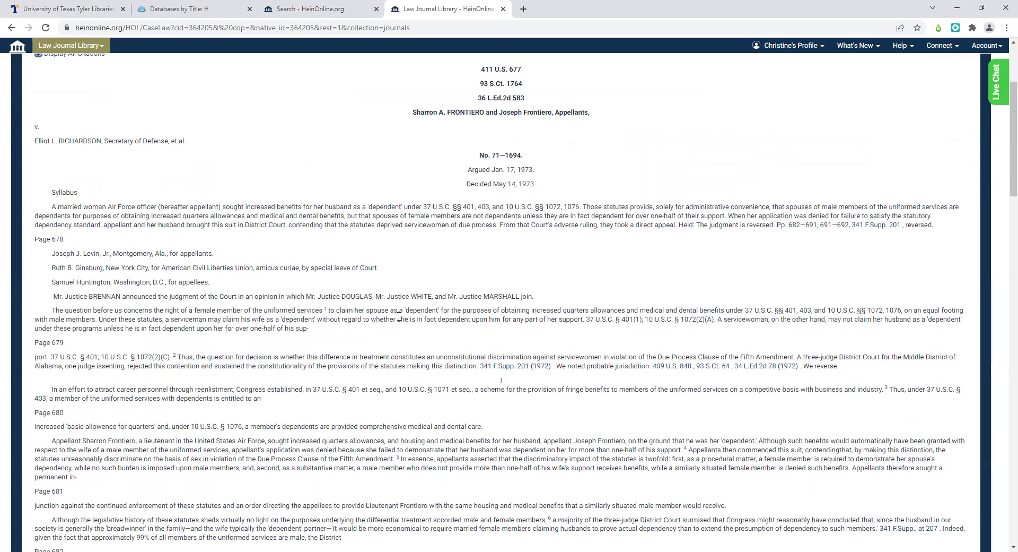
scroll(399, 316, down, 3)
scroll(399, 316, down, 6)
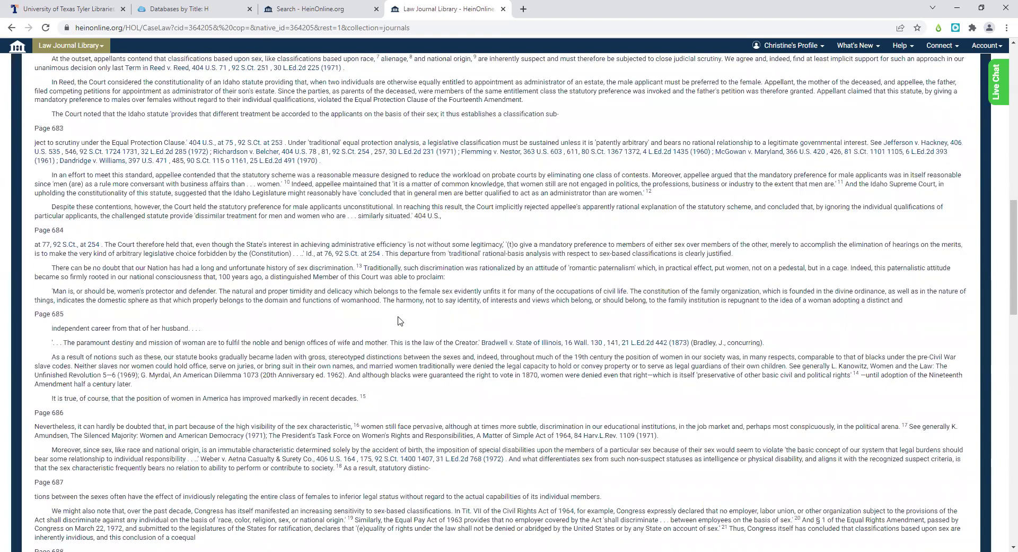
scroll(399, 318, down, 2)
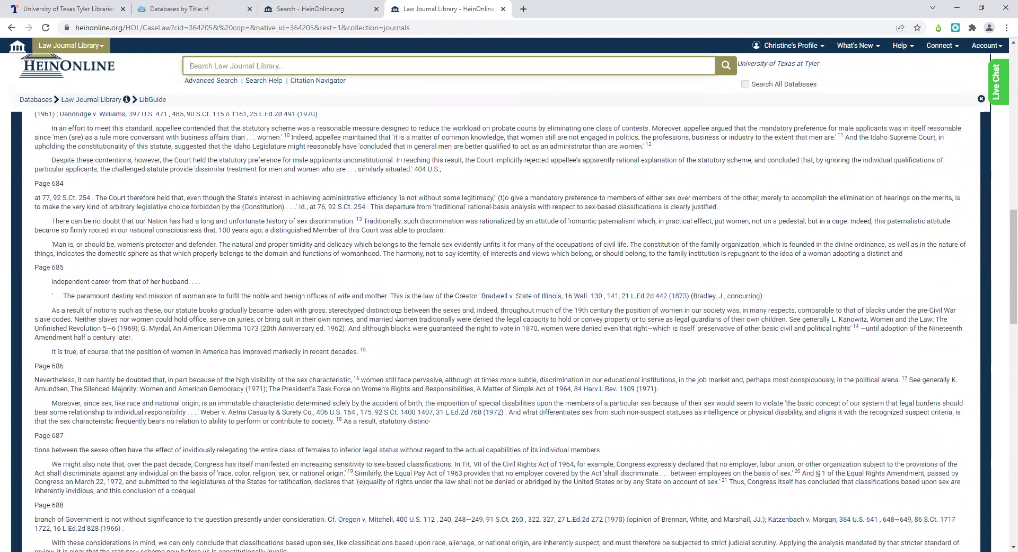
scroll(399, 317, down, 2)
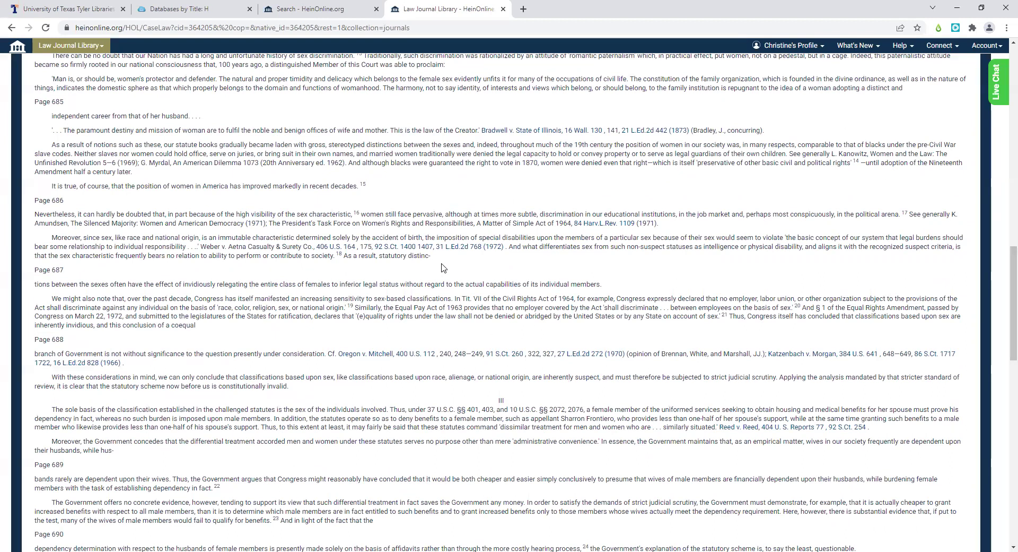
click(385, 360)
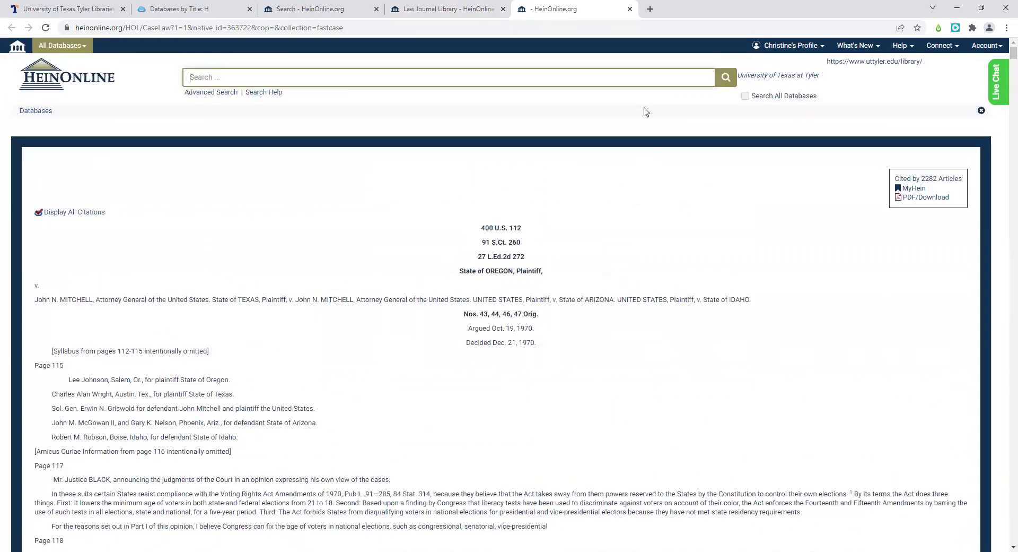
click(630, 9)
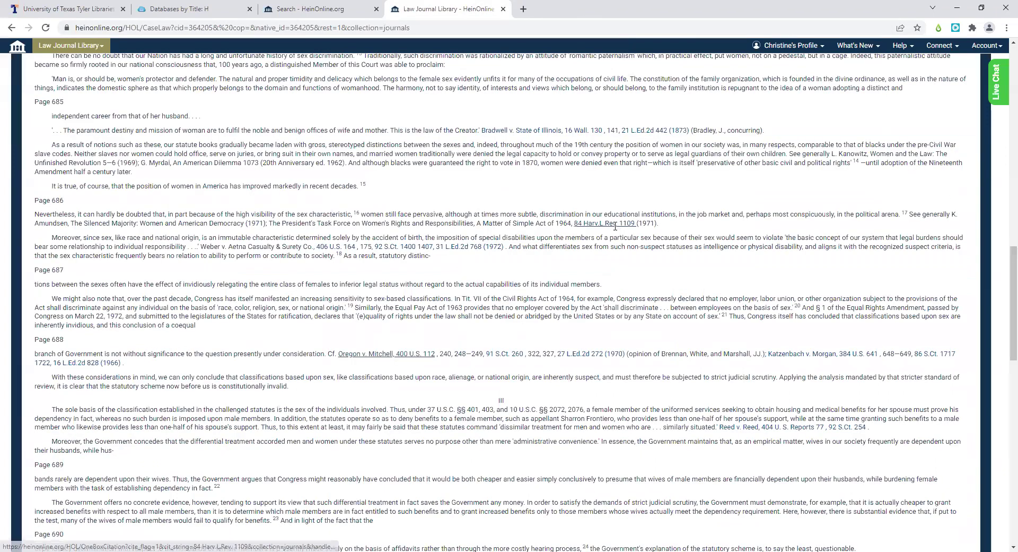
scroll(614, 228, up, 20)
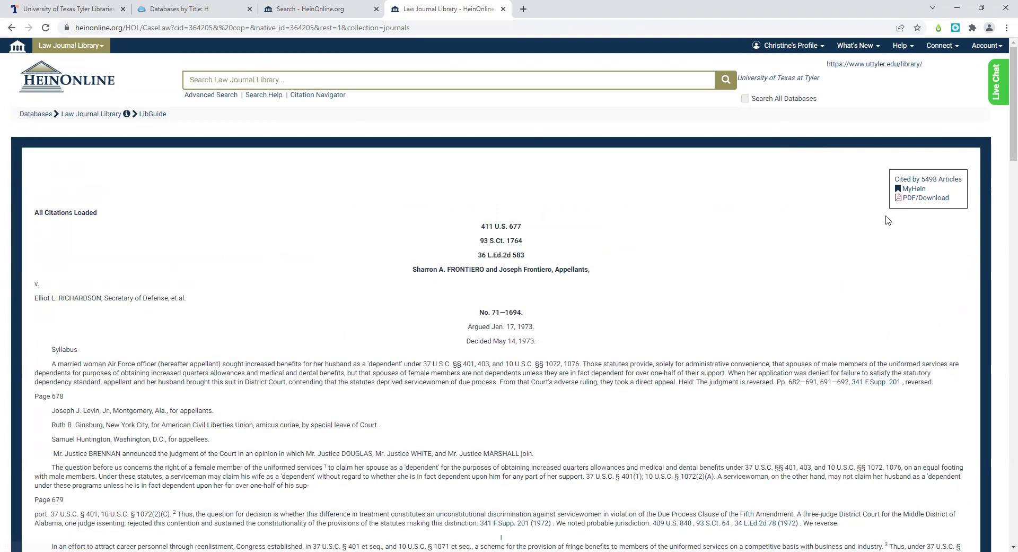
- Download Frontiero as a PDF and bookmark it in MyHein with the new tag 'frontiero'
click(909, 190)
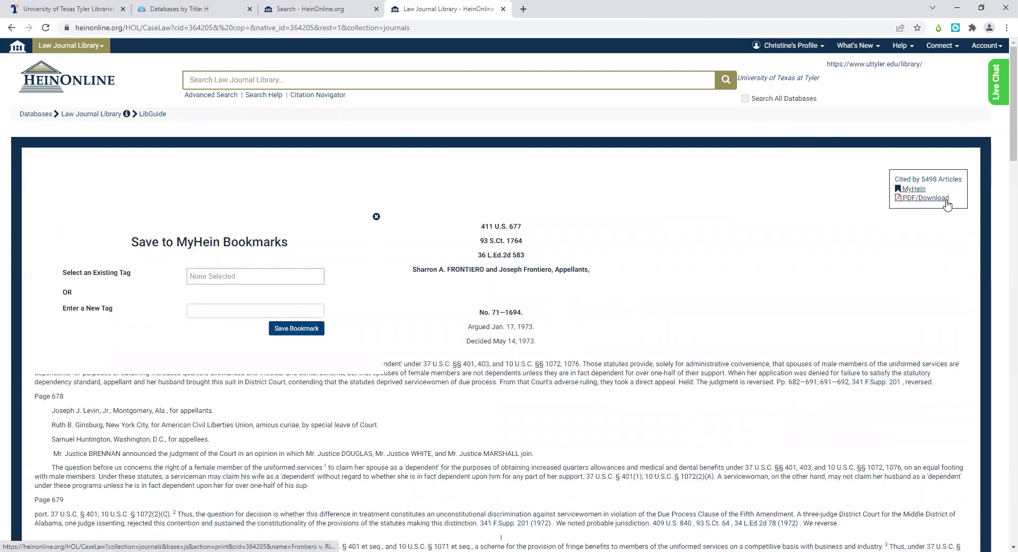
click(948, 200)
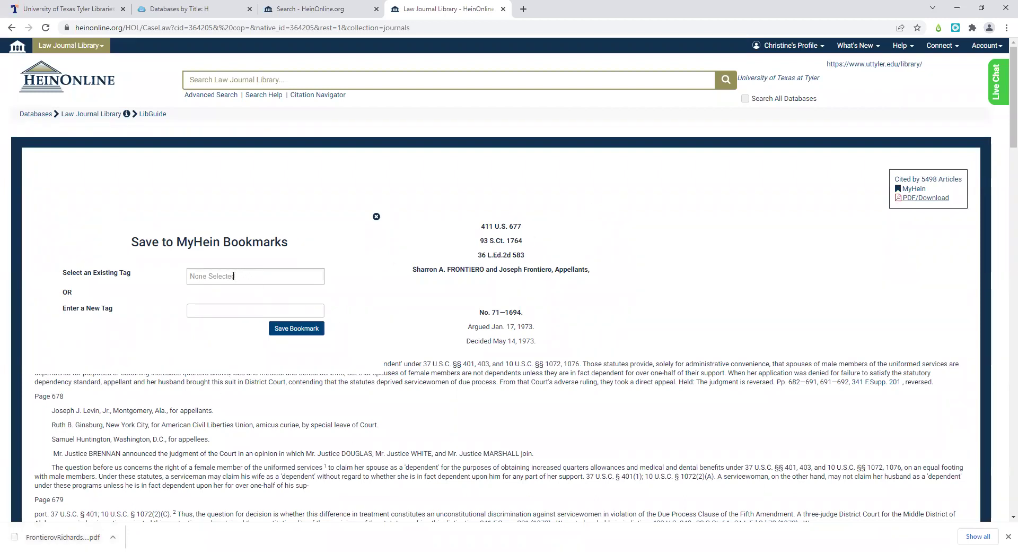
click(212, 311)
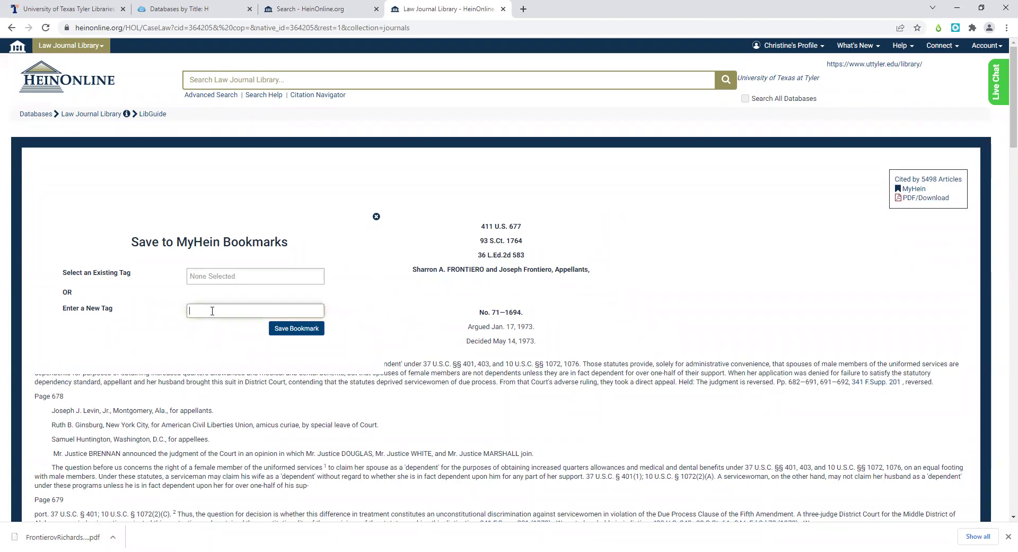
text(frontiero)
click(313, 330)
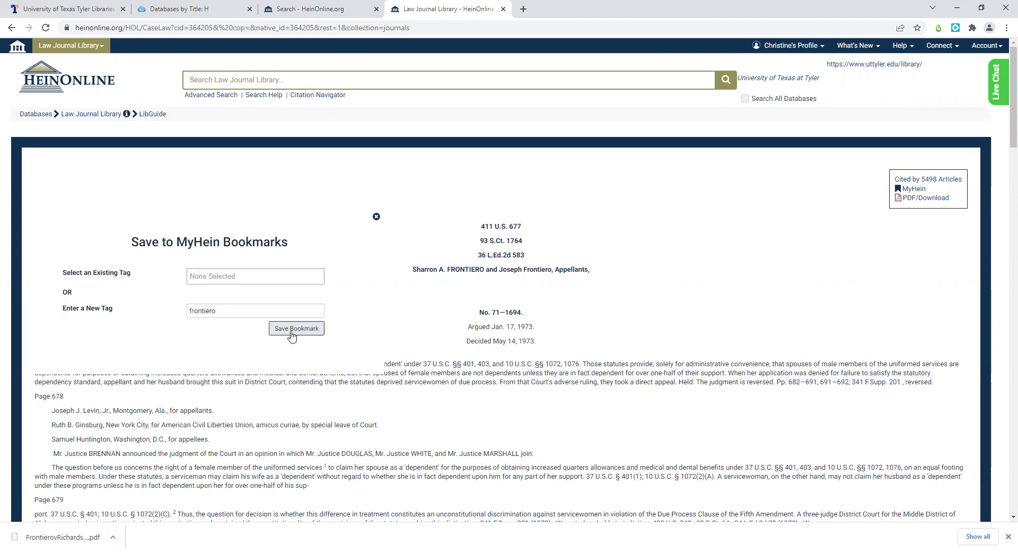
click(291, 336)
scroll(699, 325, down, 3)
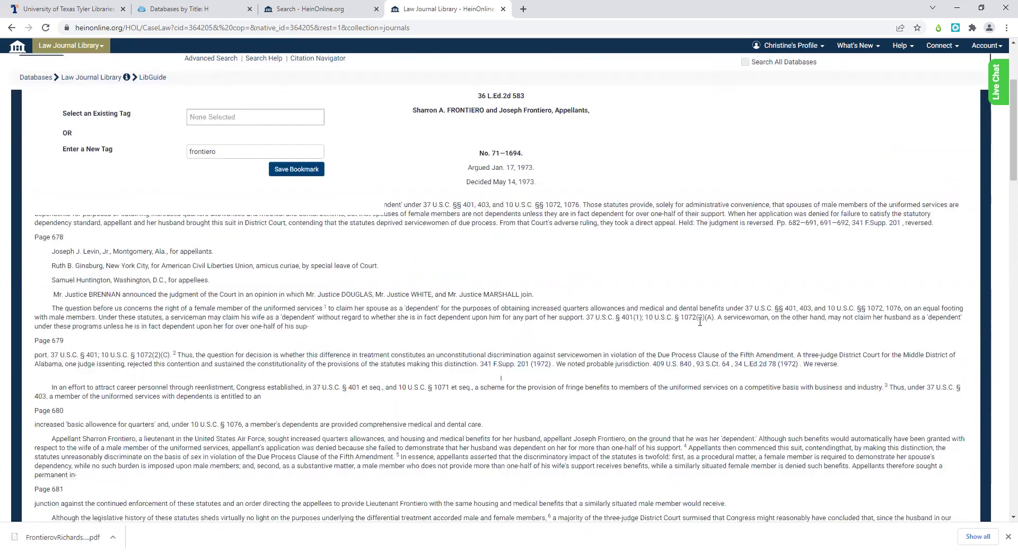
scroll(700, 322, down, 5)
- Replace the citation with 'frontiero v. richardson' and run the Citation Navigator lookup
click(13, 29)
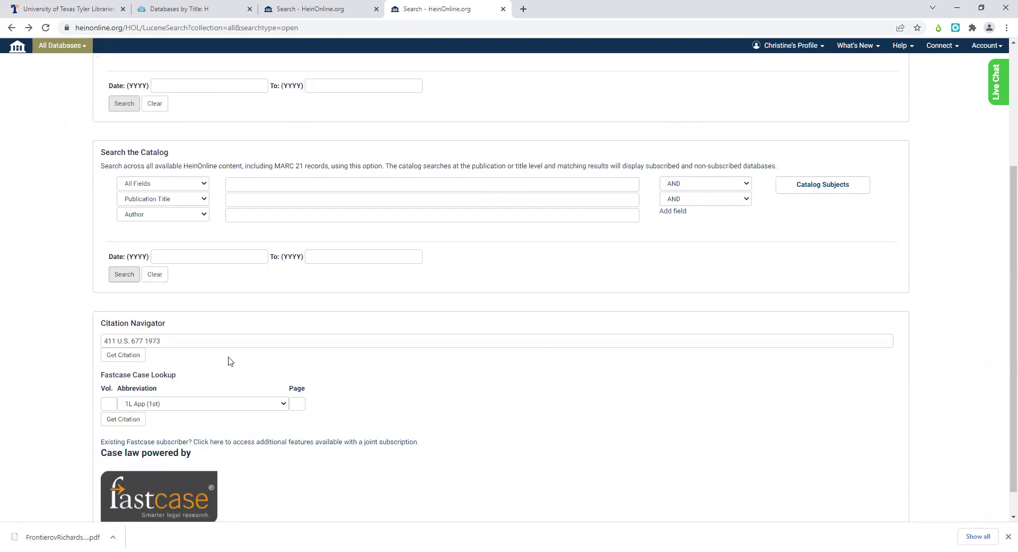
drag(218, 344, 61, 350)
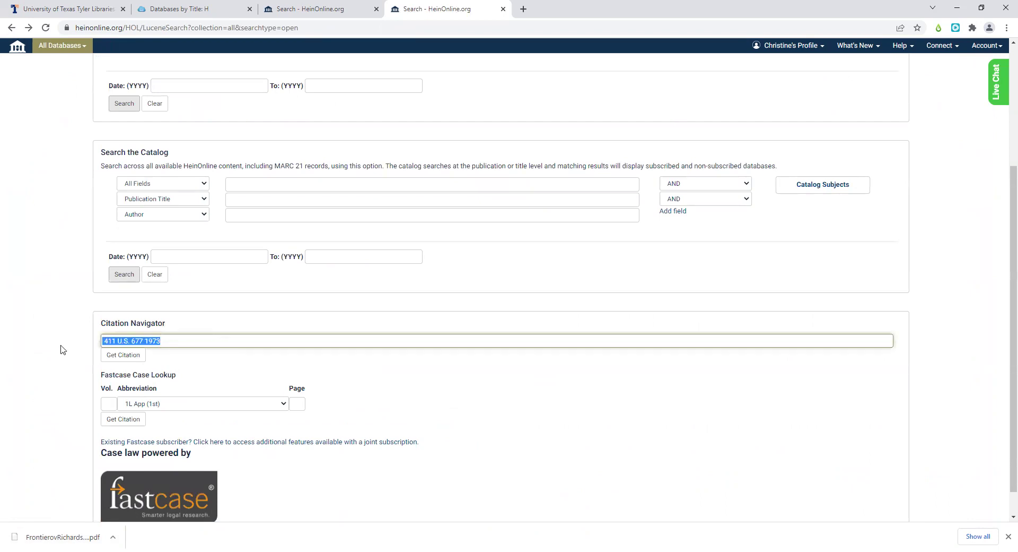
text(frontiery)
key(BackSpace)
key(BackSpace)
key(BackSpace)
text(ro )
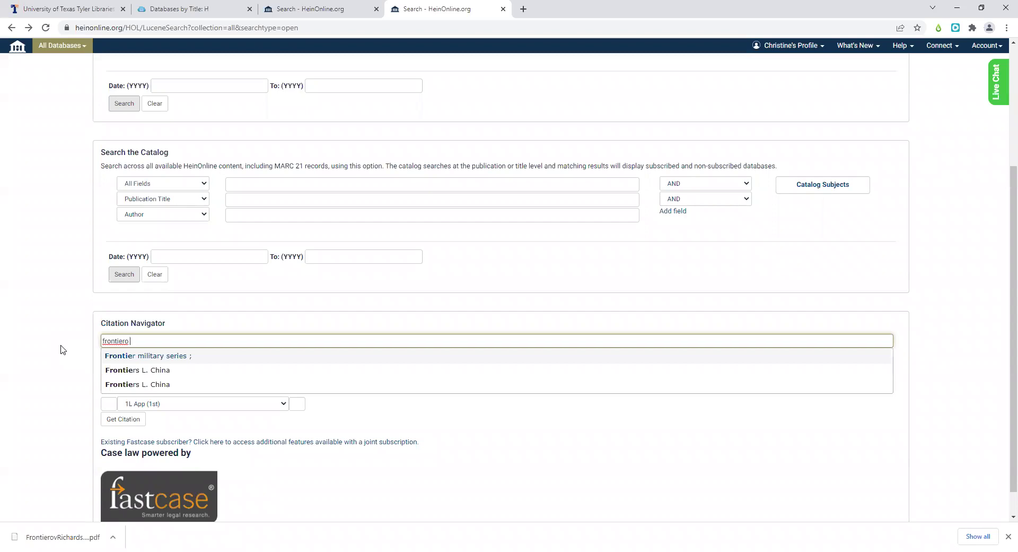
text(v. r)
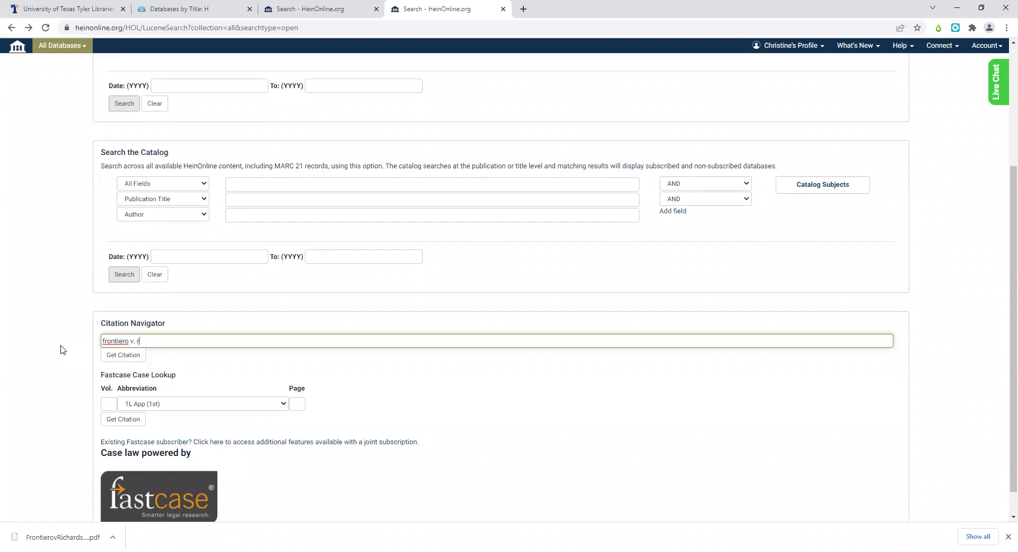
text(ichardson)
key(Return)
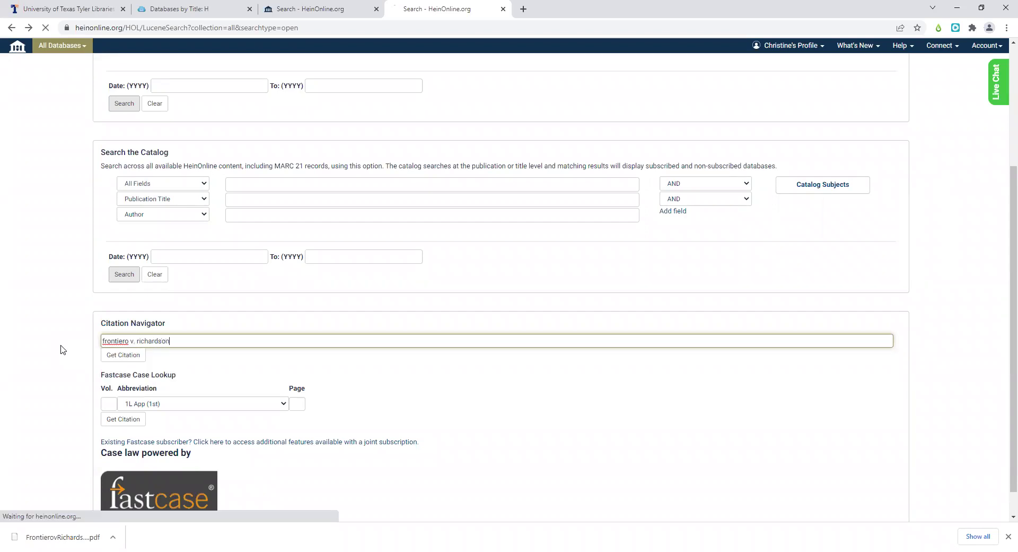
click(123, 354)
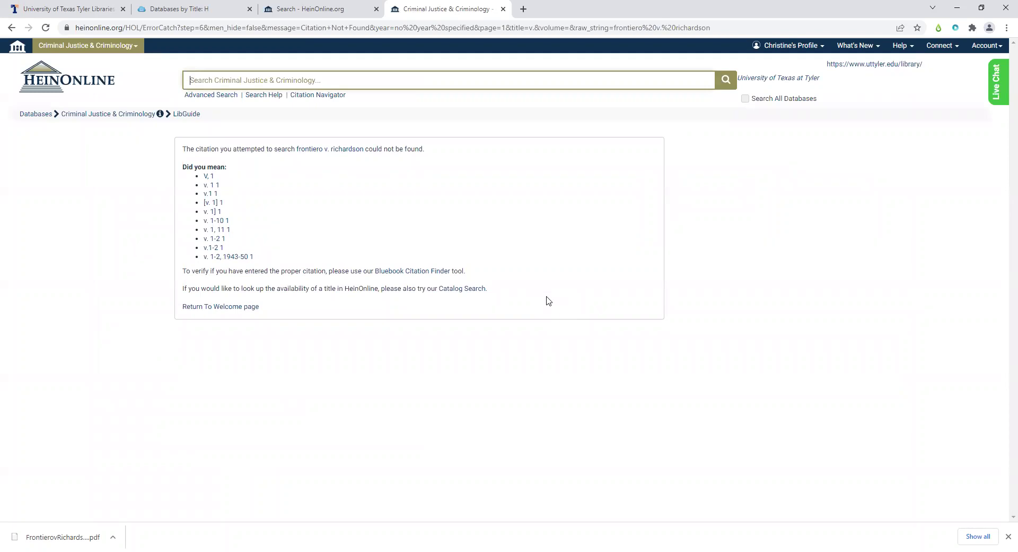
- After the failed lookup, retry as 'frontiero v richardson' without the period
click(10, 30)
click(132, 341)
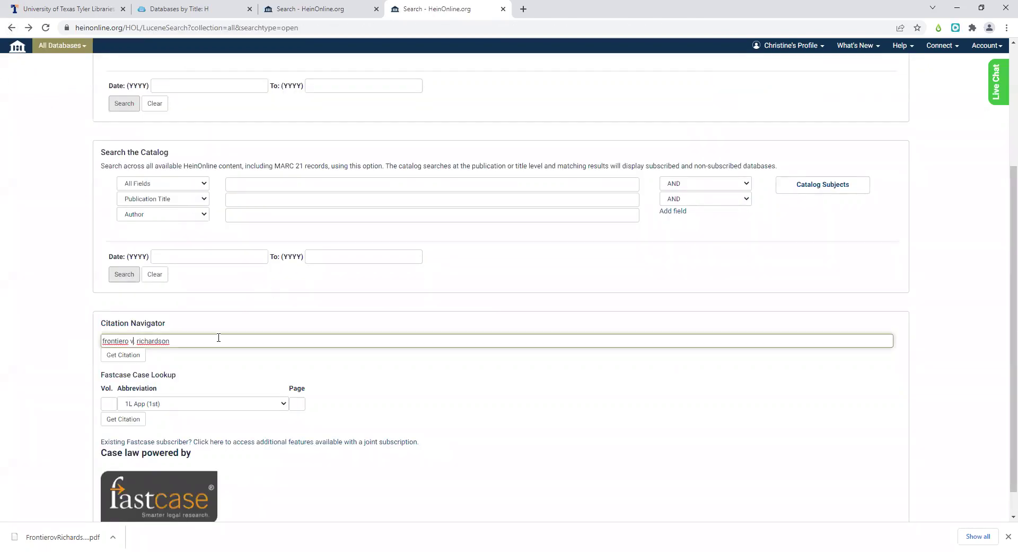
key(Delete)
click(141, 355)
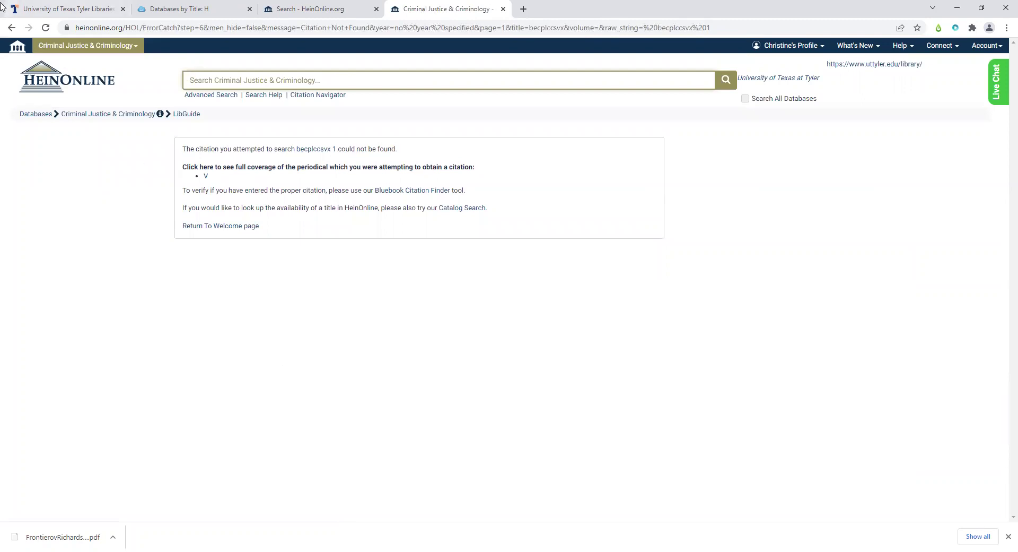
- Return to the search page and clear the case name from the citation field
click(10, 28)
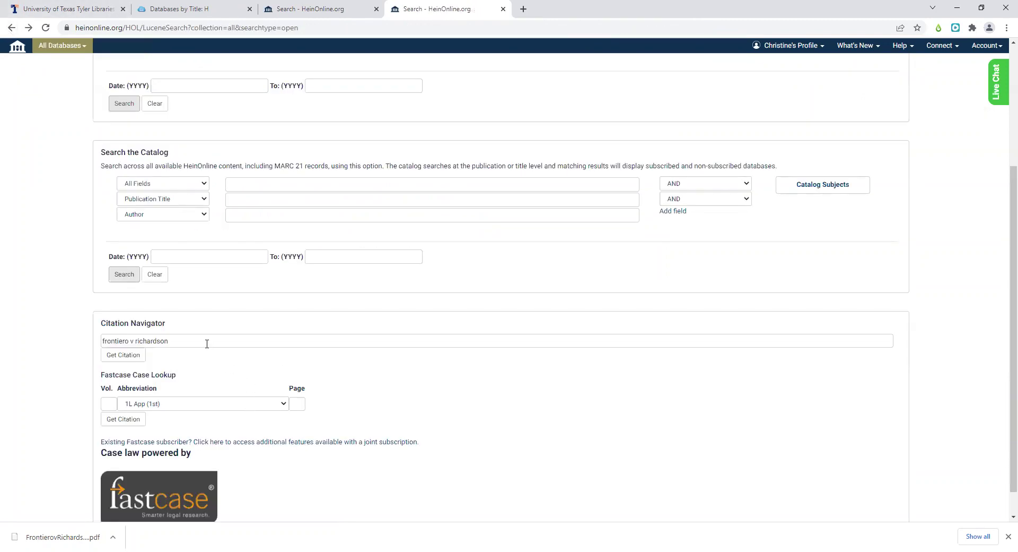
drag(205, 341, 15, 324)
key(BackSpace)
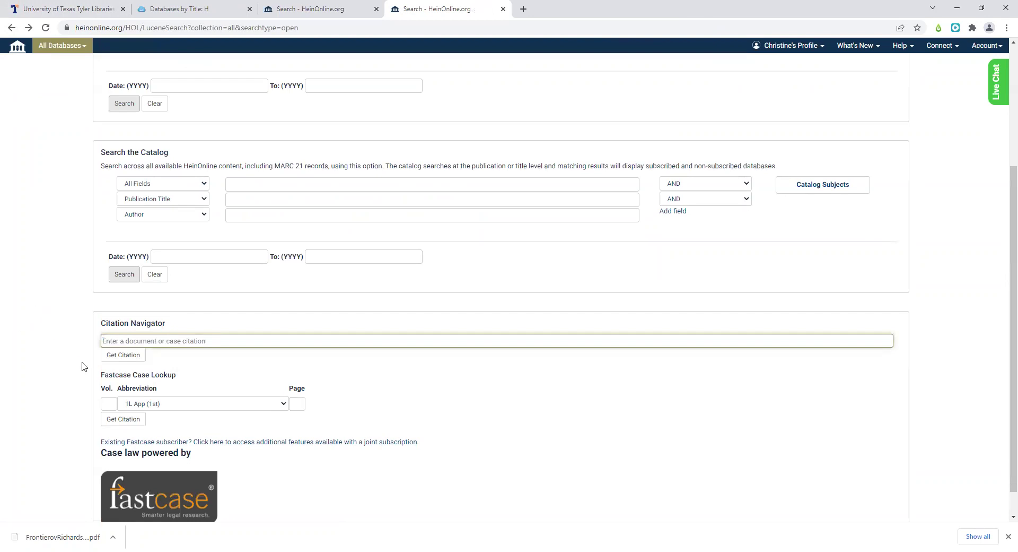
- Enter volume 411 and choose the U.S. reporter abbreviation in Fastcase Case Lookup
click(106, 403)
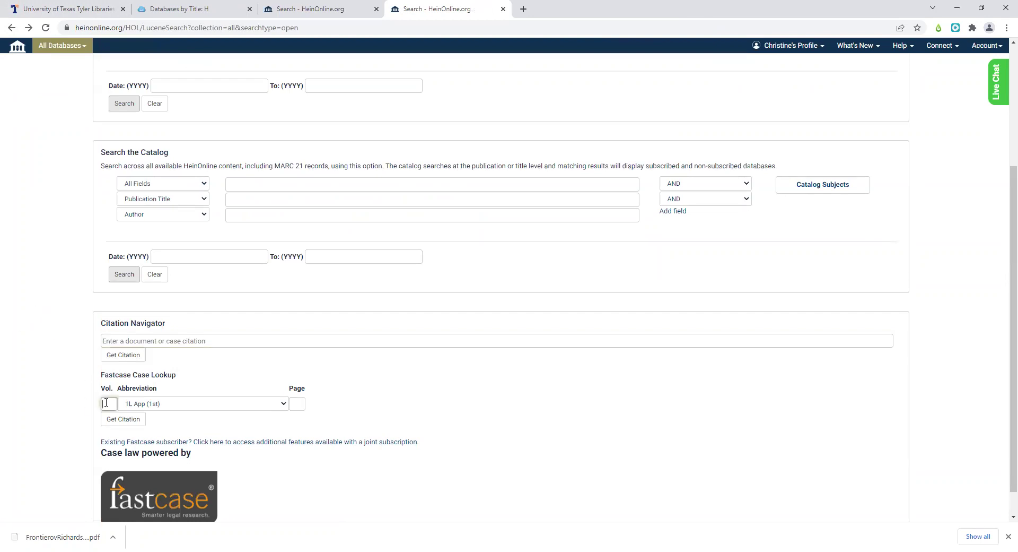
click(176, 406)
scroll(212, 352, down, 15)
scroll(212, 355, down, 2)
drag(284, 289, 278, 349)
scroll(278, 351, down, 4)
scroll(234, 359, down, 15)
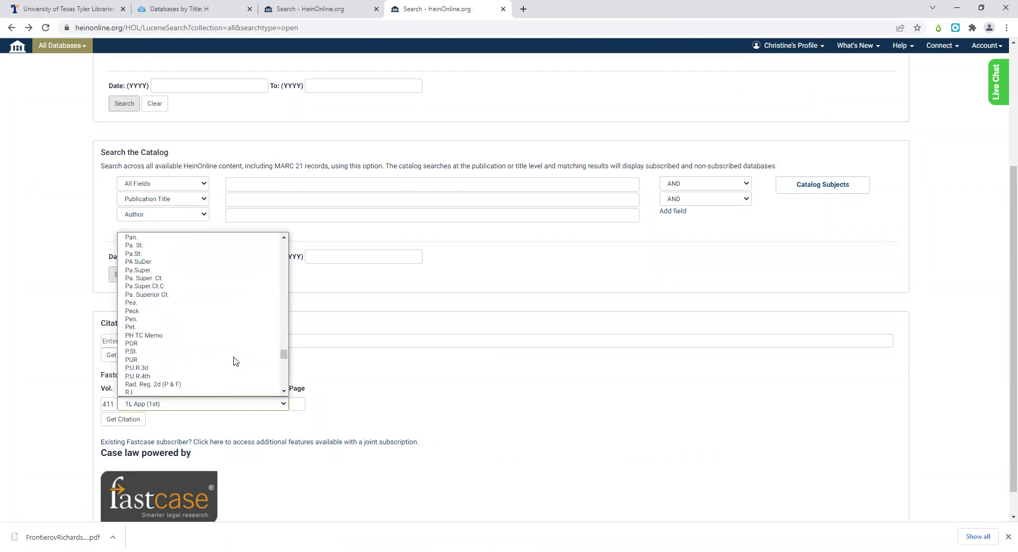
scroll(236, 361, up, 5)
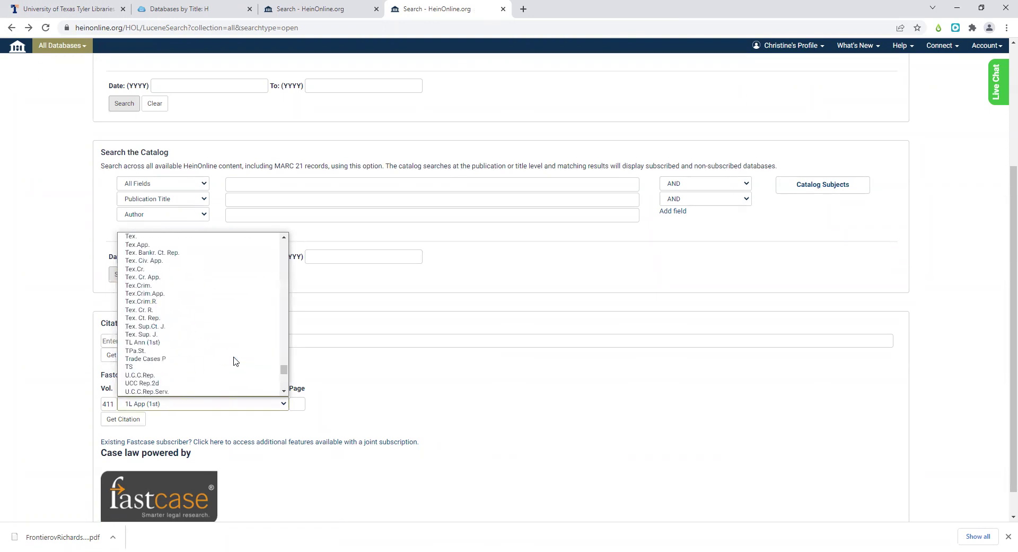
scroll(236, 361, down, 4)
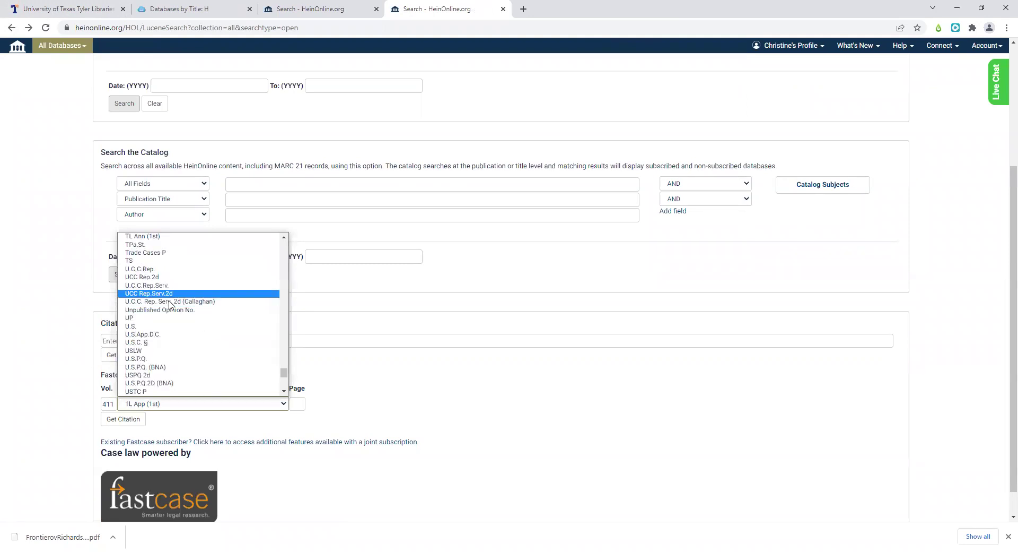
click(158, 327)
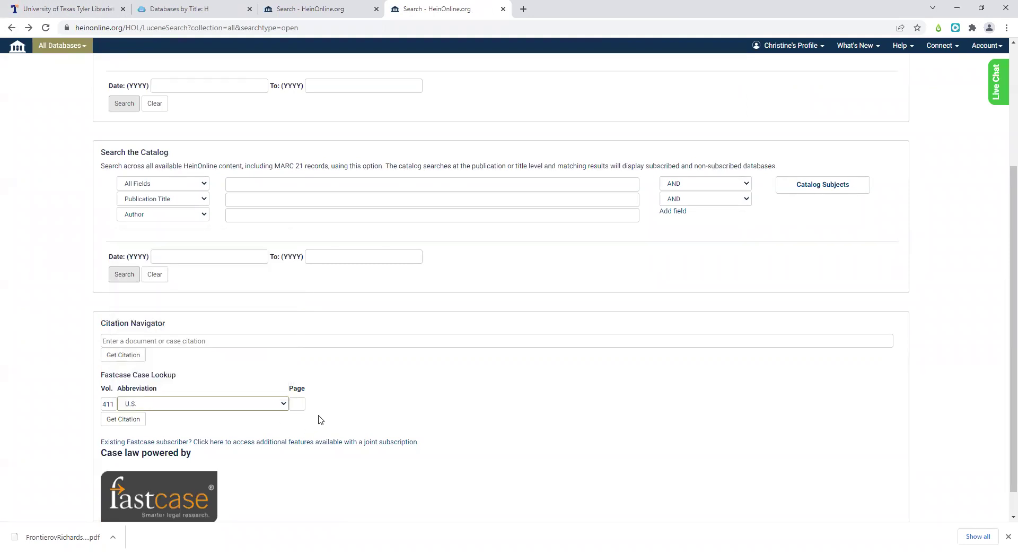
- Enter page 677 and look up the citation 411 U.S. 677
click(301, 404)
text(6)
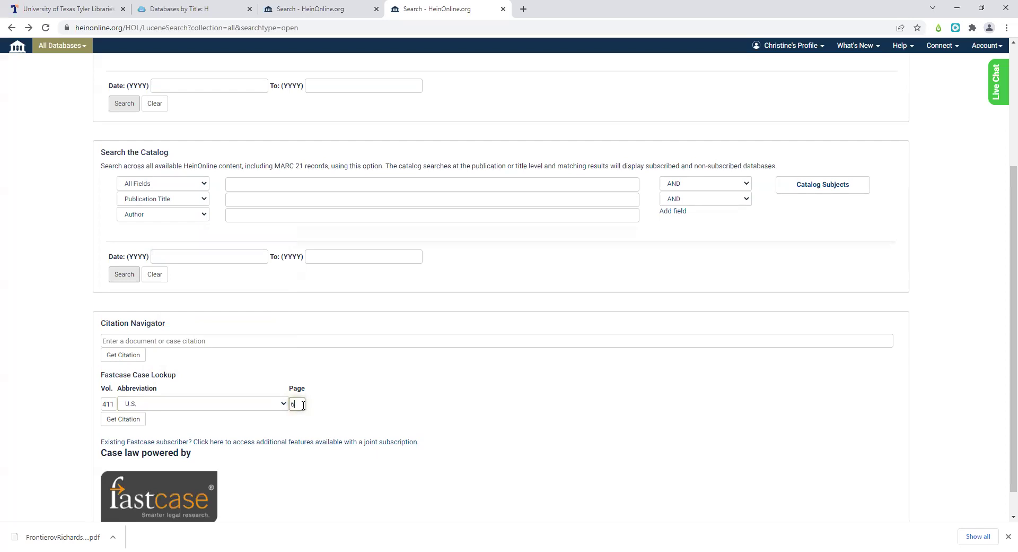
text(77)
click(133, 420)
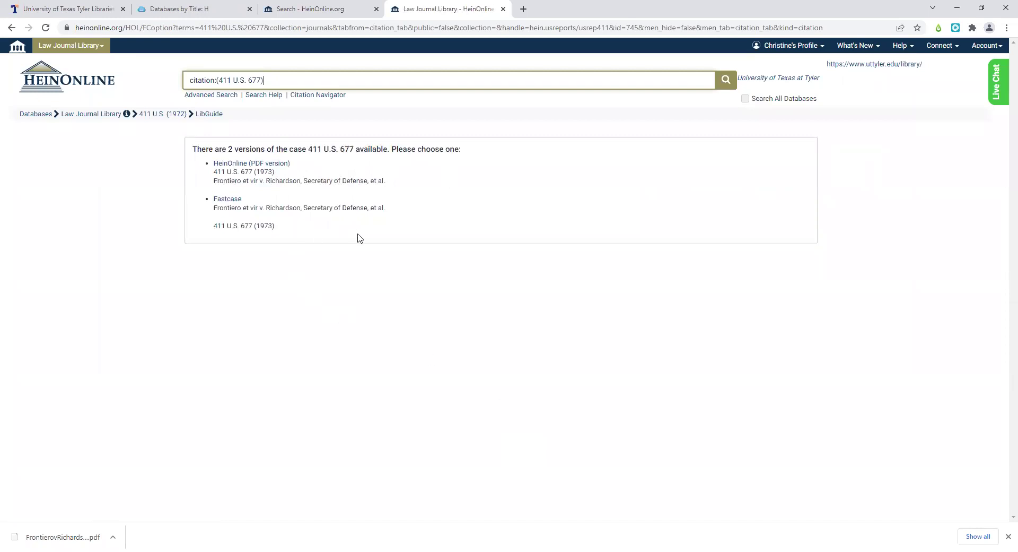
- Open the HeinOnline PDF of Frontiero v. Richardson and scroll through pages 677 and 678
click(239, 165)
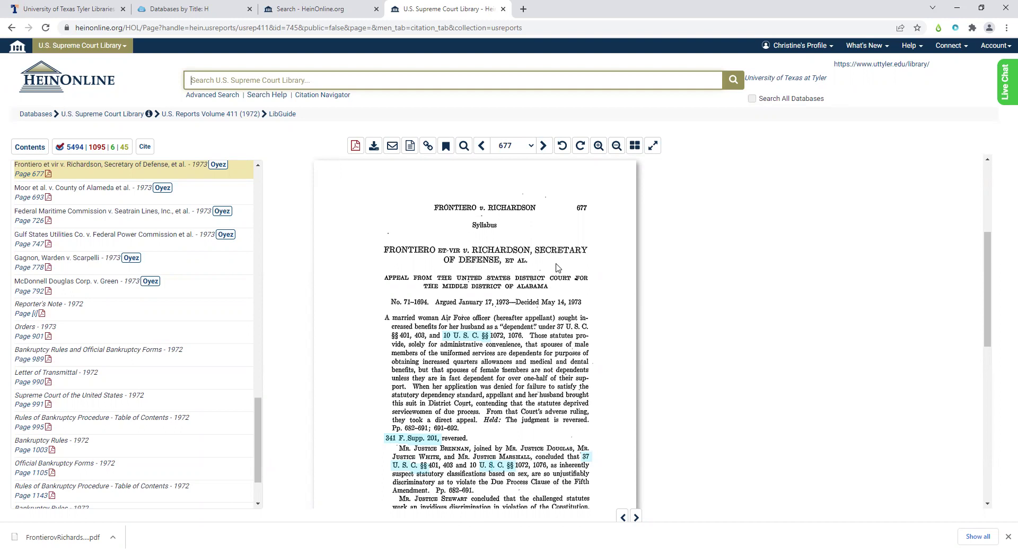
scroll(573, 279, down, 5)
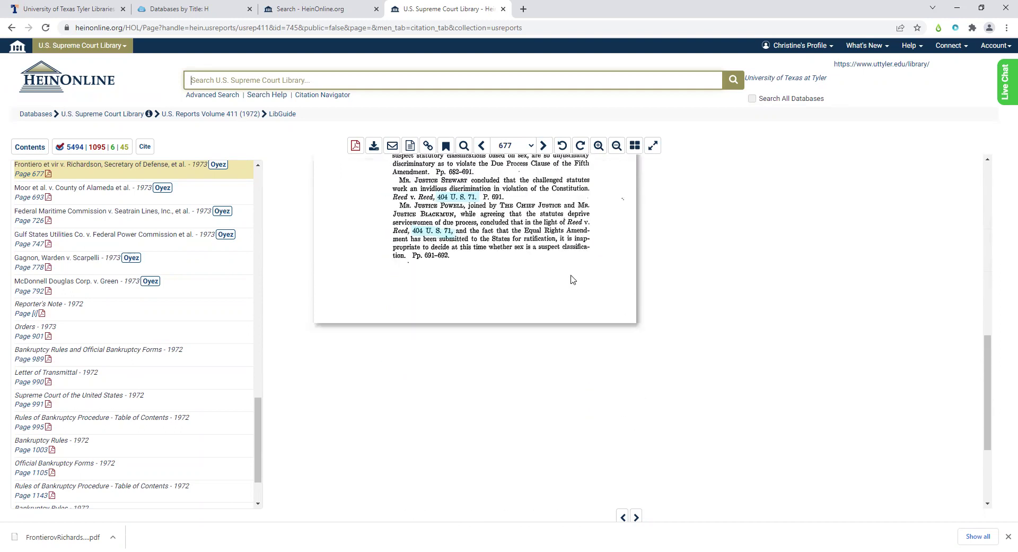
scroll(572, 279, down, 3)
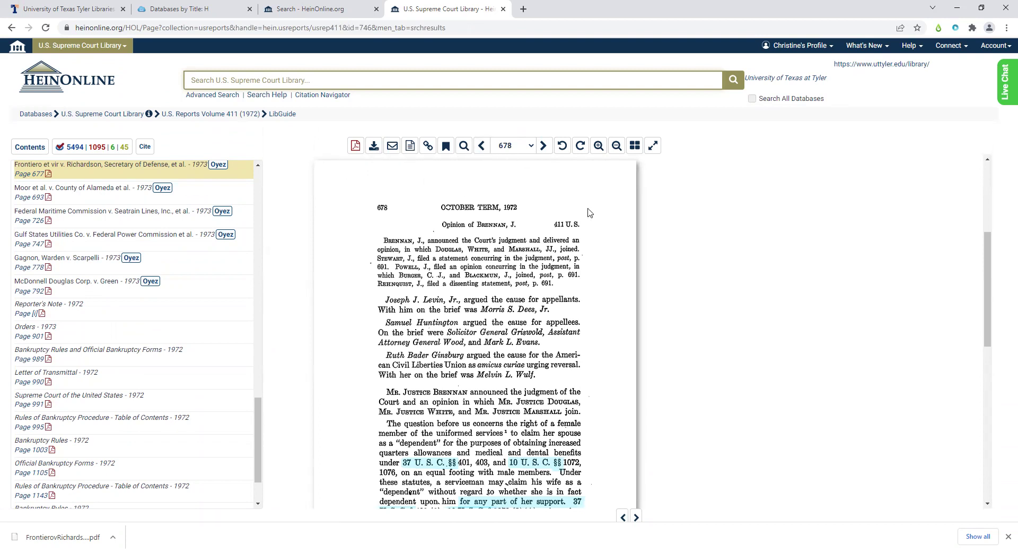
scroll(757, 216, down, 4)
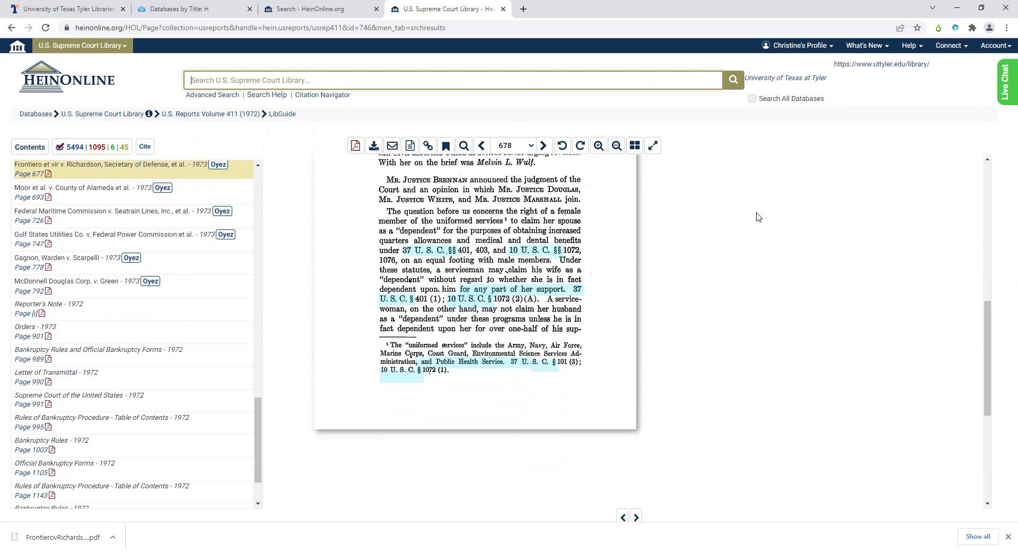
scroll(757, 216, up, 10)
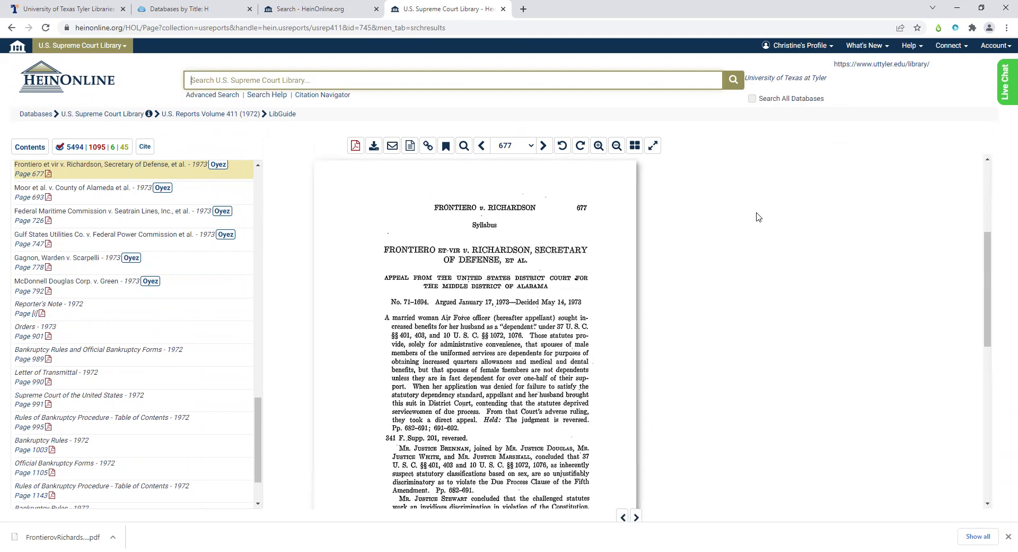
click(146, 147)
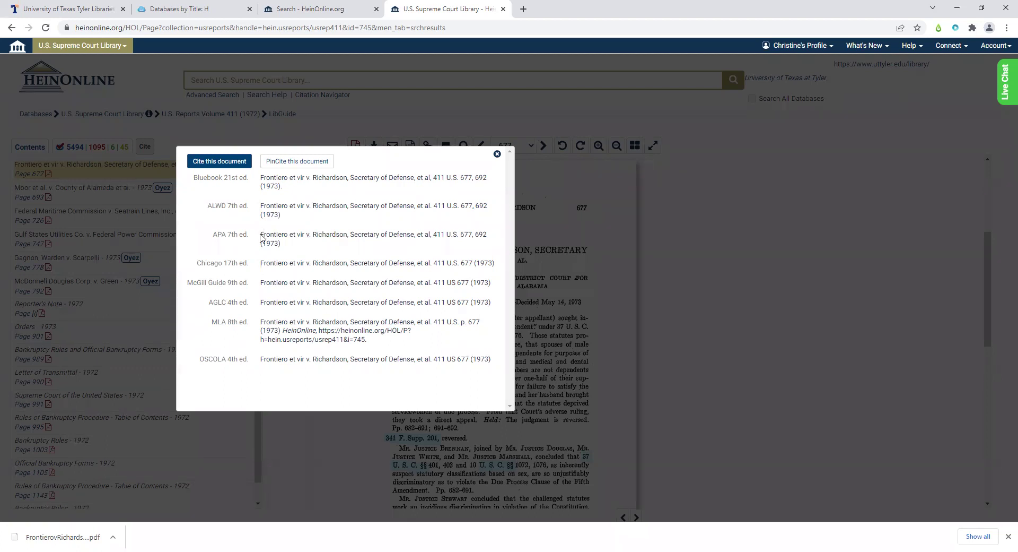
drag(260, 237, 470, 248)
drag(291, 192, 259, 178)
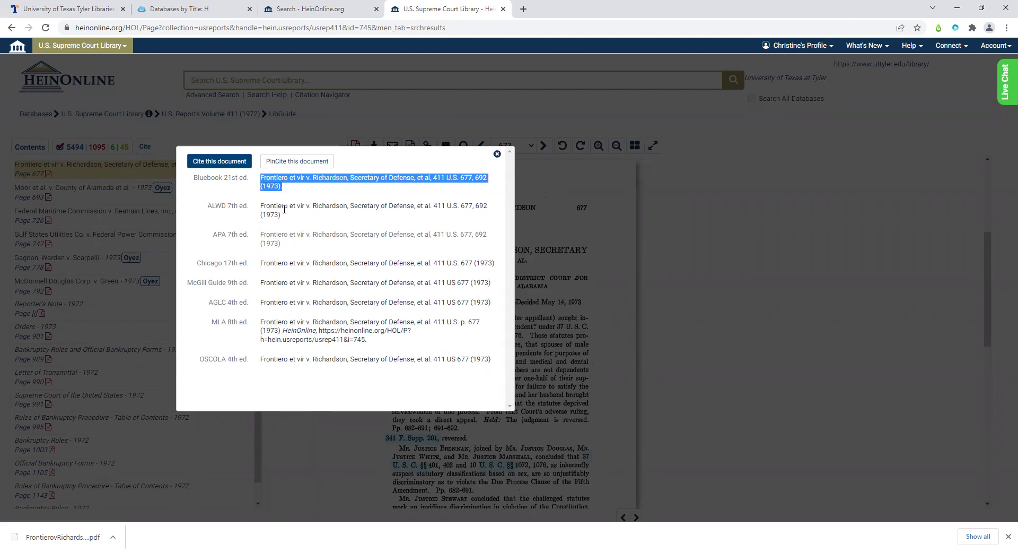
click(497, 154)
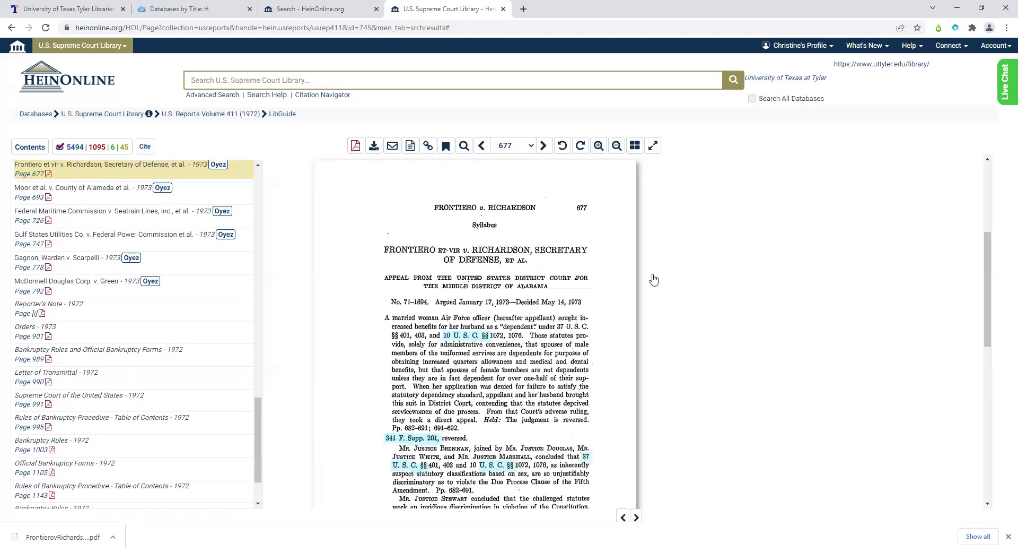
- Go back from the scanned opinion to the page listing the HeinOnline PDF and Fastcase versions
scroll(652, 279, down, 4)
click(11, 28)
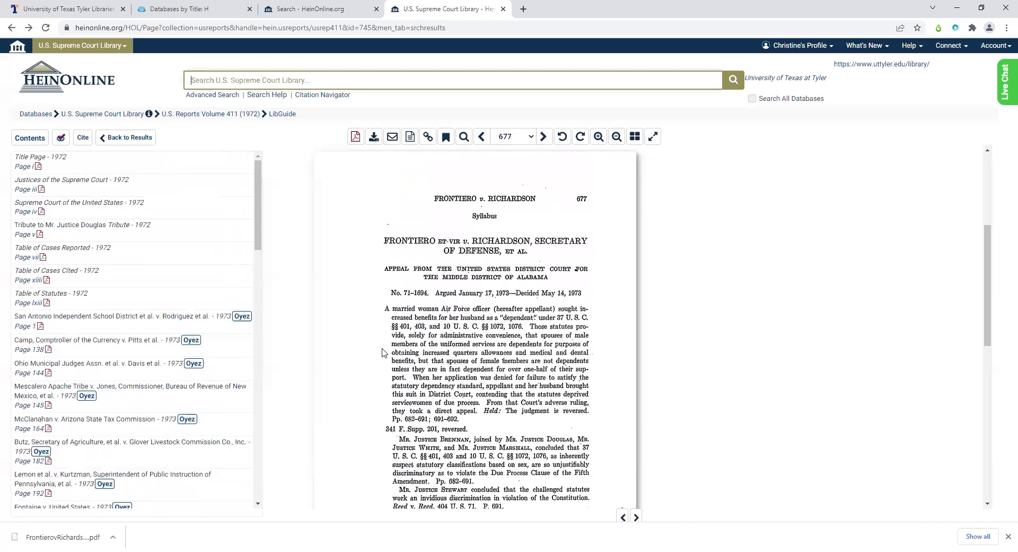
click(7, 30)
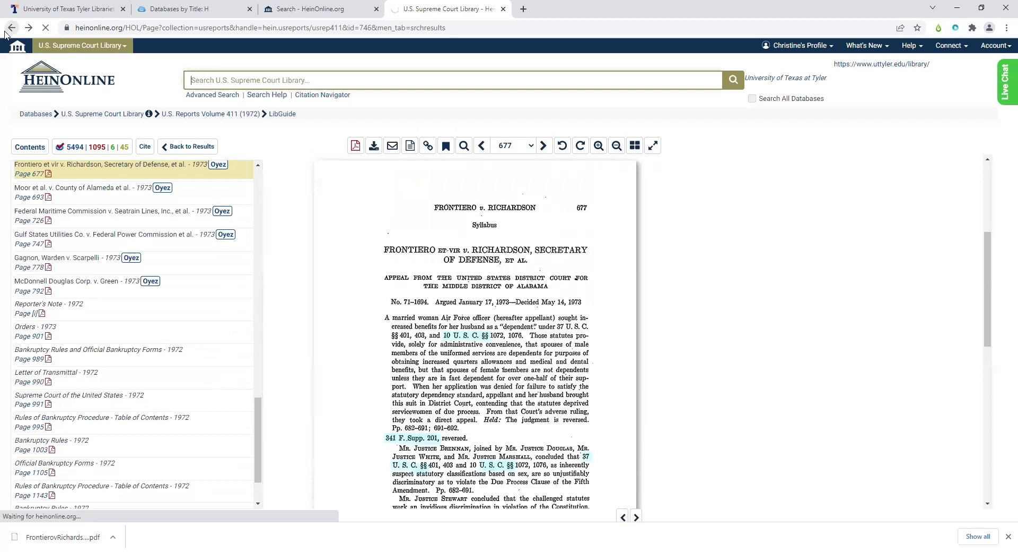
click(253, 17)
key(ctrl+Tab)
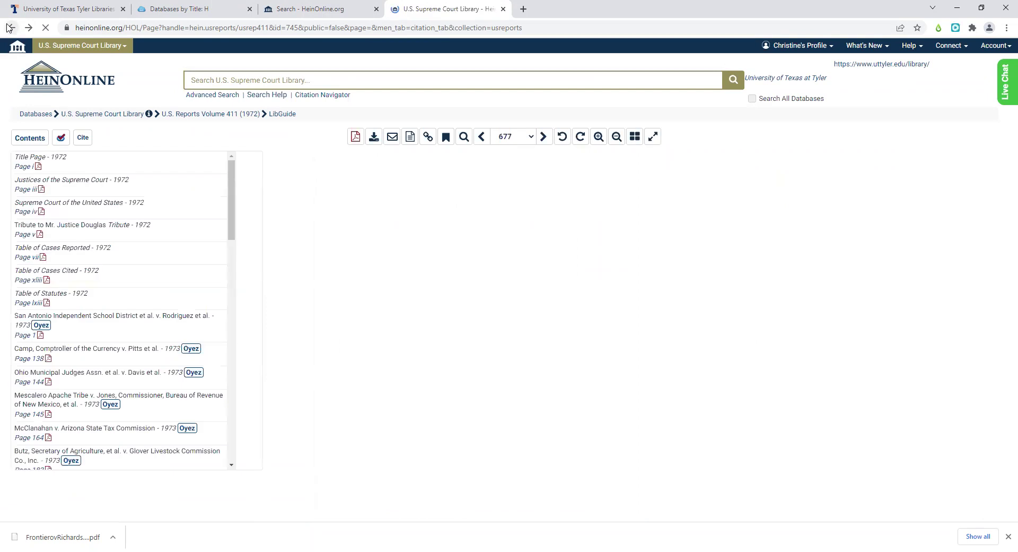
click(10, 28)
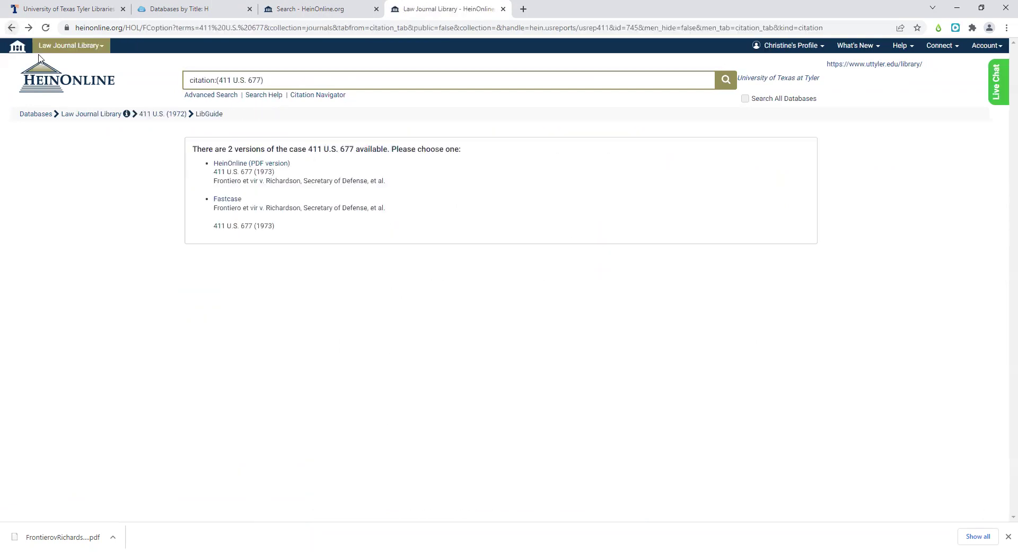
click(219, 198)
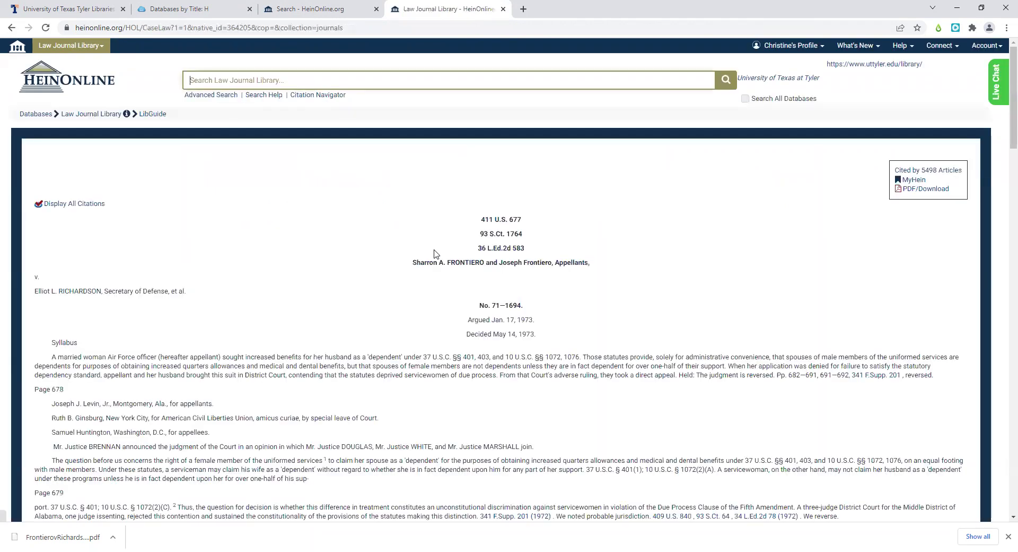
scroll(425, 271, down, 5)
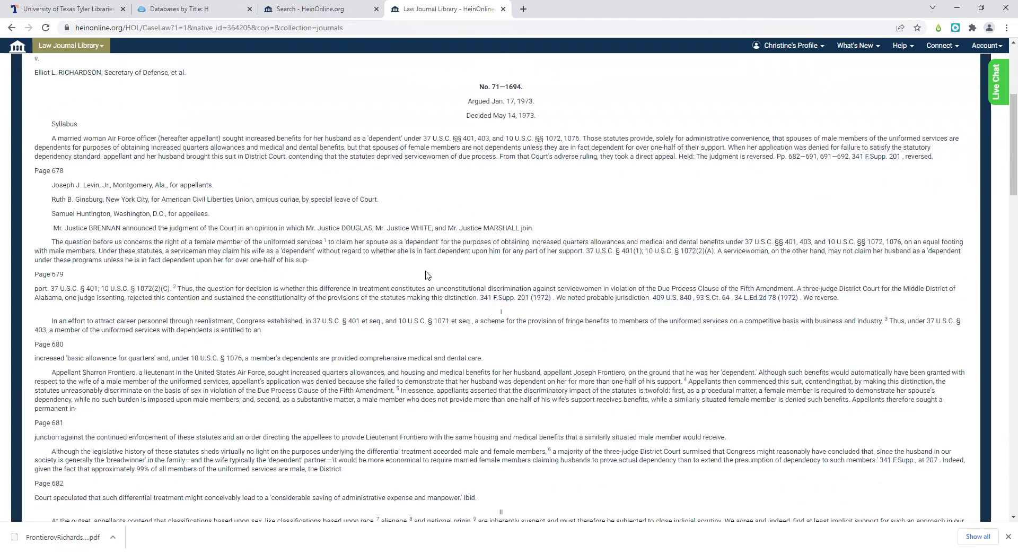
scroll(426, 275, down, 6)
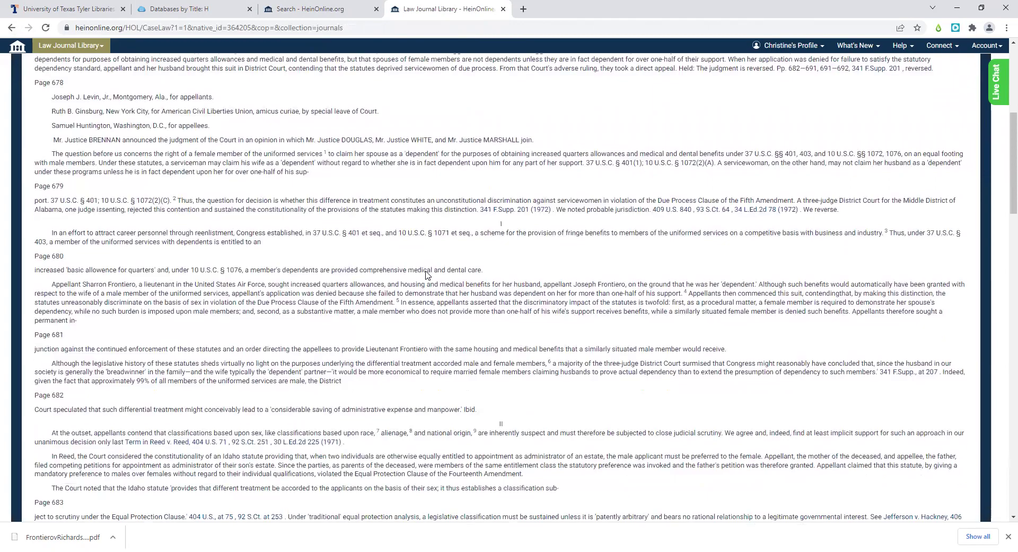
scroll(426, 271, down, 2)
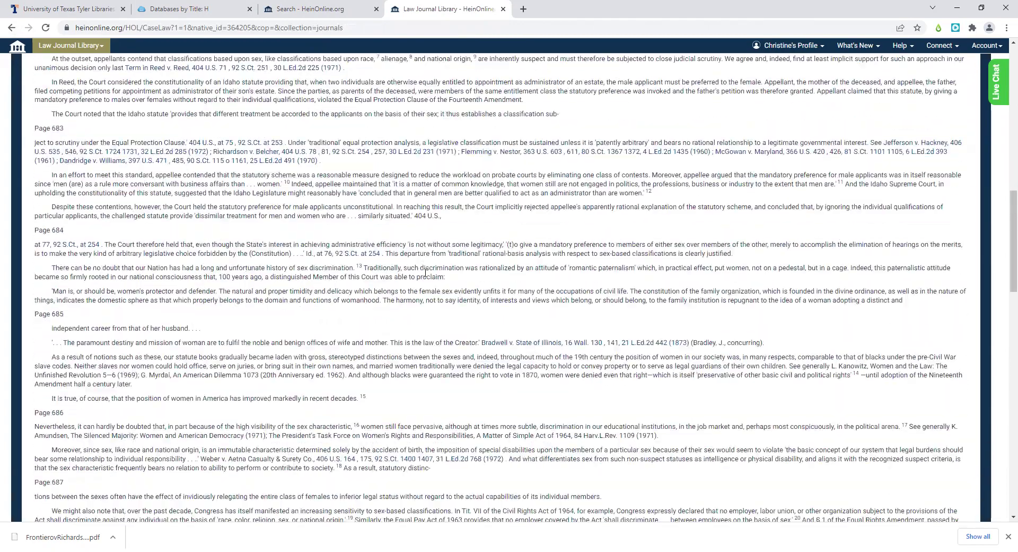
scroll(426, 272, down, 1)
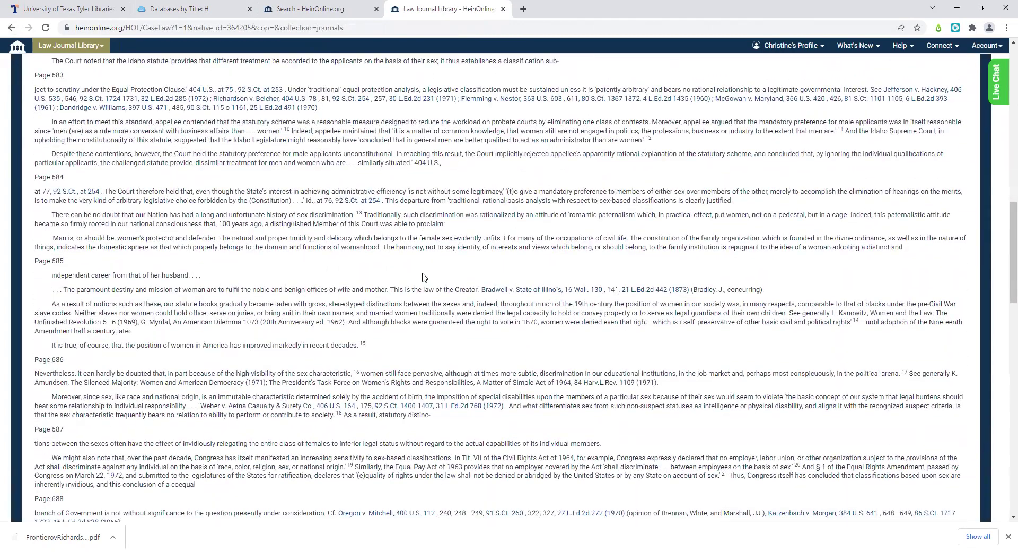
scroll(425, 276, down, 1)
scroll(425, 277, down, 5)
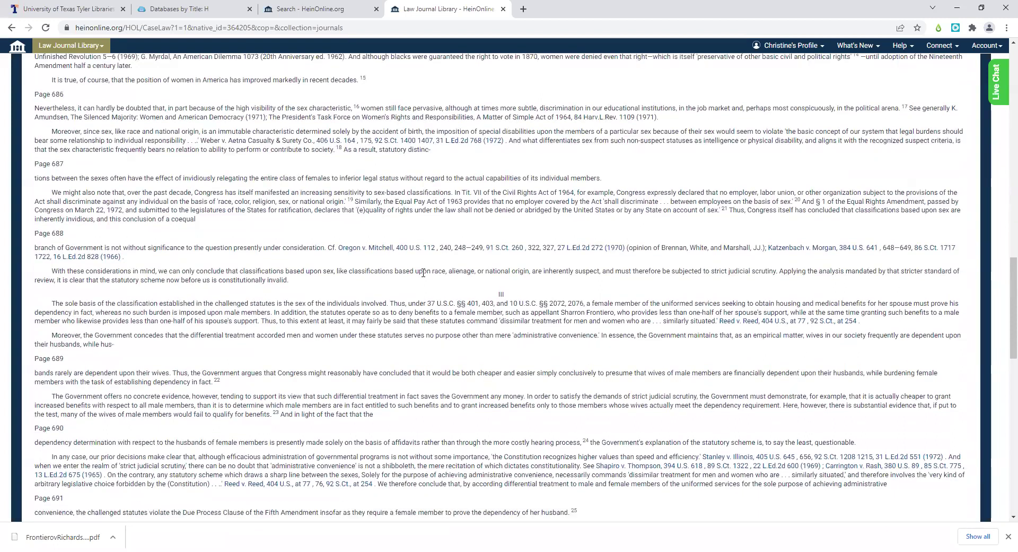
scroll(424, 273, down, 1)
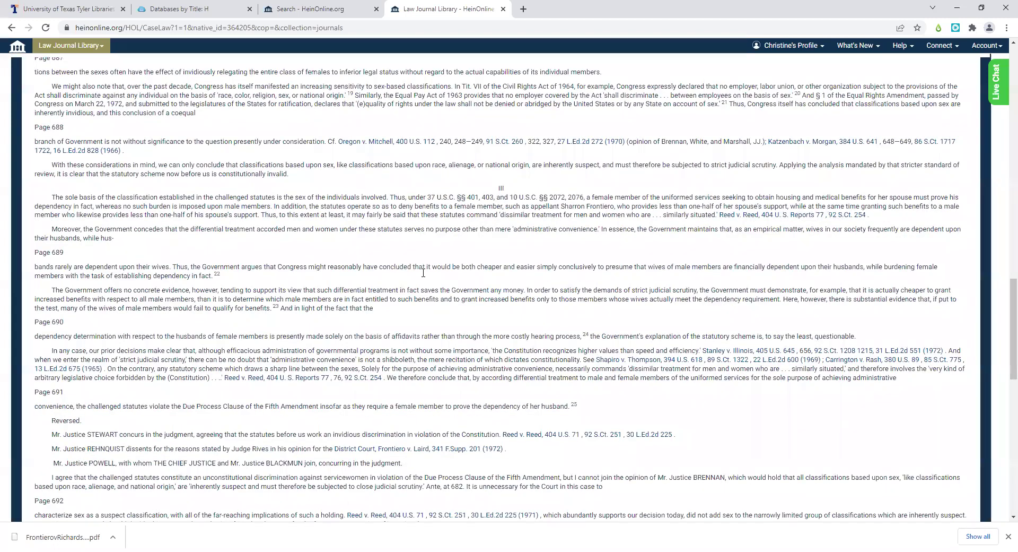
scroll(423, 273, down, 7)
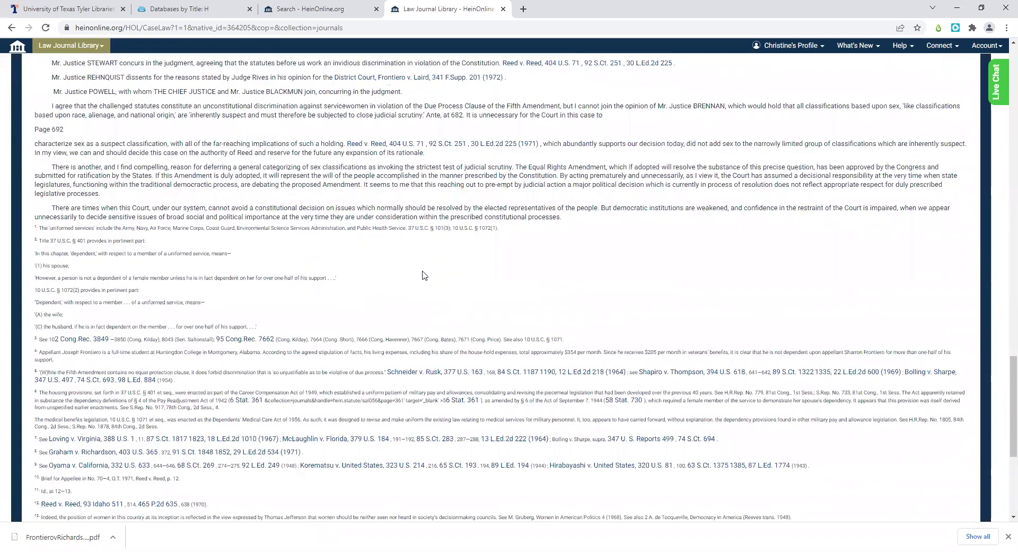
scroll(424, 275, up, 4)
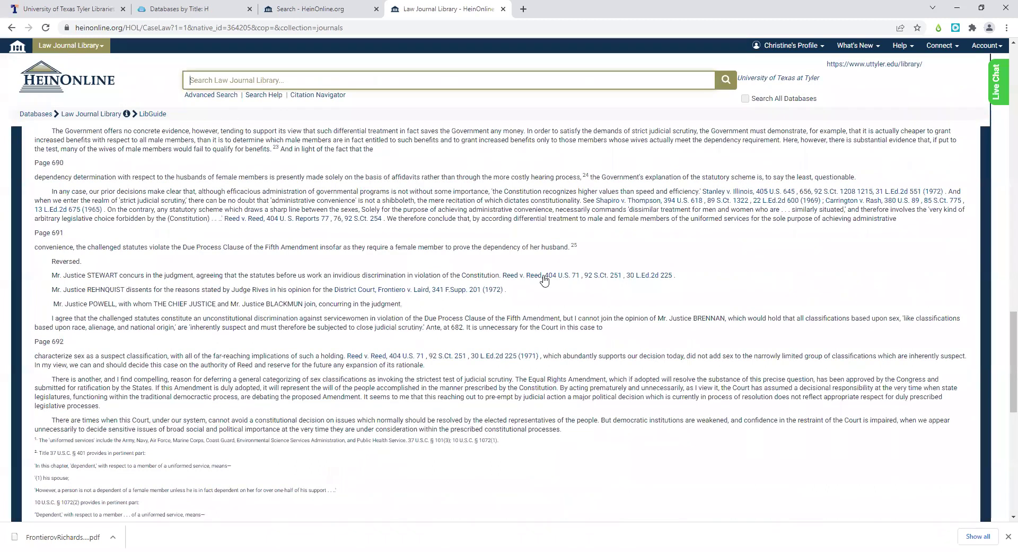
scroll(540, 299, up, 1)
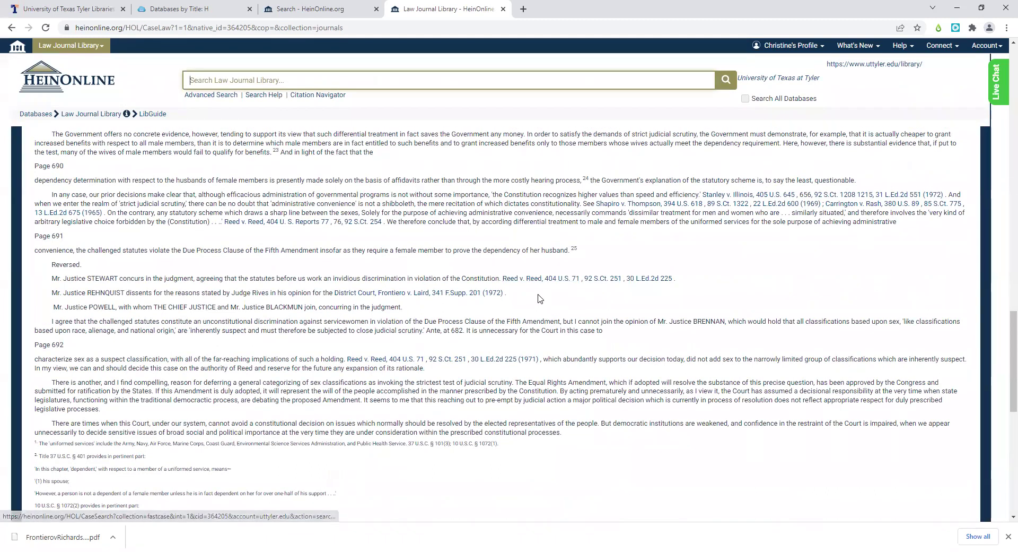
scroll(540, 299, up, 1)
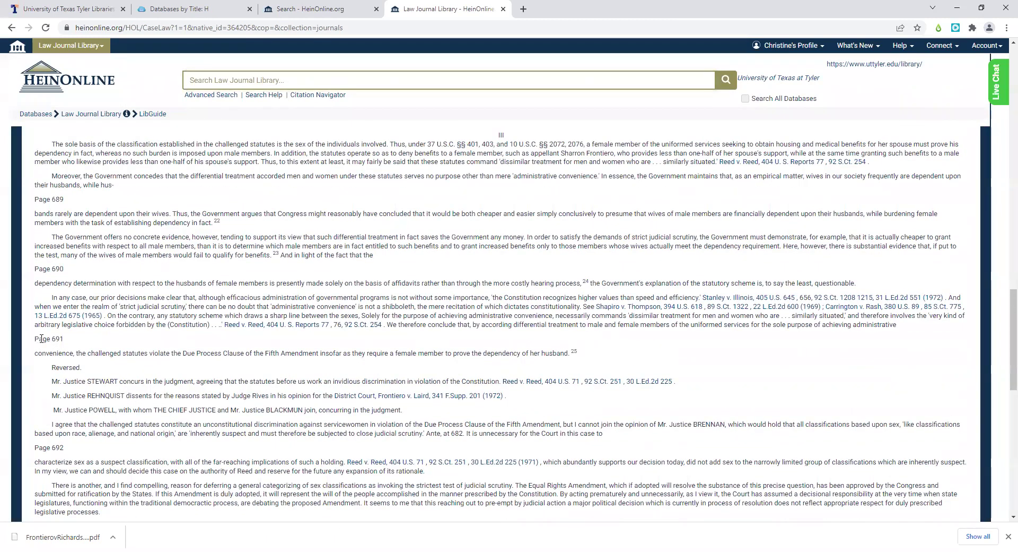
scroll(41, 338, up, 3)
scroll(41, 339, up, 12)
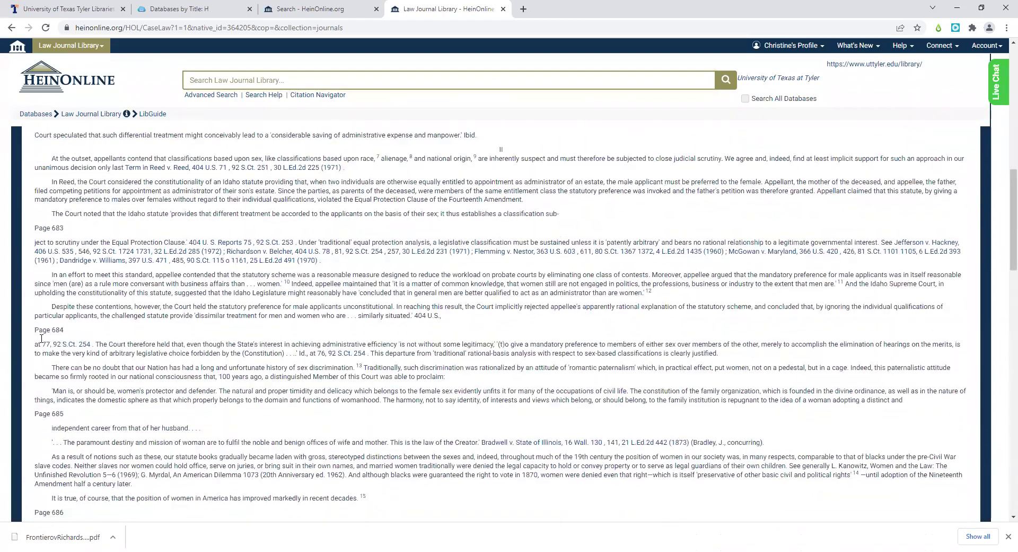
click(53, 537)
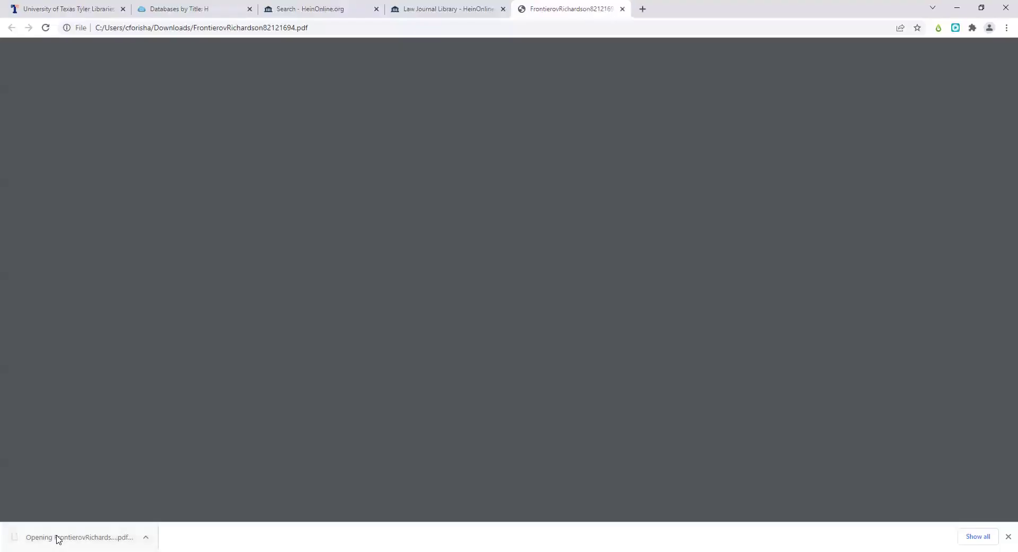
scroll(342, 422, down, 15)
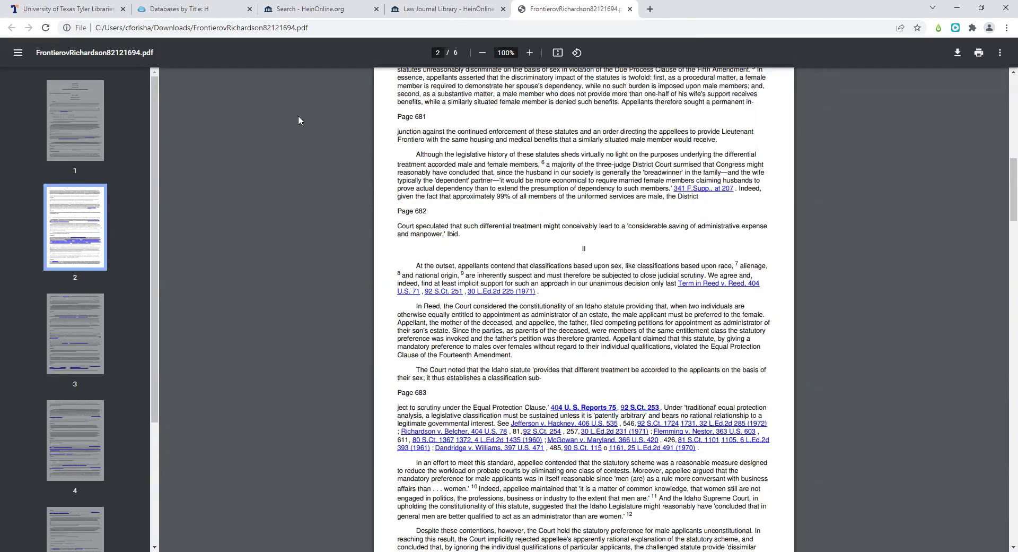
click(630, 9)
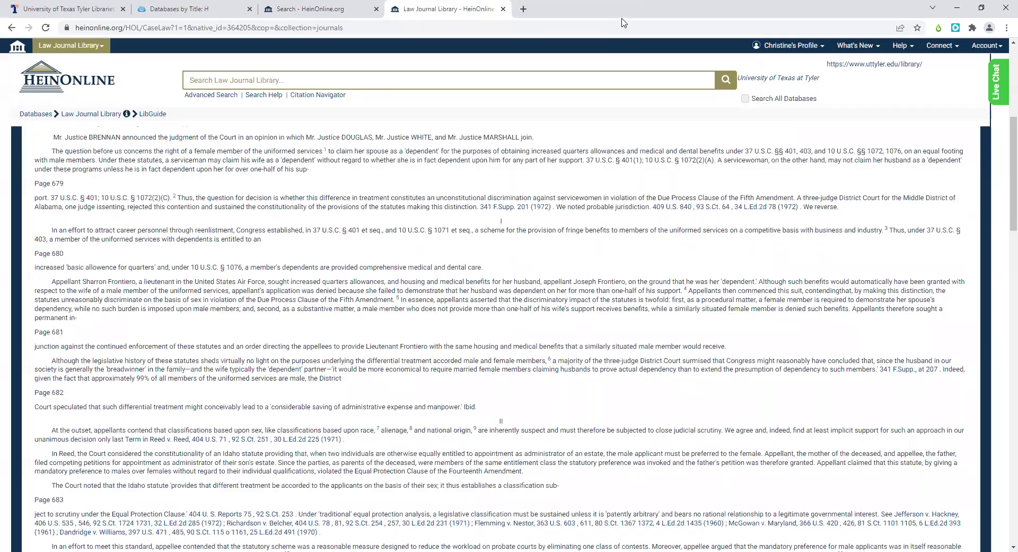
- Close the Law Journal Library tab and open Help > Knowledge Base in a new tab
right_click(409, 15)
click(421, 137)
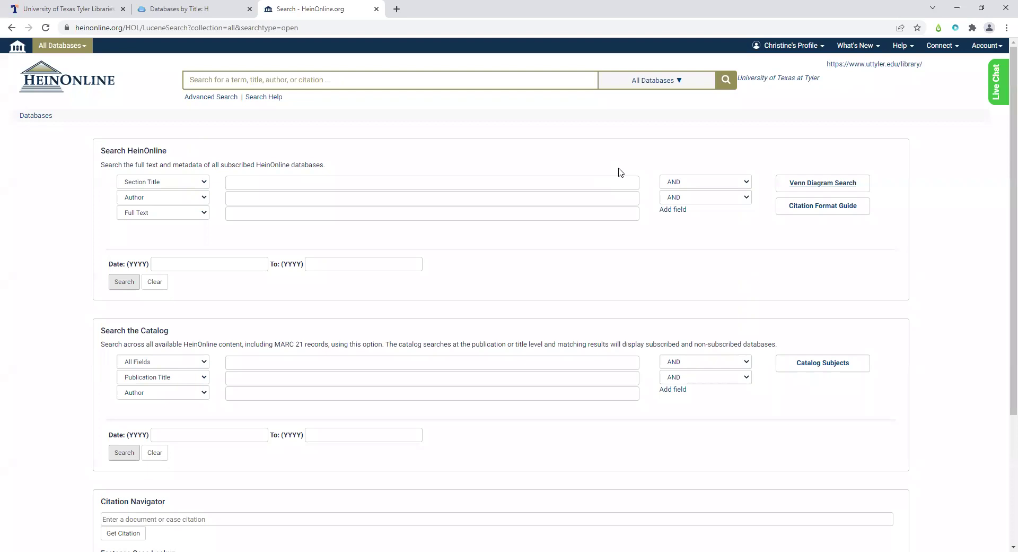
click(906, 51)
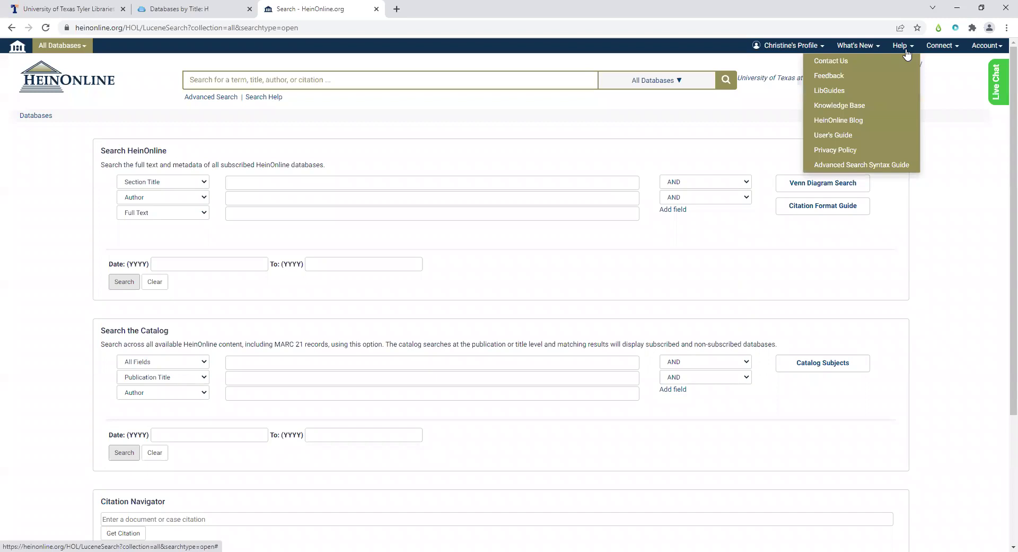
click(865, 106)
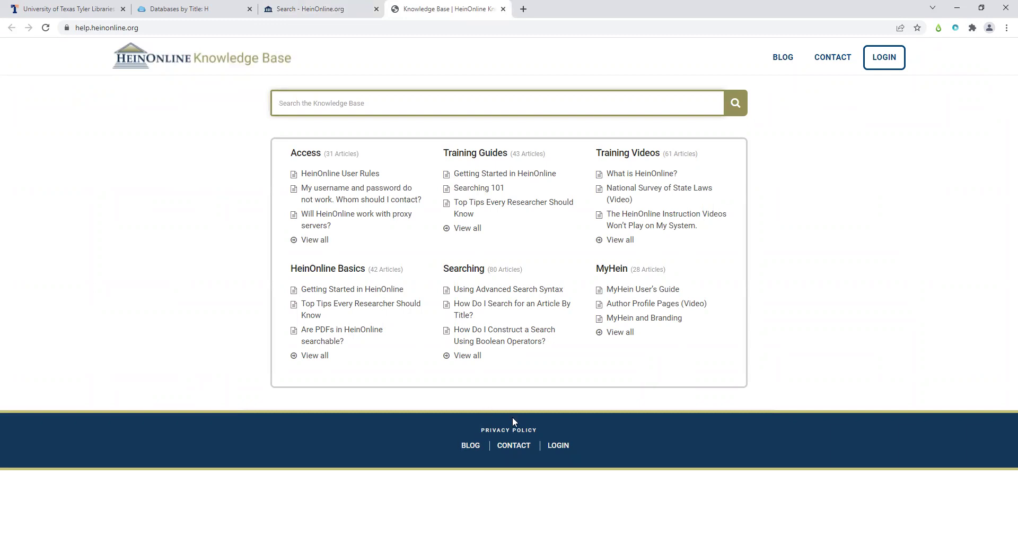
click(543, 209)
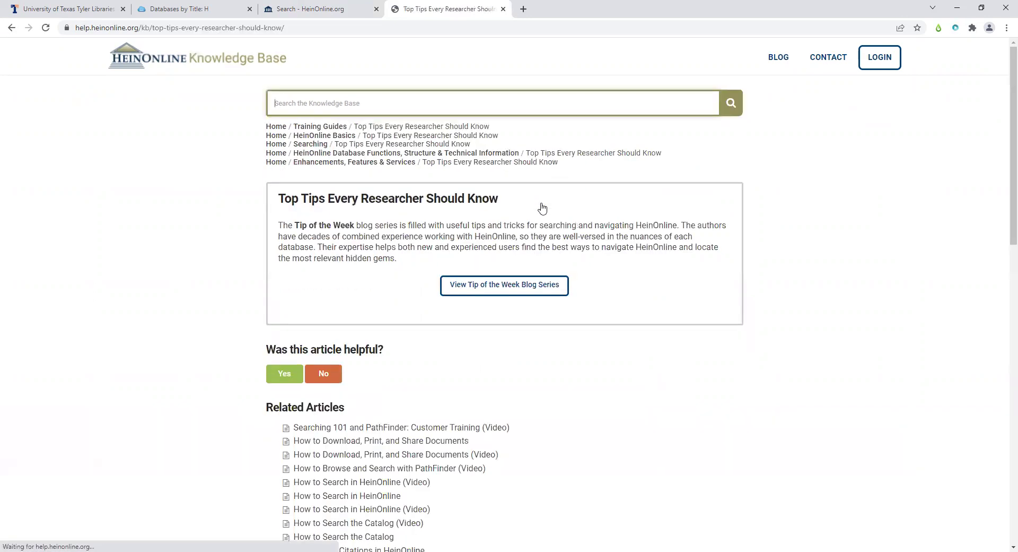
scroll(585, 258, down, 2)
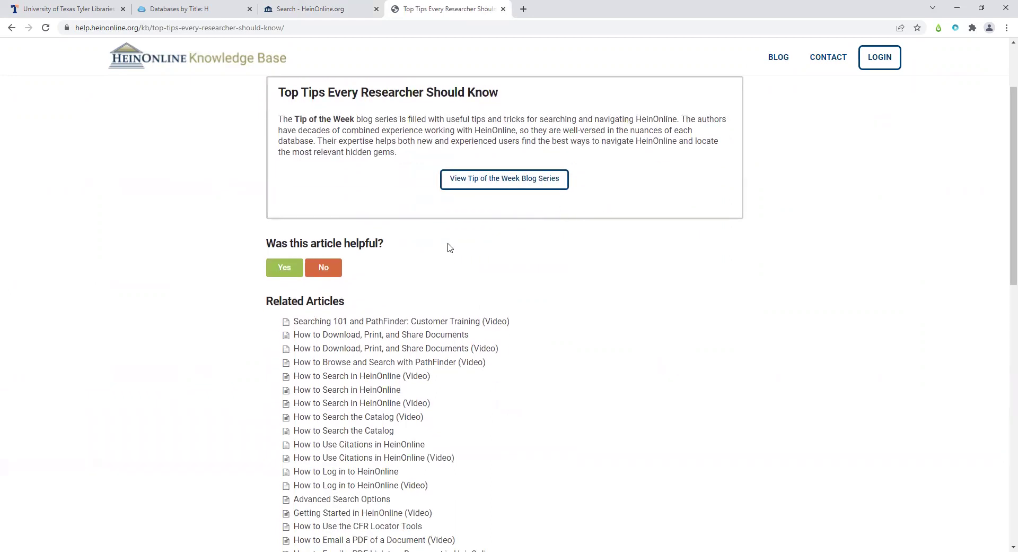
scroll(449, 247, up, 2)
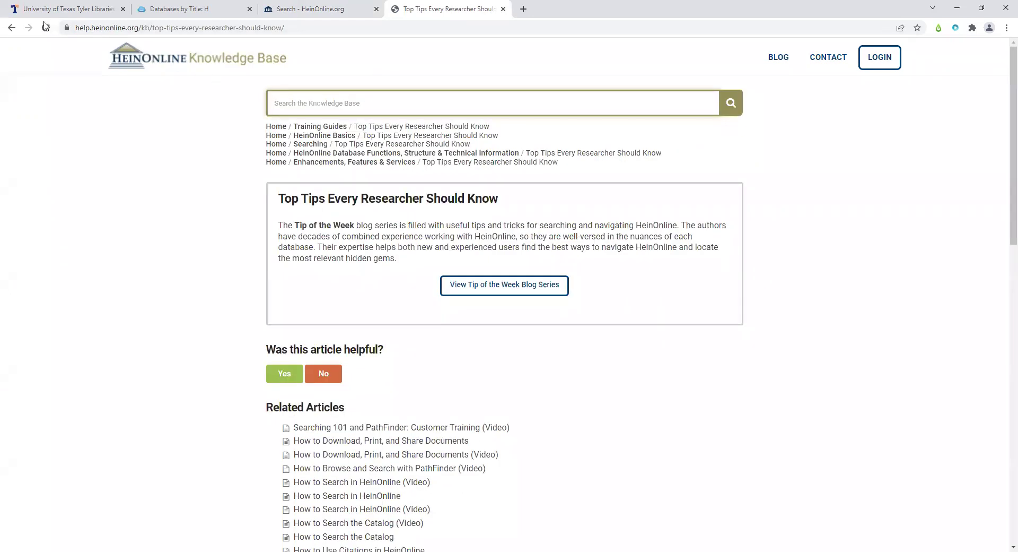
click(11, 28)
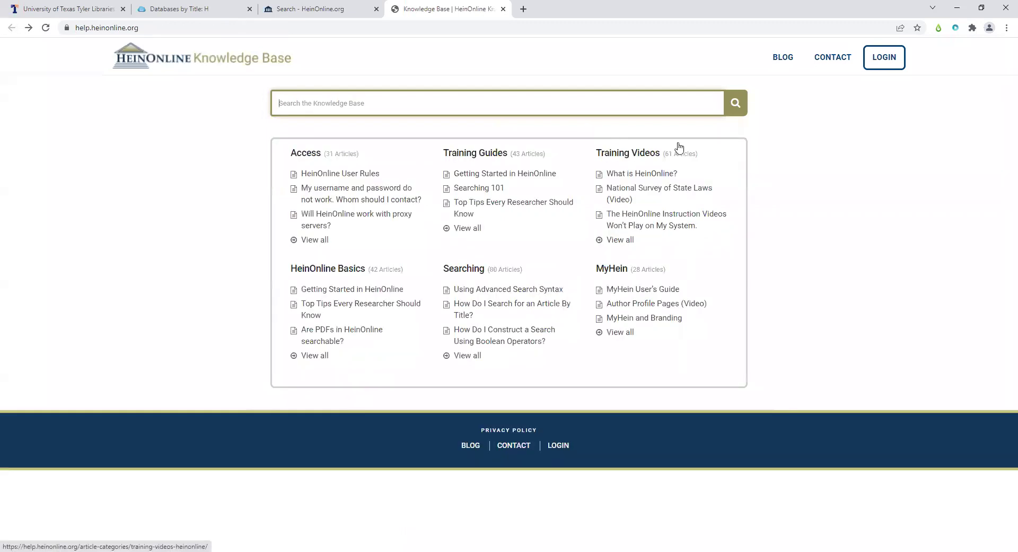
click(667, 196)
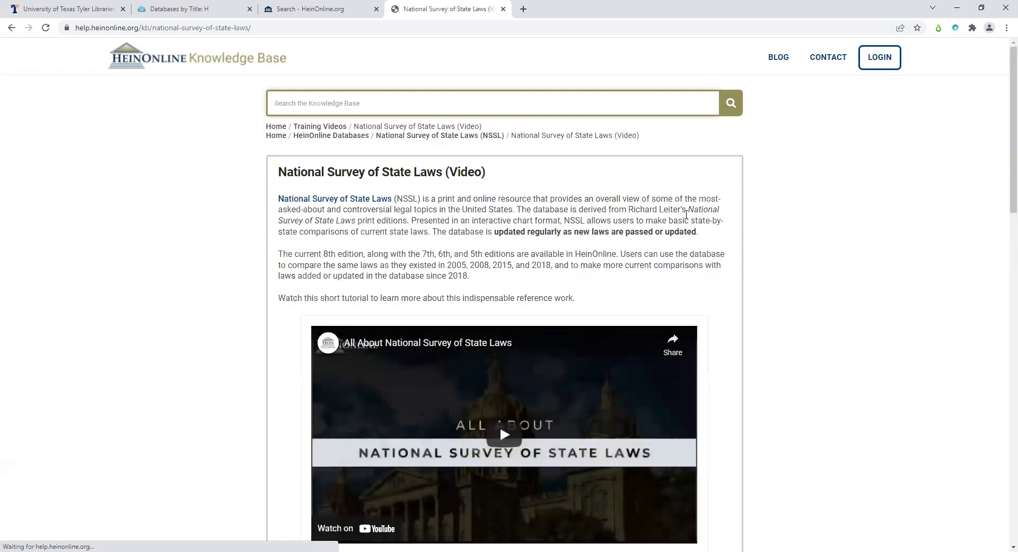
scroll(692, 240, down, 2)
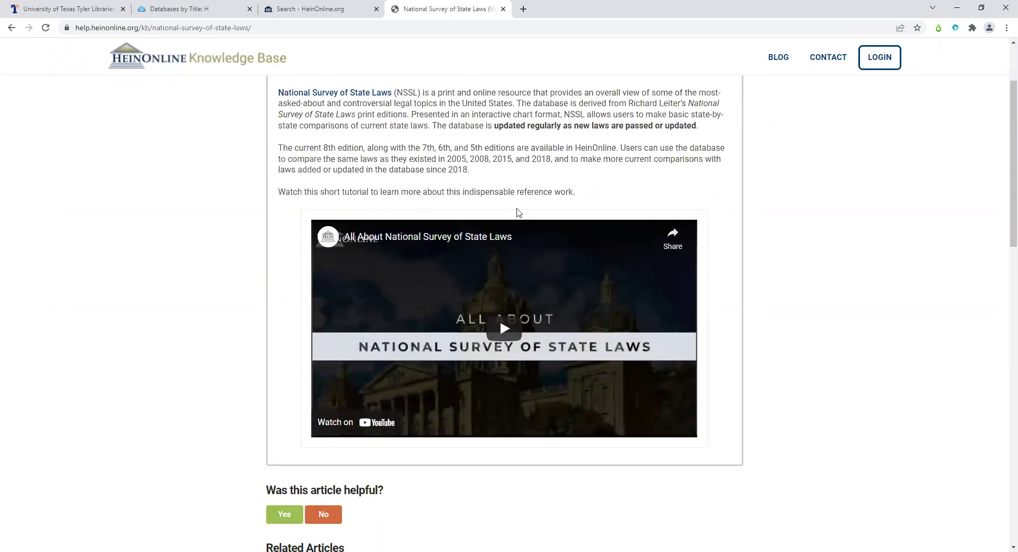
scroll(492, 325, down, 1)
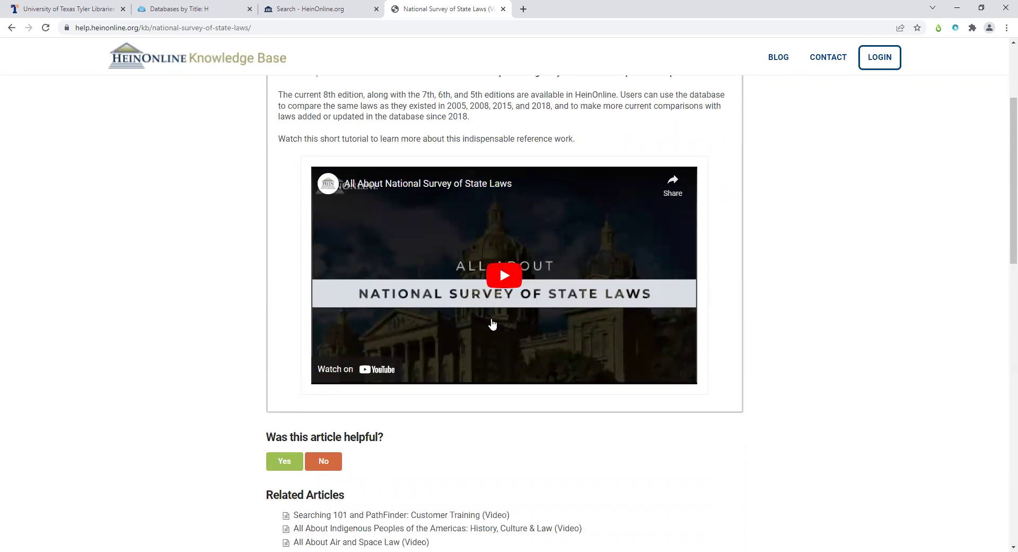
scroll(493, 325, up, 1)
scroll(493, 325, up, 3)
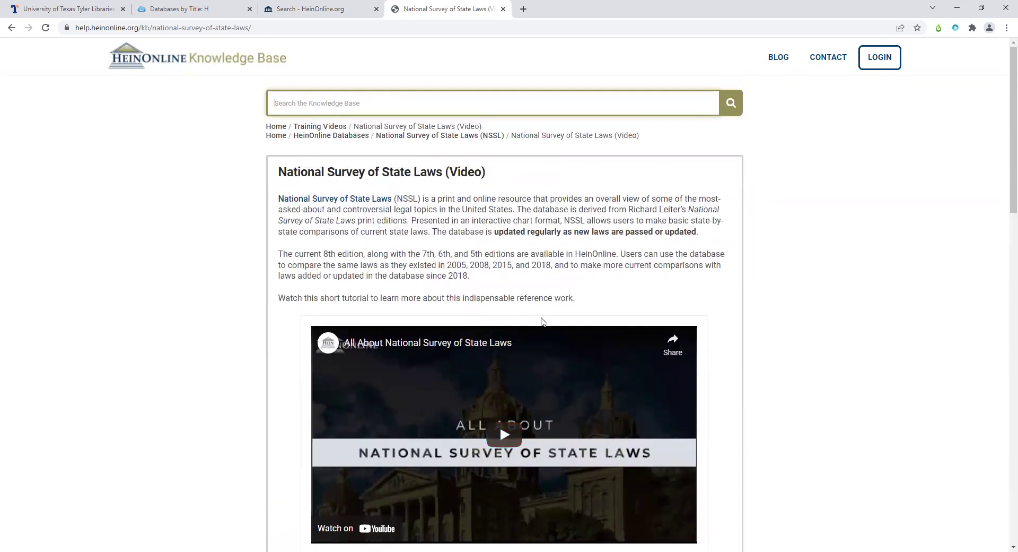
scroll(542, 321, down, 1)
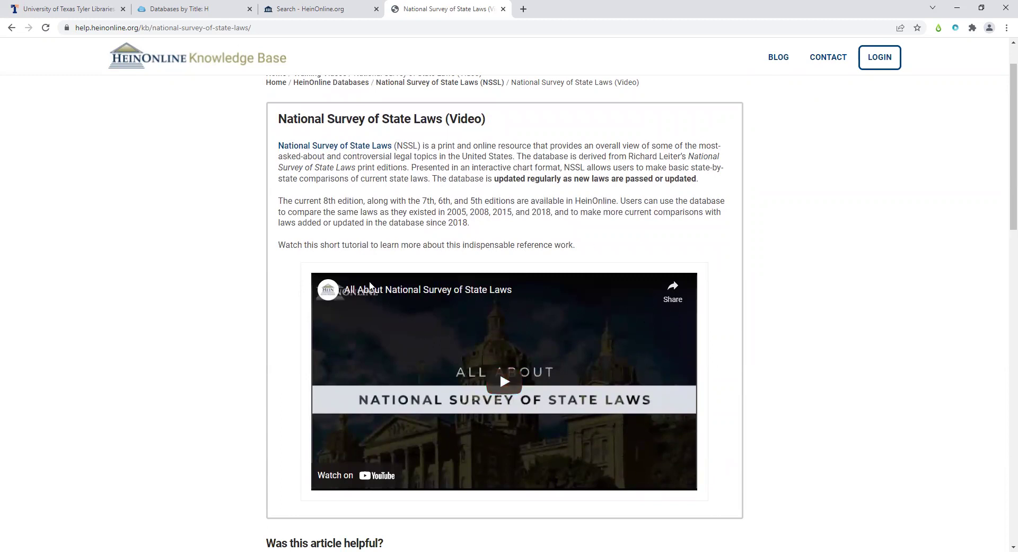
click(11, 28)
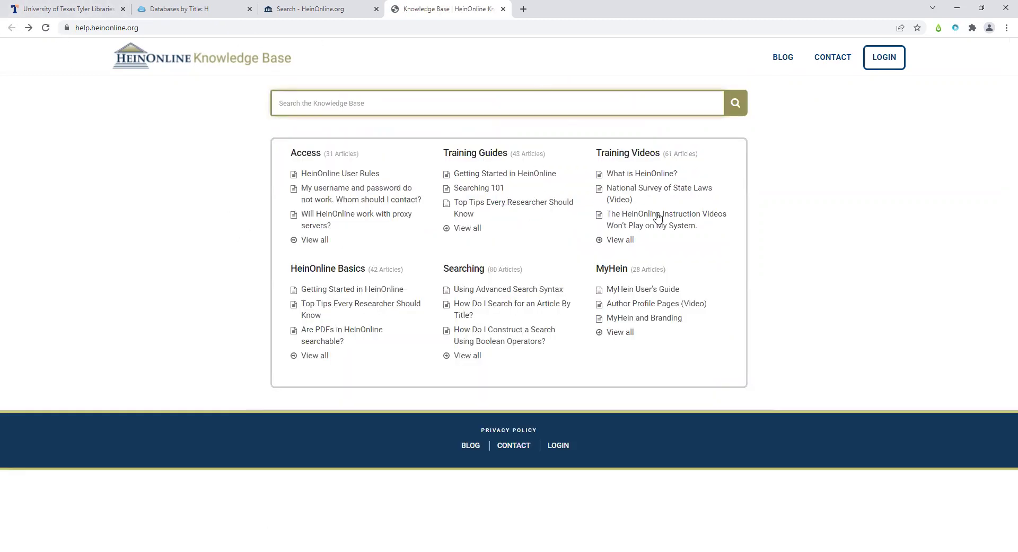